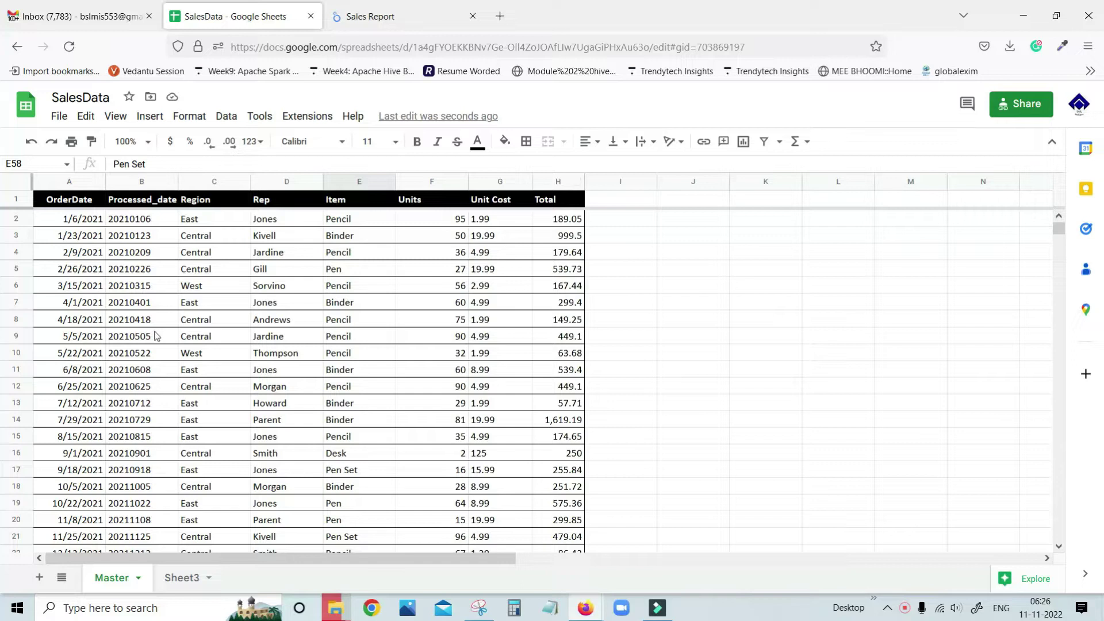
left_click(369, 20)
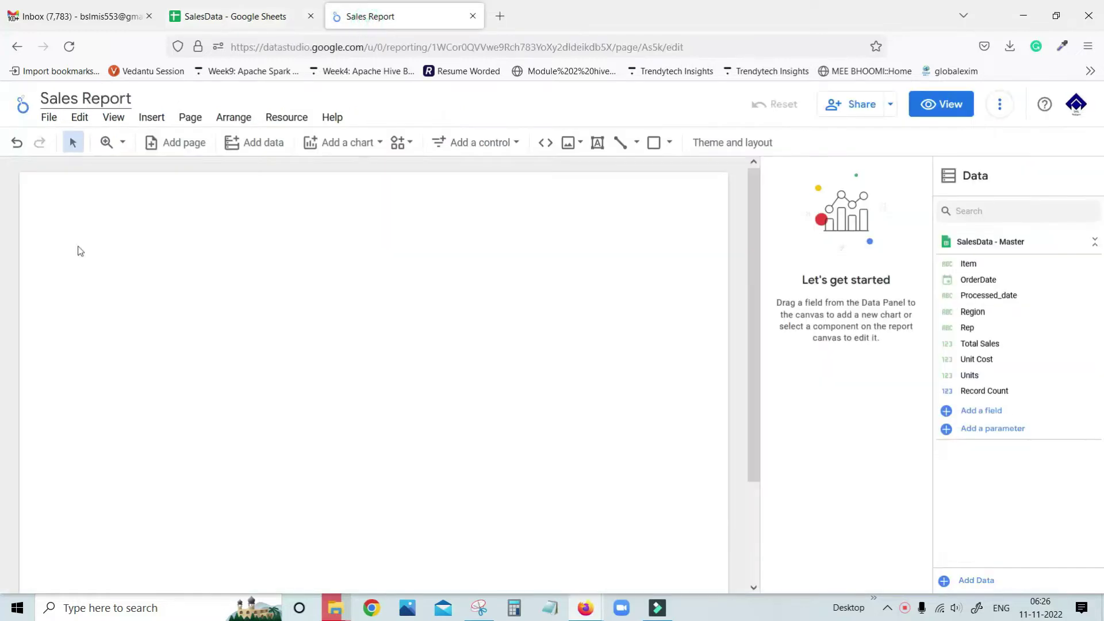
left_click(207, 17)
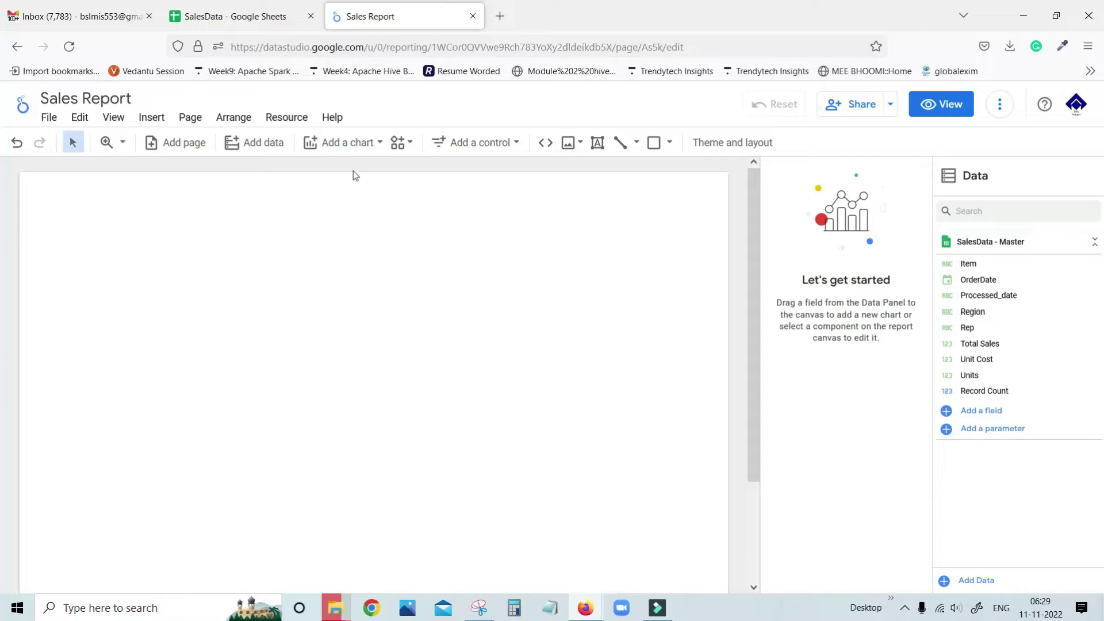
left_click(597, 142)
left_click_drag(89, 227, 326, 258)
type("SALES DATA")
key("Return")
type("REAL TIME UPDATE")
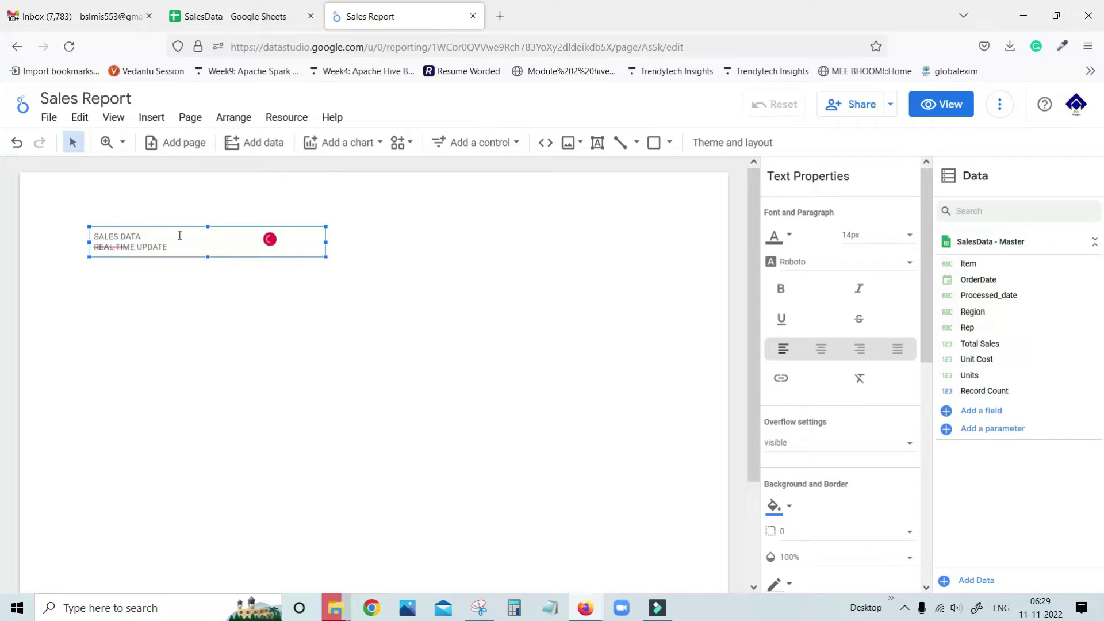
left_click(875, 235)
left_click(870, 328)
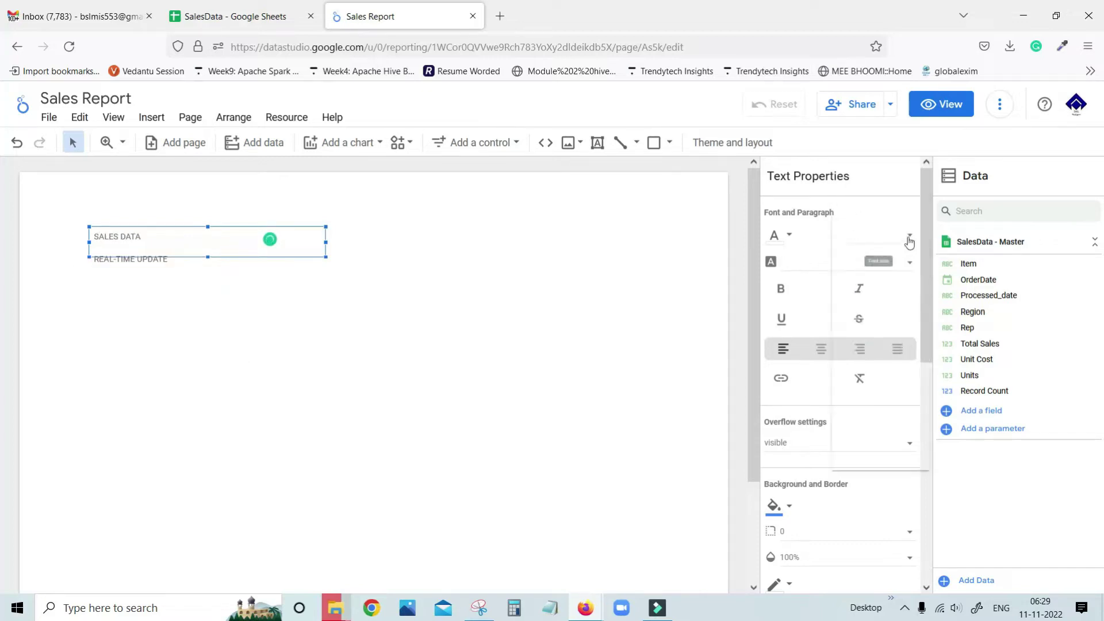
left_click_drag(207, 257, 207, 316)
scroll(838, 478, "down", 2)
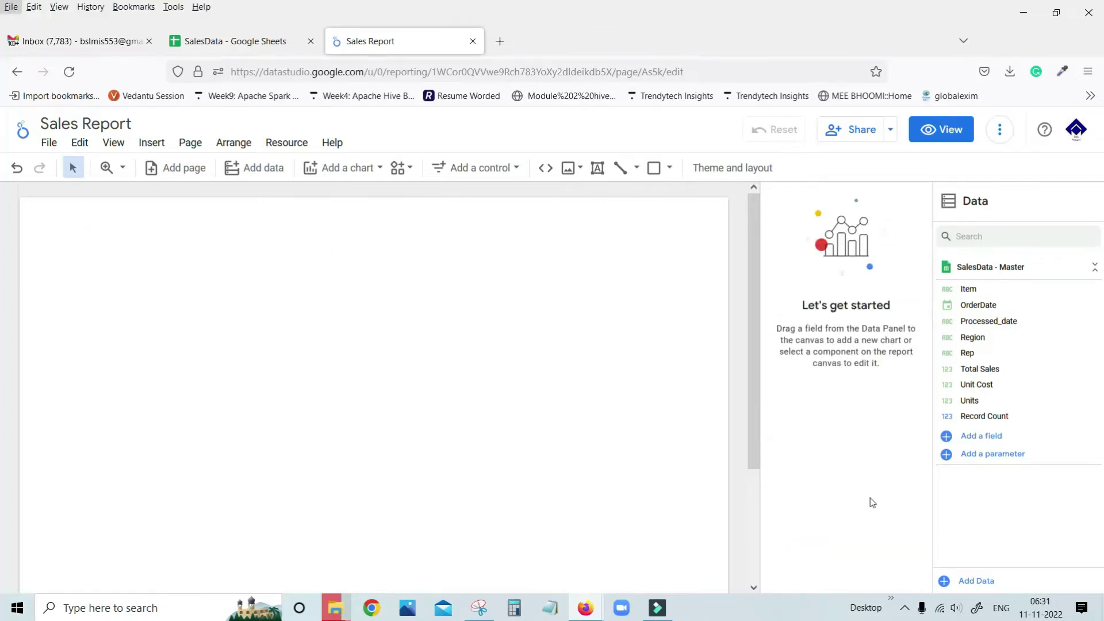
Step: Add a large text box across the upper part of the blank report reading SALES DATA and RELA TIME UPDATE on separate lines
left_click(598, 142)
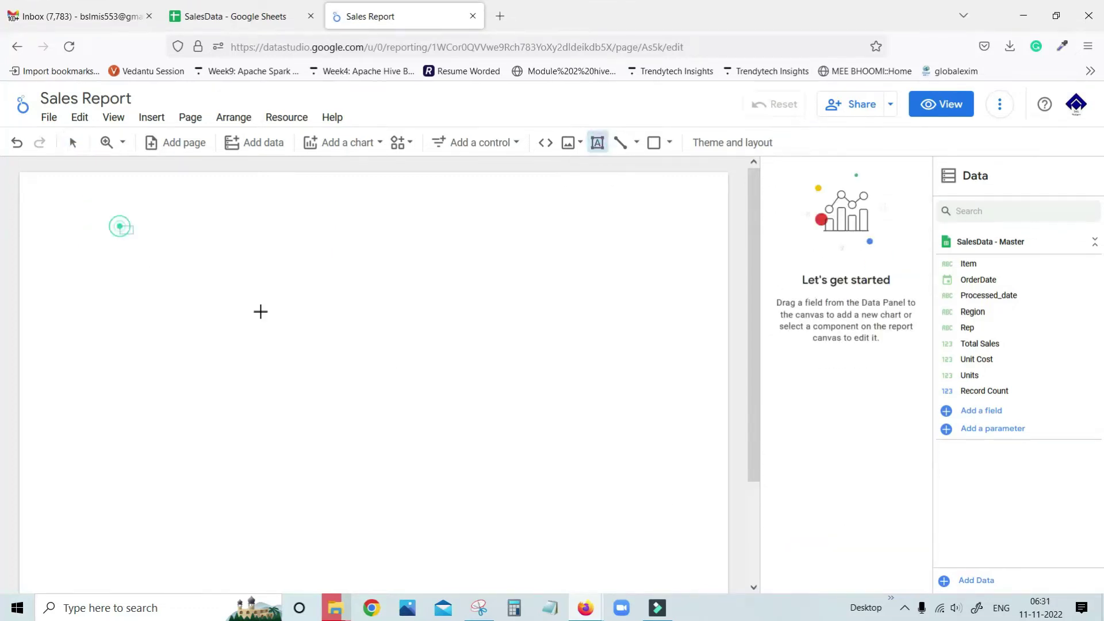
left_click_drag(119, 226, 622, 433)
type("SALES DATA")
key("Return")
type("RELA TIME UPDATE")
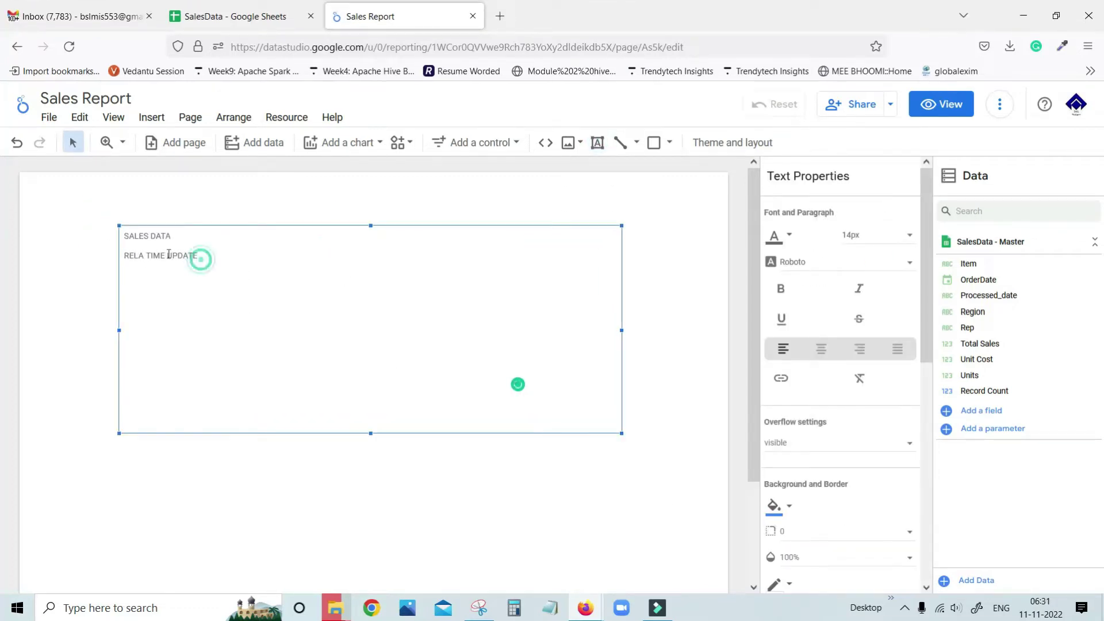
Step: Format the title text as 84px, bold and centred, and give its box a yellow background
key("ctrl+a")
left_click(878, 234)
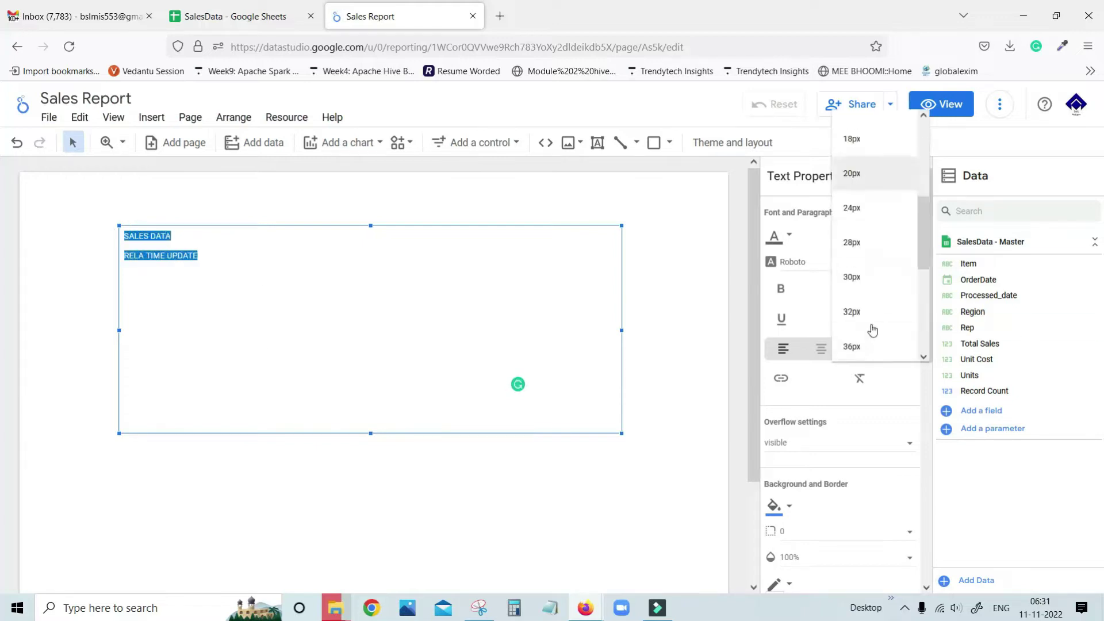
left_click(870, 325)
left_click(821, 349)
left_click(781, 289)
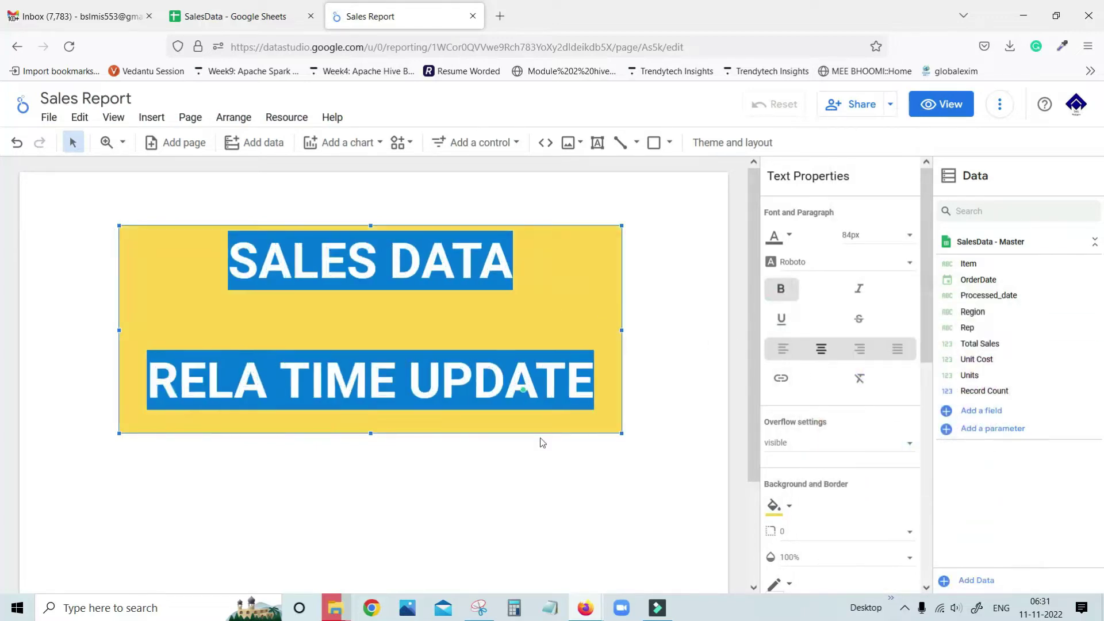
left_click(542, 443)
Step: Add a small text box reading CURRENT DAY SALES below the yellow title, near the page's left edge
left_click(597, 143)
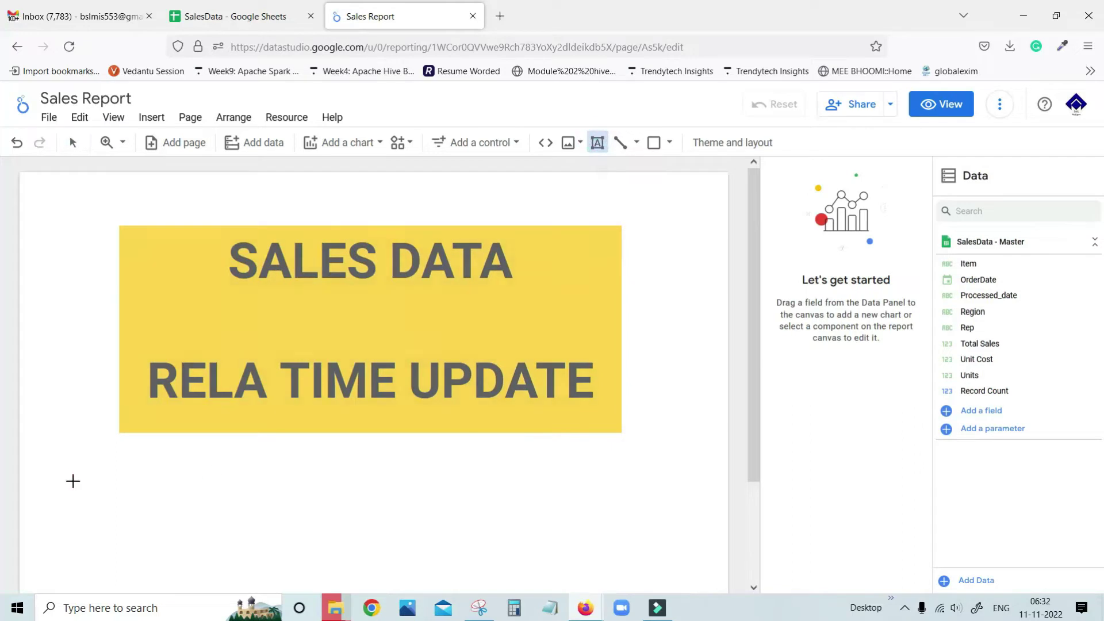
left_click_drag(73, 481, 193, 512)
type("CURRENT DAY SALES")
left_click(345, 546)
Step: Duplicate the CURRENT DAY SALES box three times, move one copy to the far end of the row and relabel it TOTAL SALES
left_click(121, 492)
key("ctrl+d")
key("ctrl+d")
key("ctrl+d")
left_click_drag(203, 521, 477, 492)
double_click(554, 488)
key("BackSpace")
type("TOTAL")
Step: Place the other two copies between the end boxes in the row and relabel them CURRENT YEAR SALES and CURRENT MONTH SALES
left_click_drag(176, 514, 414, 490)
double_click(382, 491)
key("BackSpace")
type("YEAR")
left_click_drag(152, 522, 271, 510)
double_click(253, 492)
type("month")
left_click(270, 536)
Step: Format all four sales label boxes together with 16px bold text and a light green background
left_click_drag(63, 520, 604, 477)
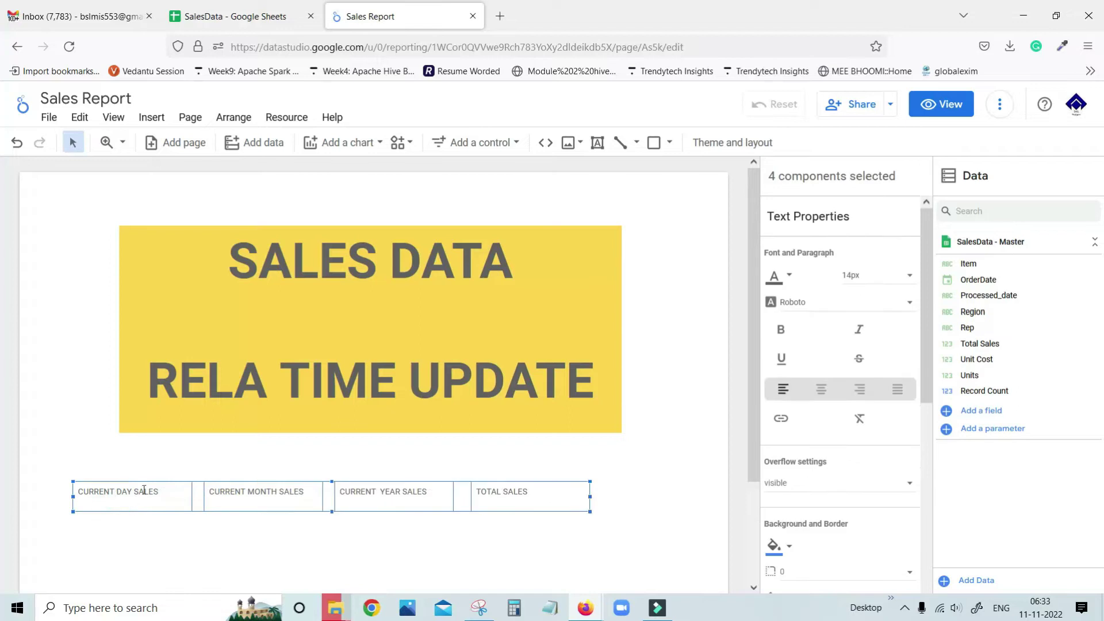
left_click(875, 275)
left_click(863, 239)
left_click(875, 275)
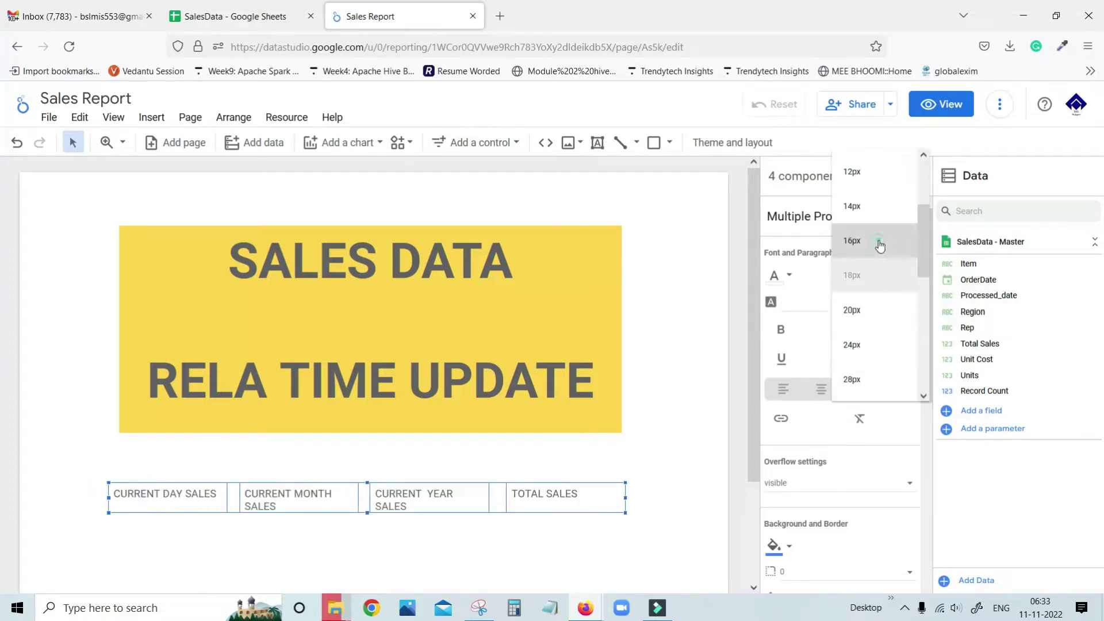
left_click(880, 242)
left_click(781, 329)
scroll(860, 374, "down", 2)
left_click(774, 434)
left_click(867, 424)
left_click(629, 419)
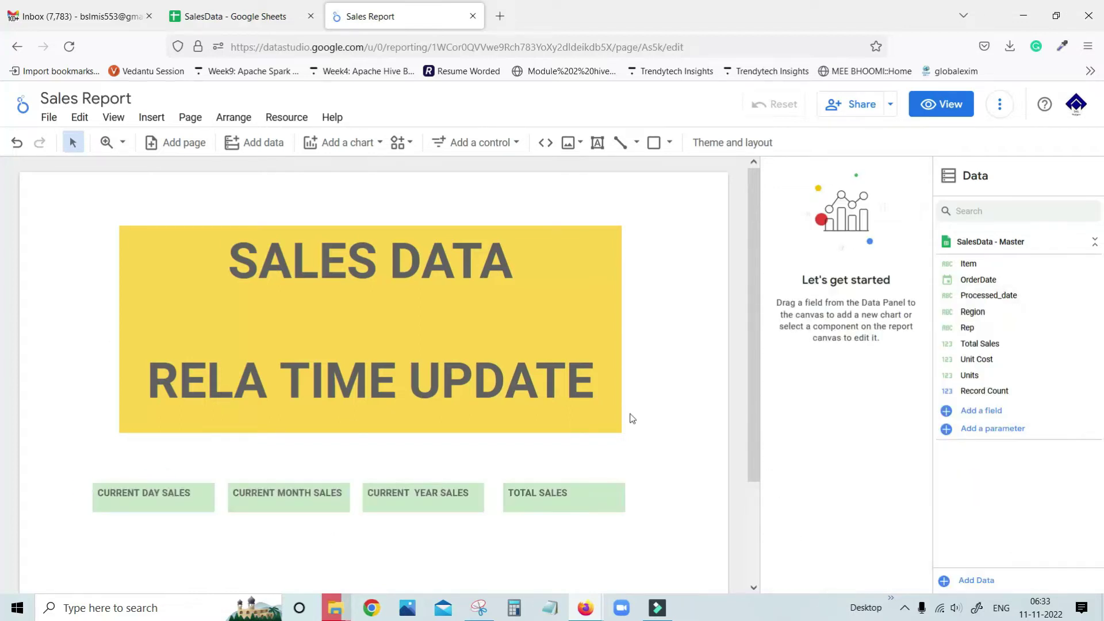
scroll(575, 411, "down", 2)
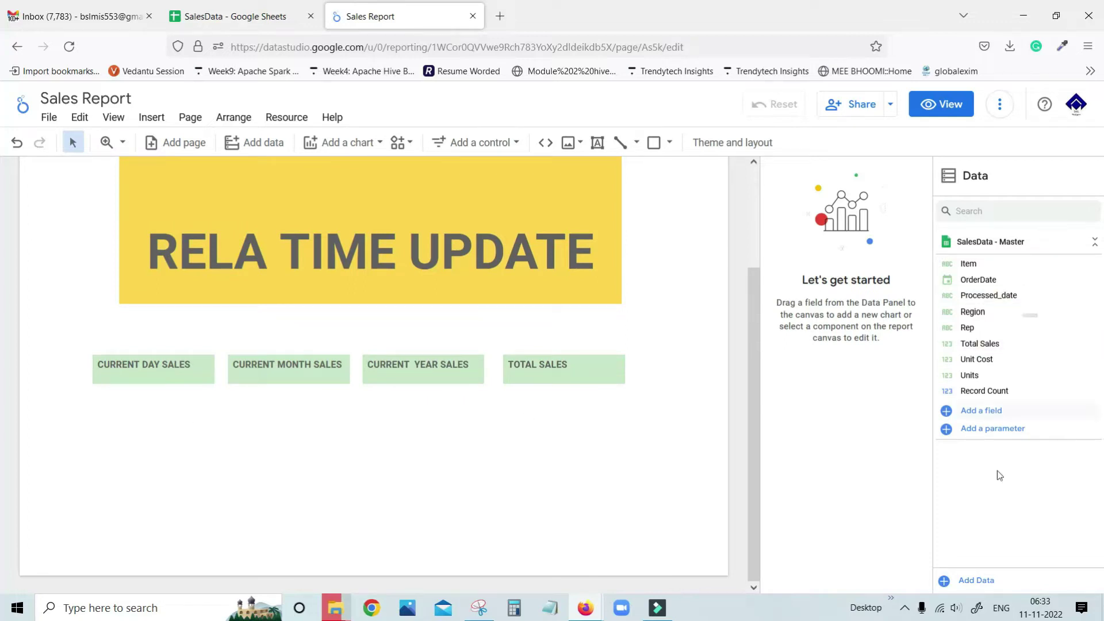
left_click(971, 582)
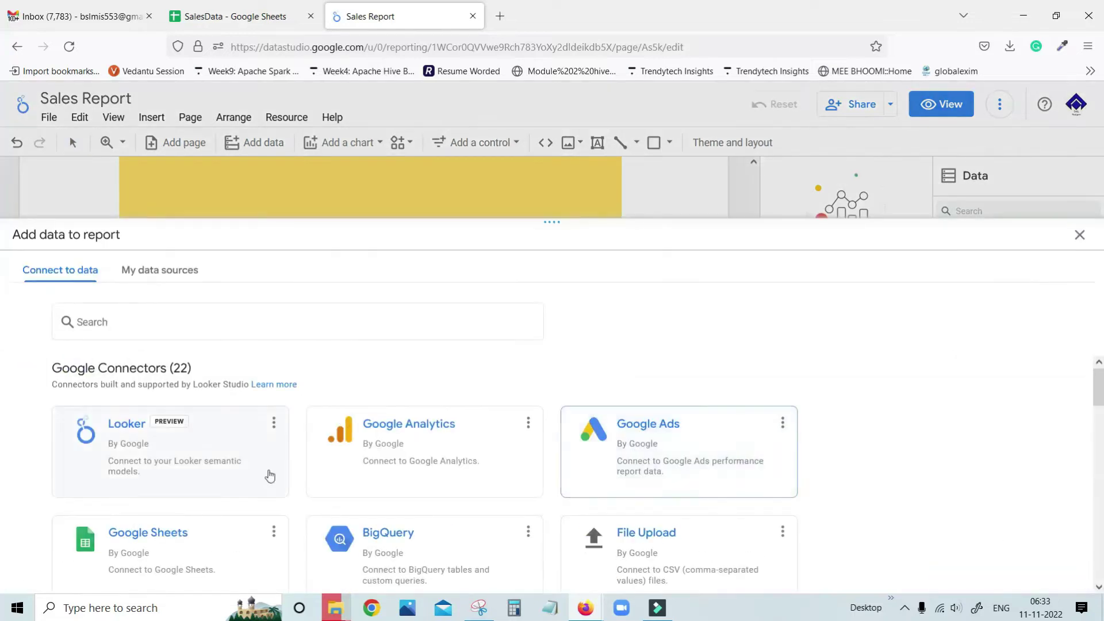
scroll(181, 460, "down", 3)
scroll(182, 485, "up", 2)
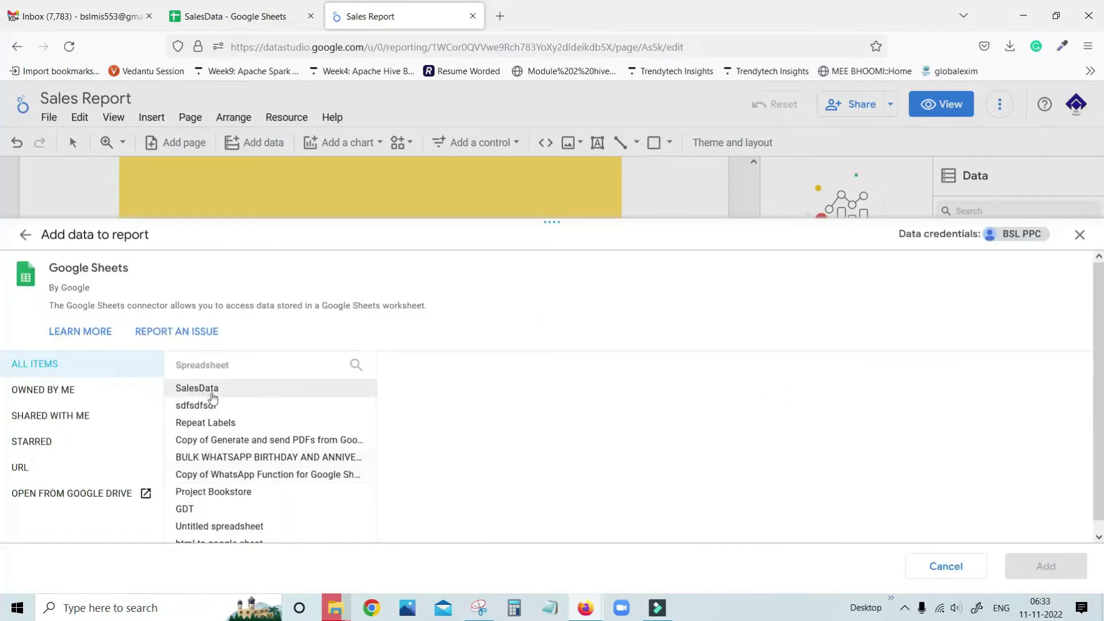
left_click(216, 391)
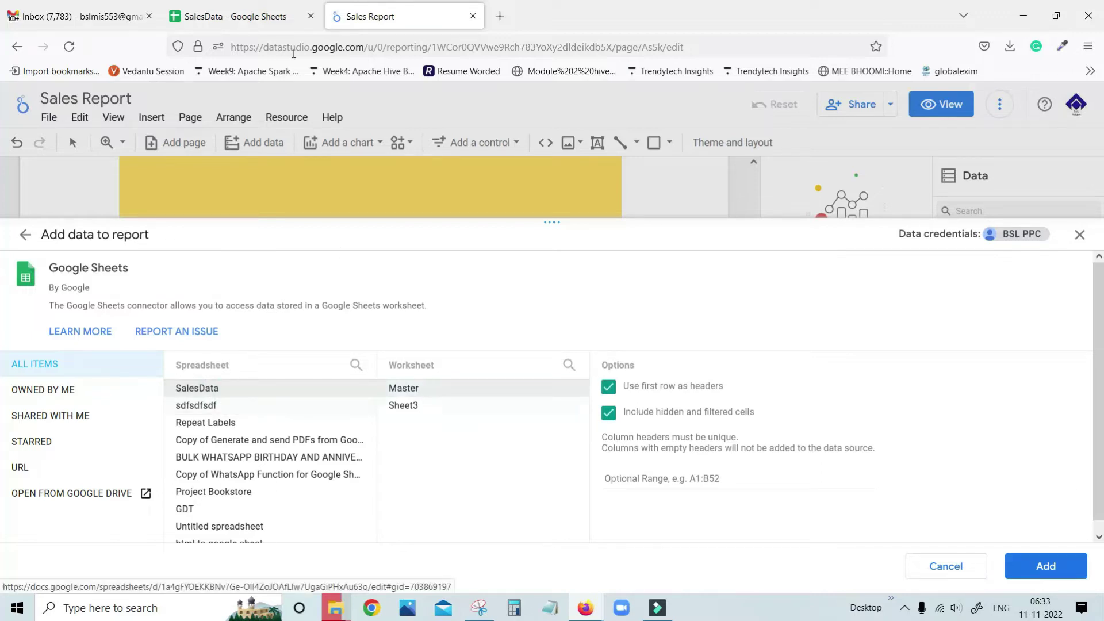
left_click(262, 17)
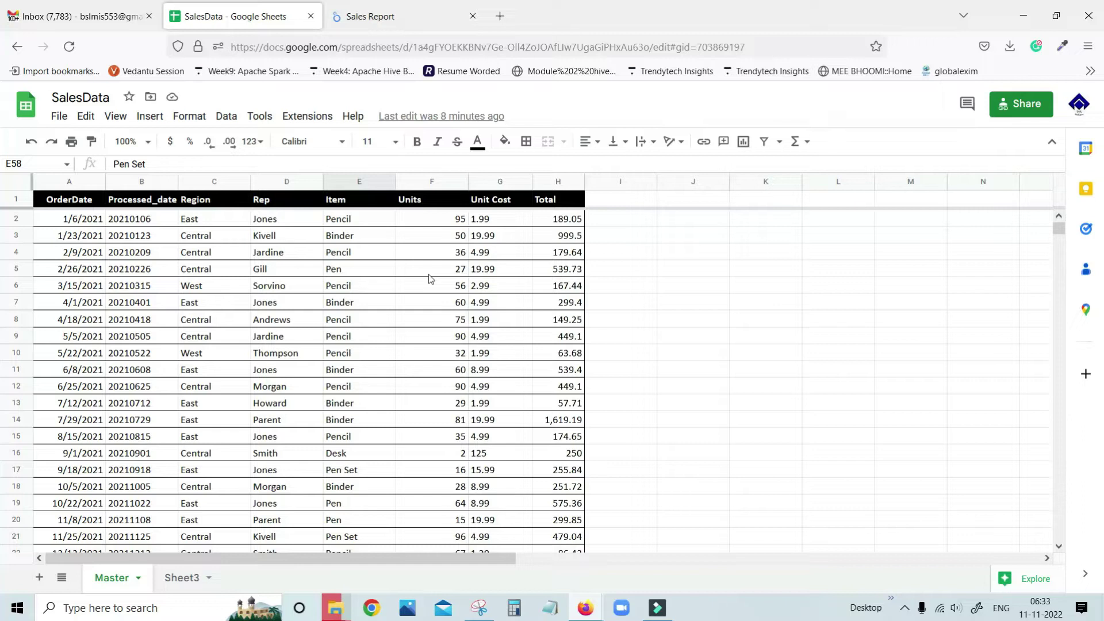
scroll(390, 332, "down", 2)
scroll(388, 327, "down", 14)
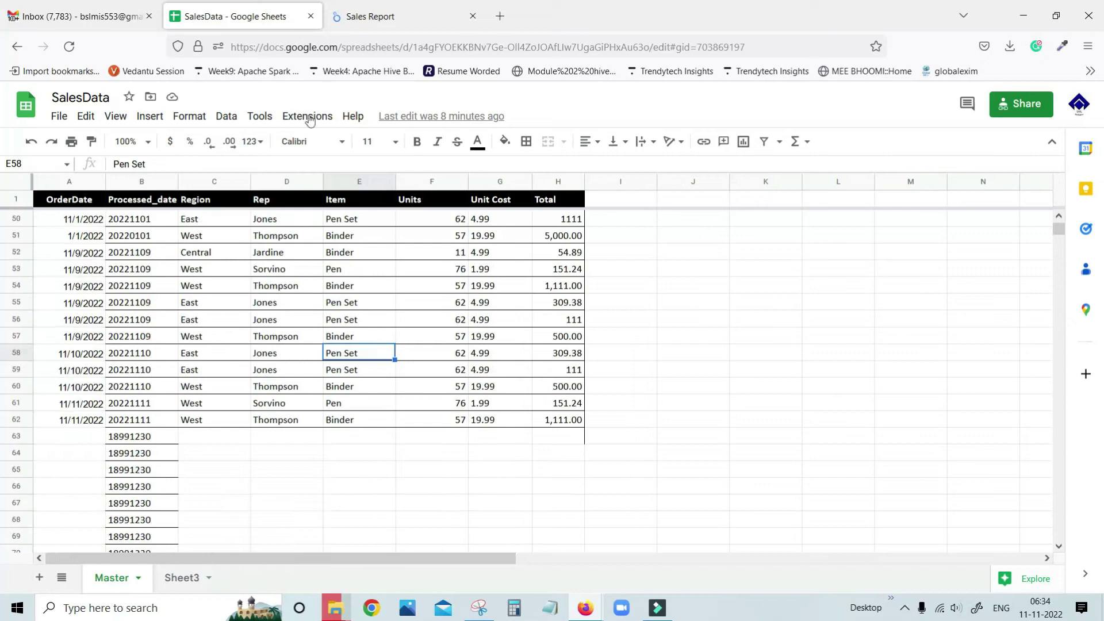
left_click(355, 16)
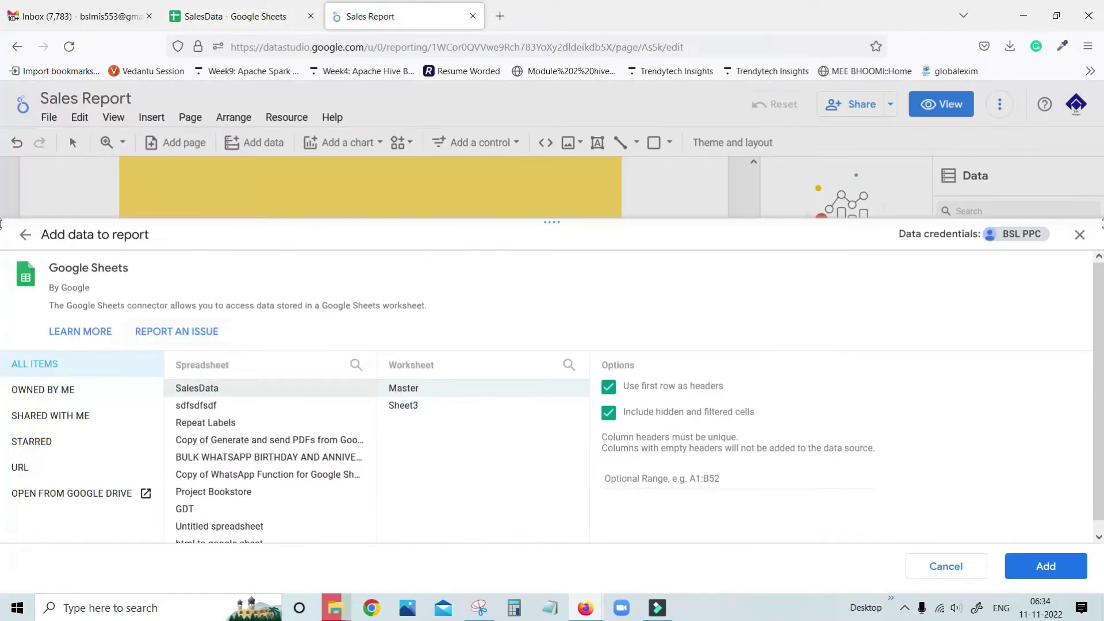
left_click(1080, 237)
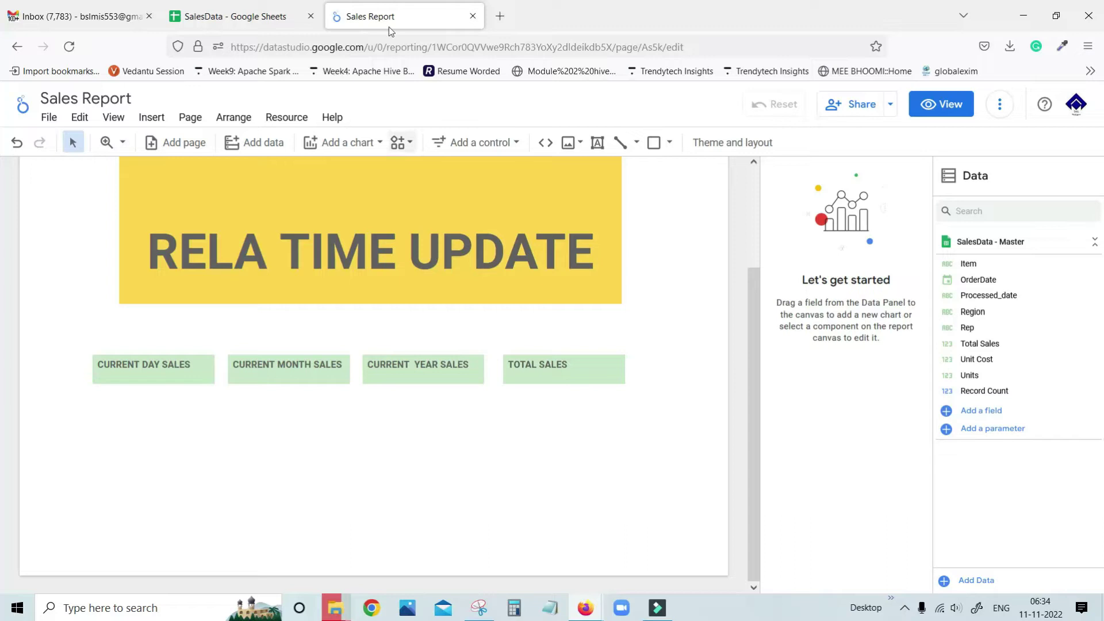
Step: Switch to the SalesData spreadsheet and create a pivot table on a new sheet from the range Master!A1:H10000
left_click(219, 13)
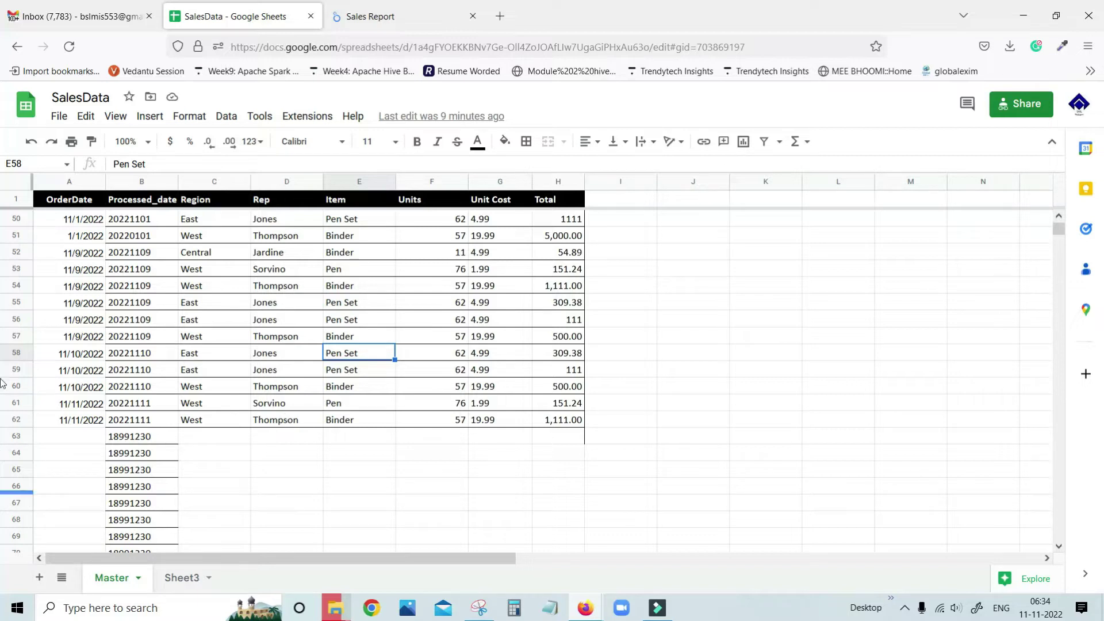
scroll(322, 420, "up", 15)
left_click(247, 385)
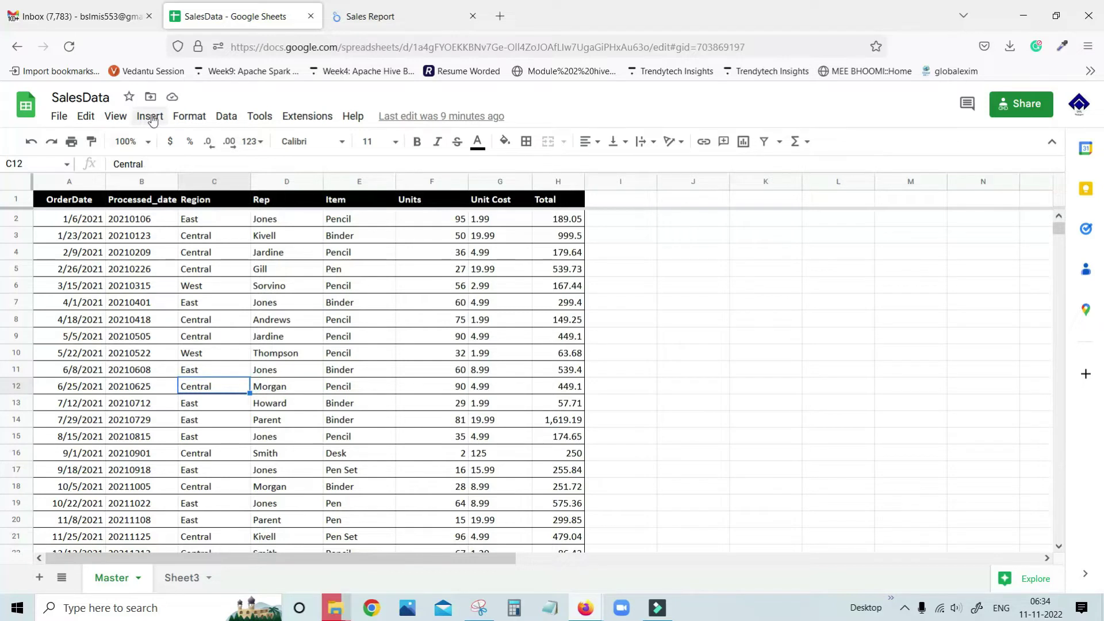
left_click(172, 578)
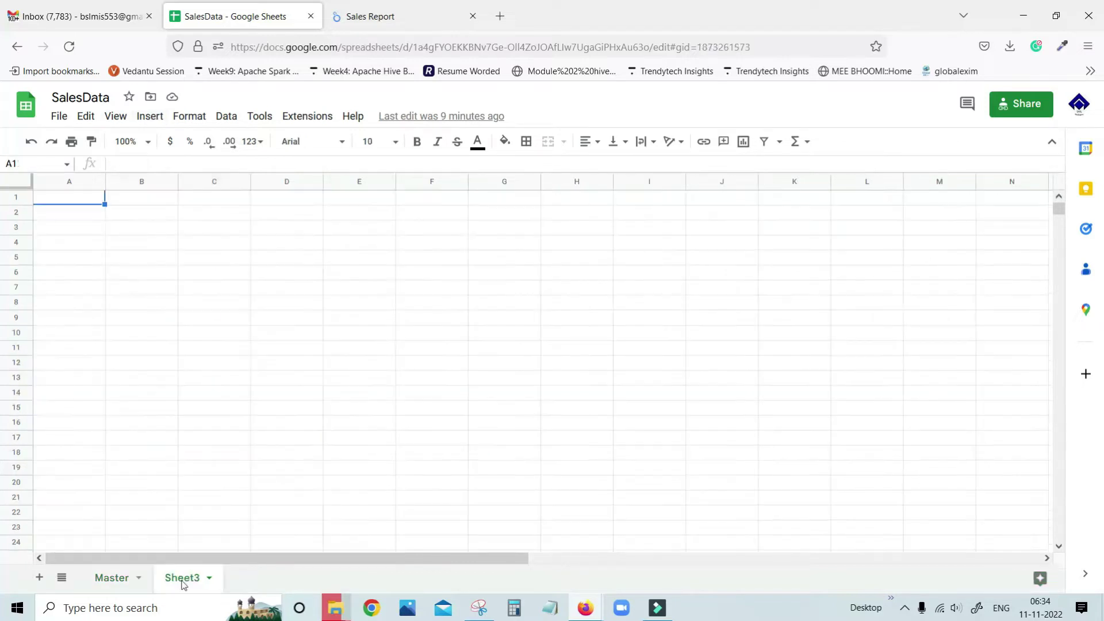
left_click(111, 577)
left_click(199, 316)
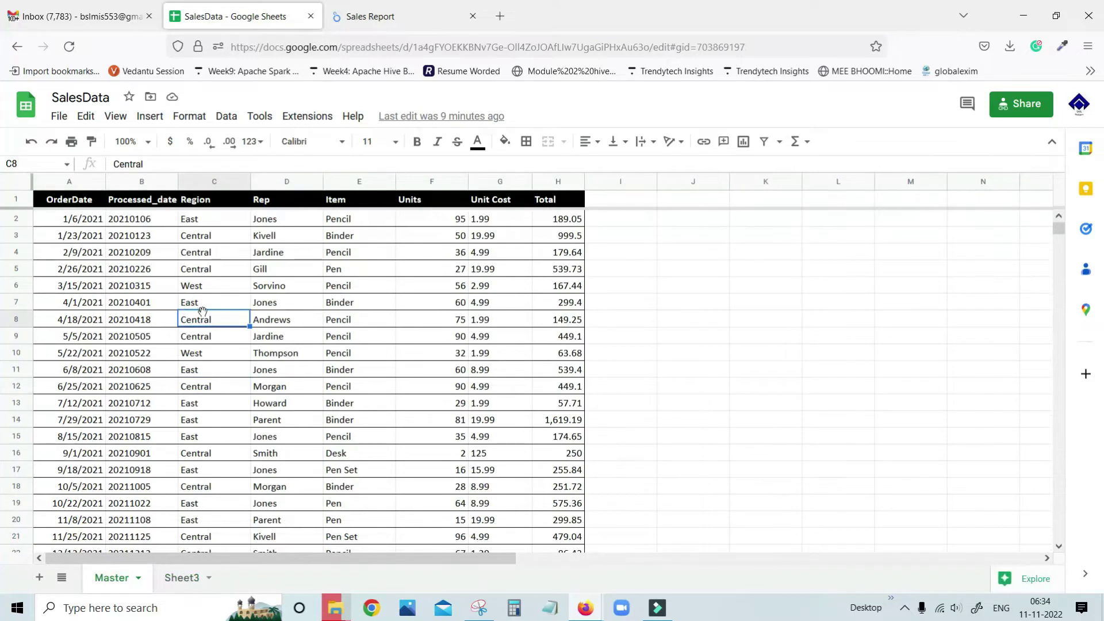
left_click(149, 116)
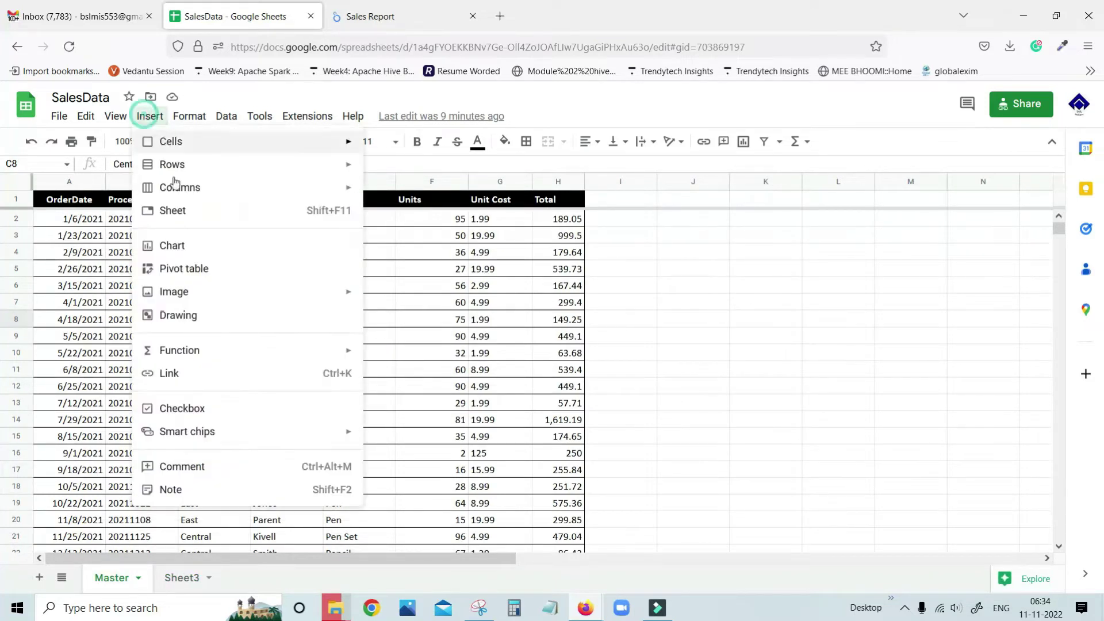
left_click(201, 269)
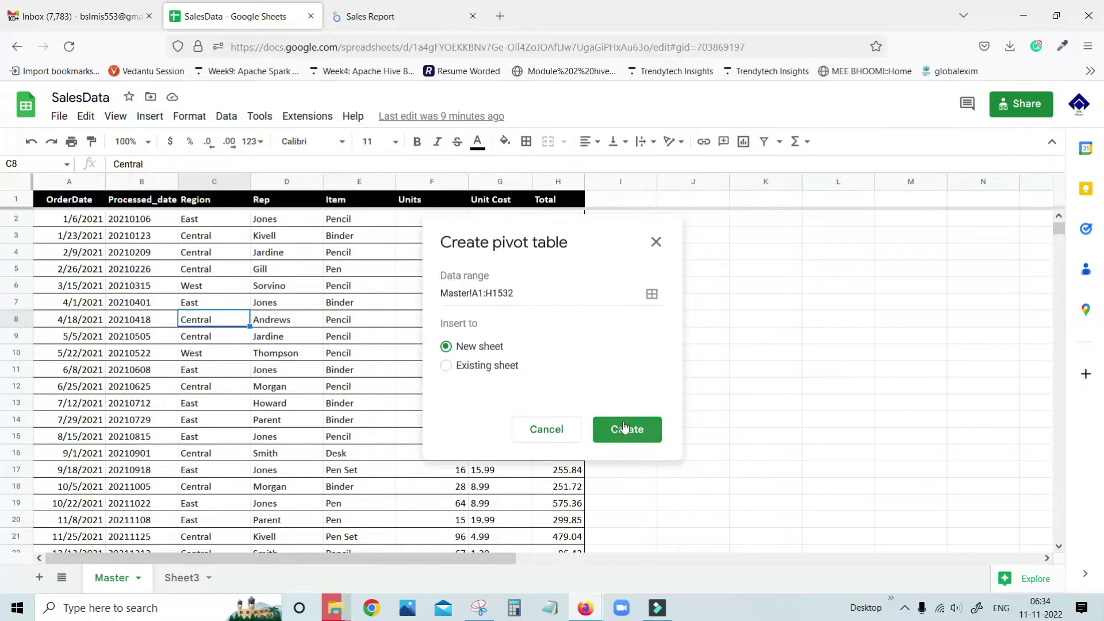
left_click(538, 294)
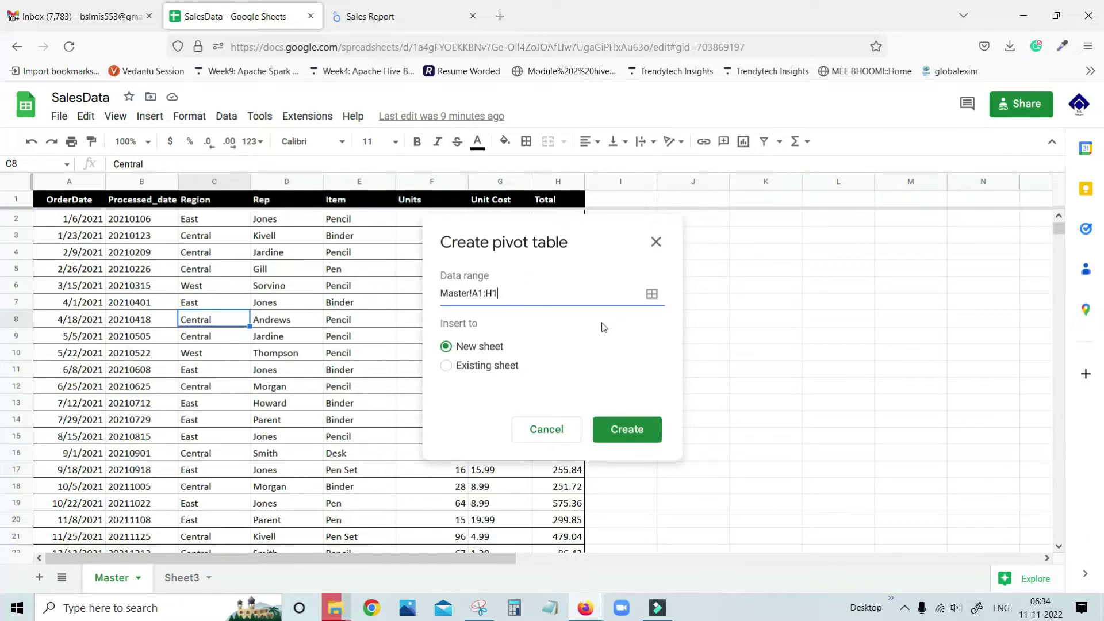
type("0000")
left_click(637, 433)
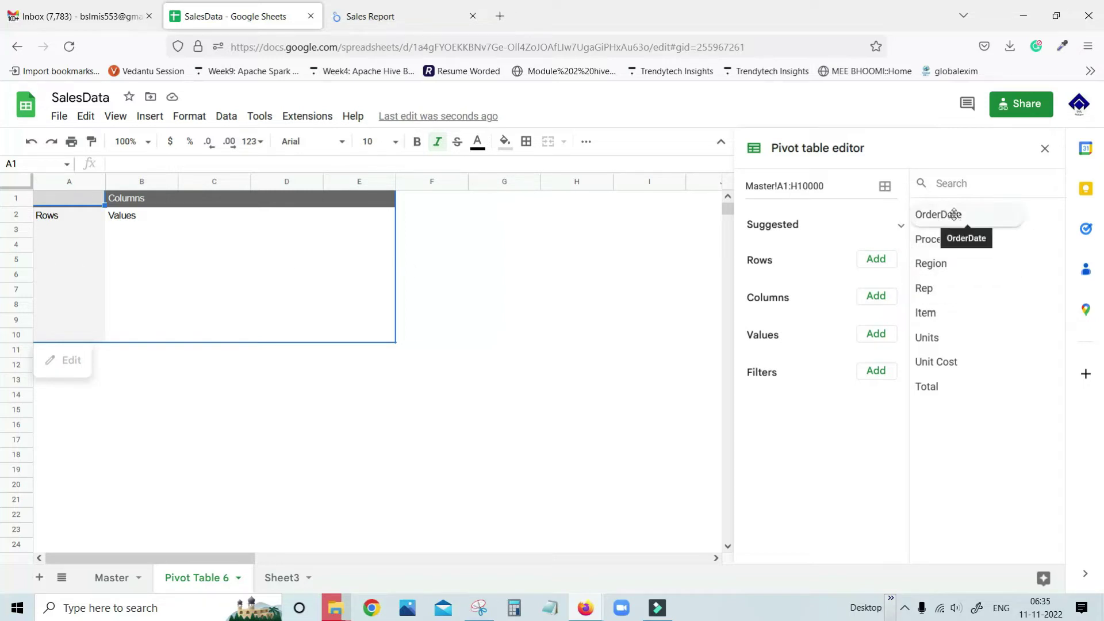
Step: Add OrderDate and Total as pivot table rows and turn off the totals for both fields
left_click_drag(830, 247, 806, 284)
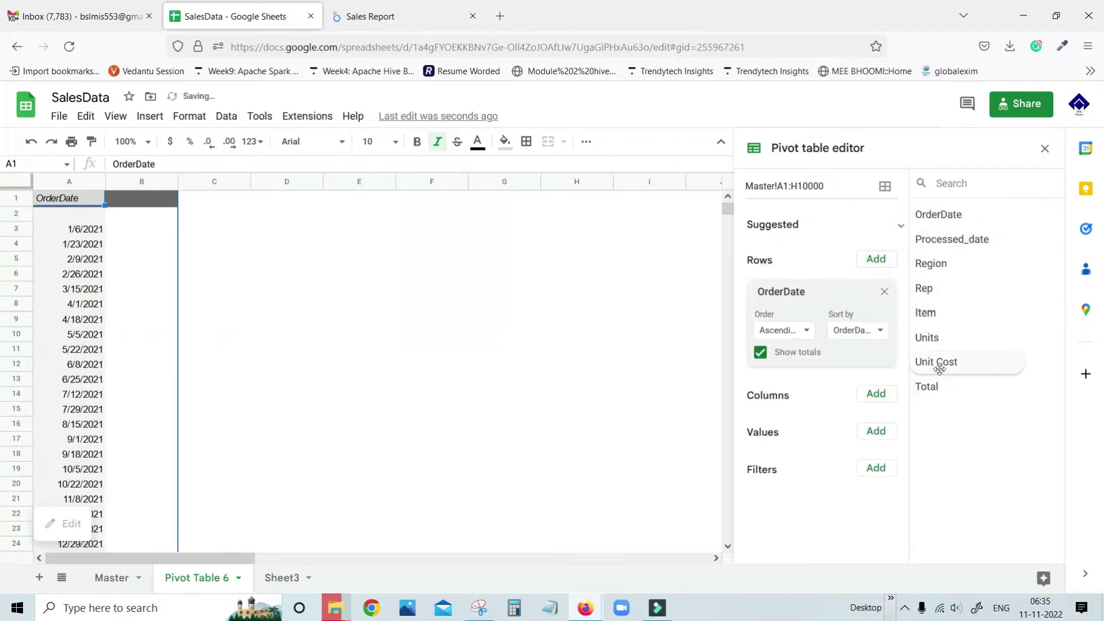
left_click_drag(939, 384, 781, 391)
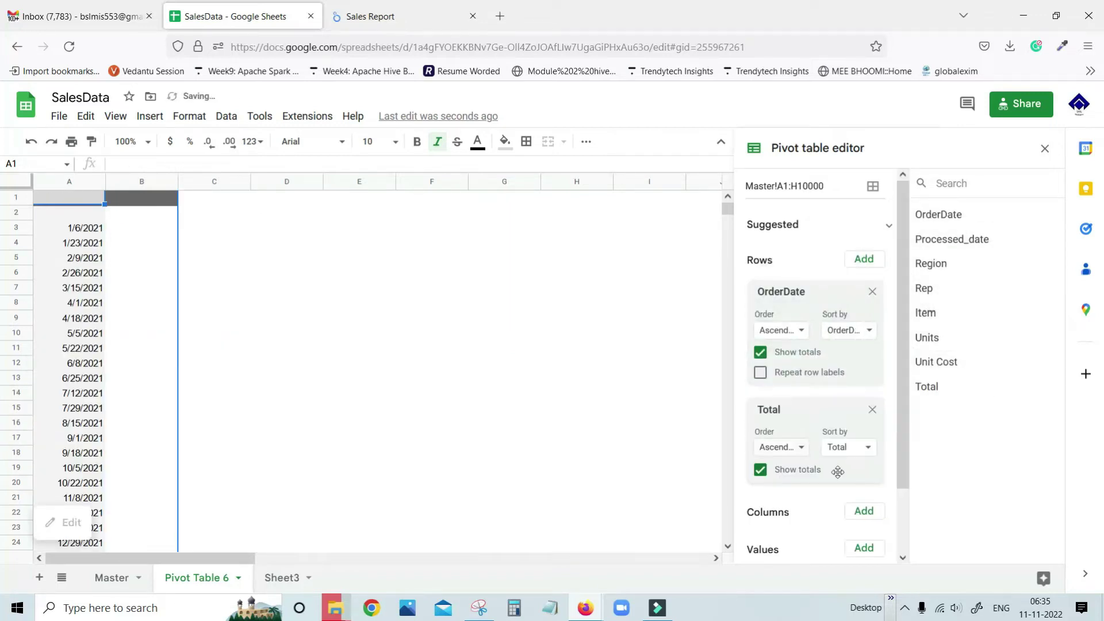
scroll(832, 495, "down", 2)
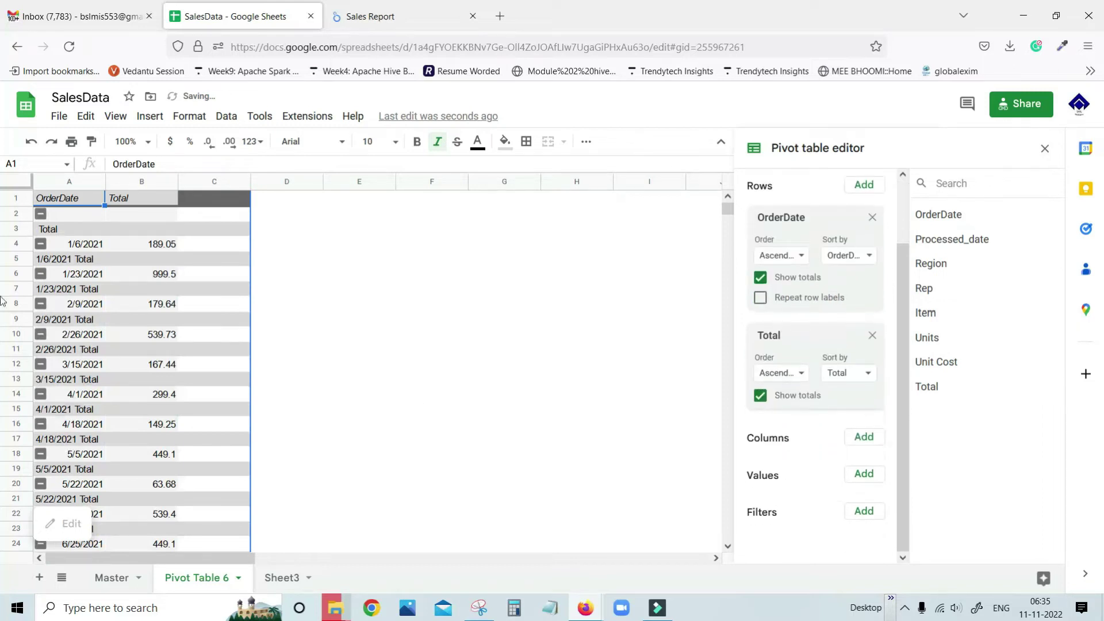
left_click(760, 277)
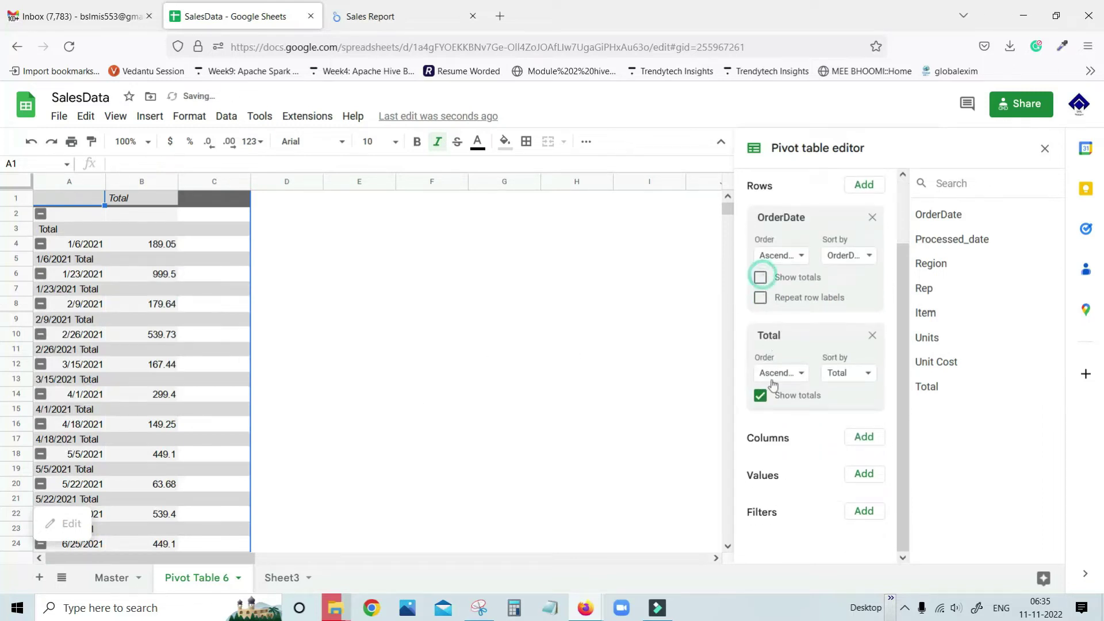
left_click(761, 396)
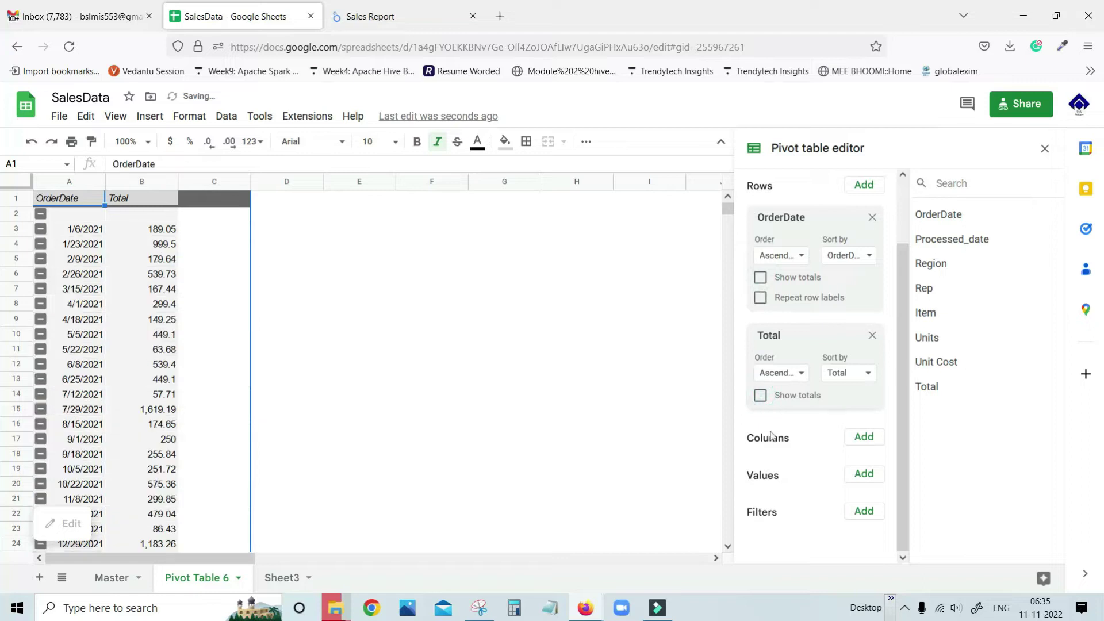
Step: Add an OrderDate filter to the pivot table with the condition that the date is today
left_click(865, 512)
left_click(872, 326)
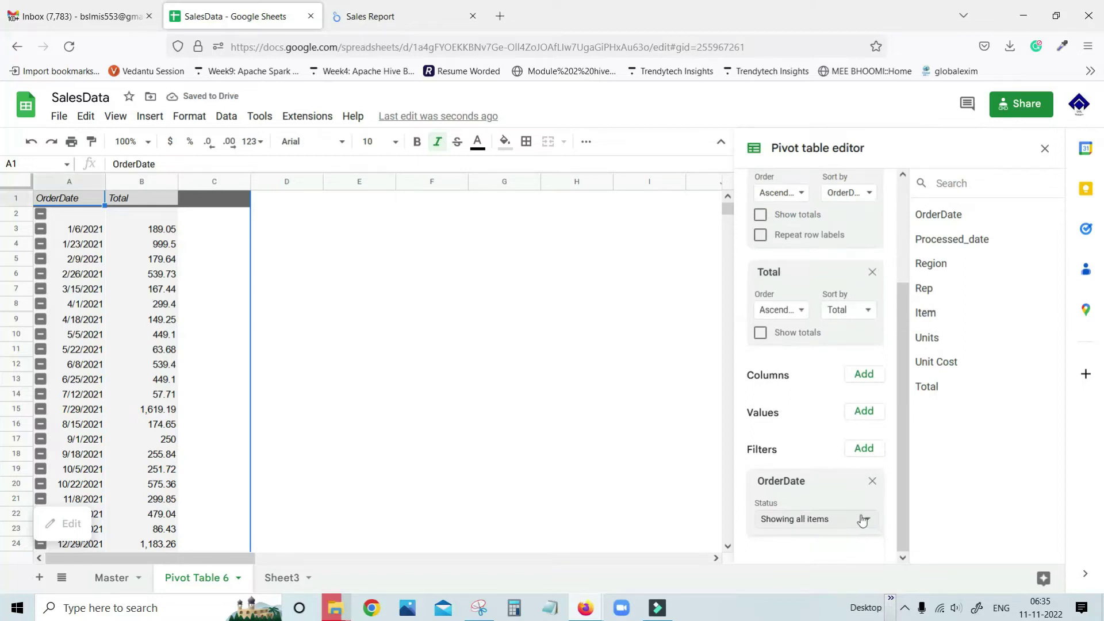
left_click(856, 519)
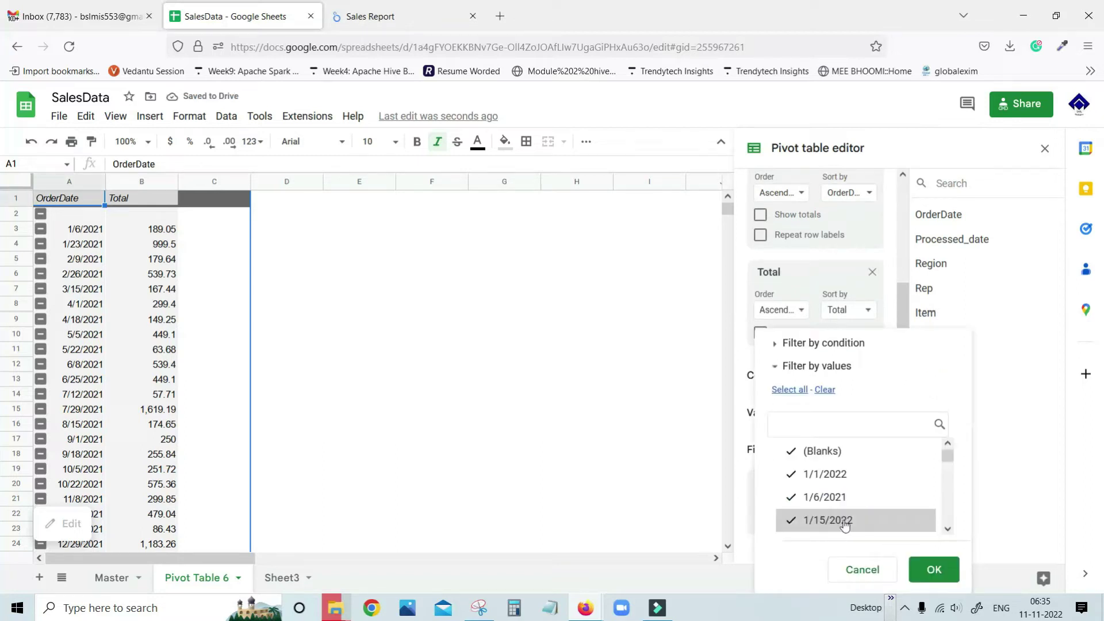
left_click(781, 344)
left_click(851, 333)
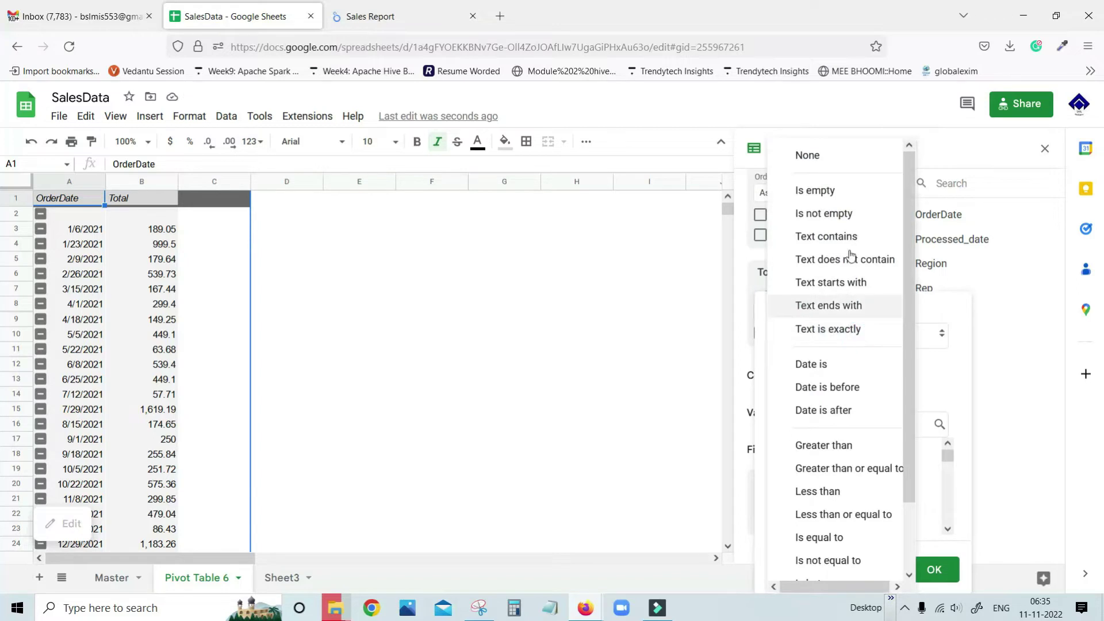
left_click(858, 372)
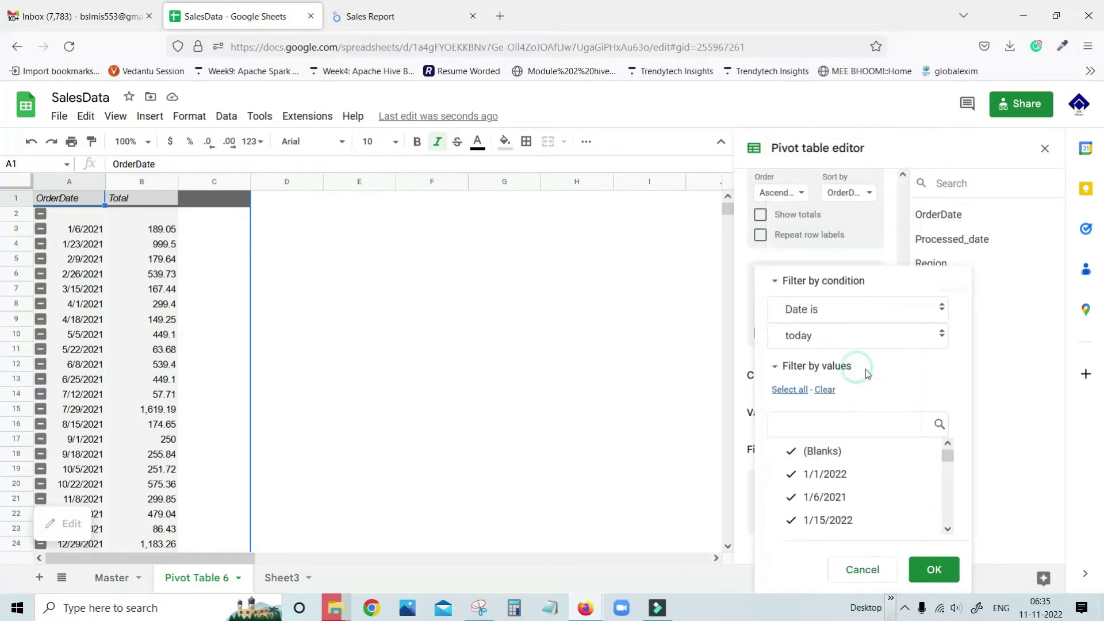
left_click(881, 339)
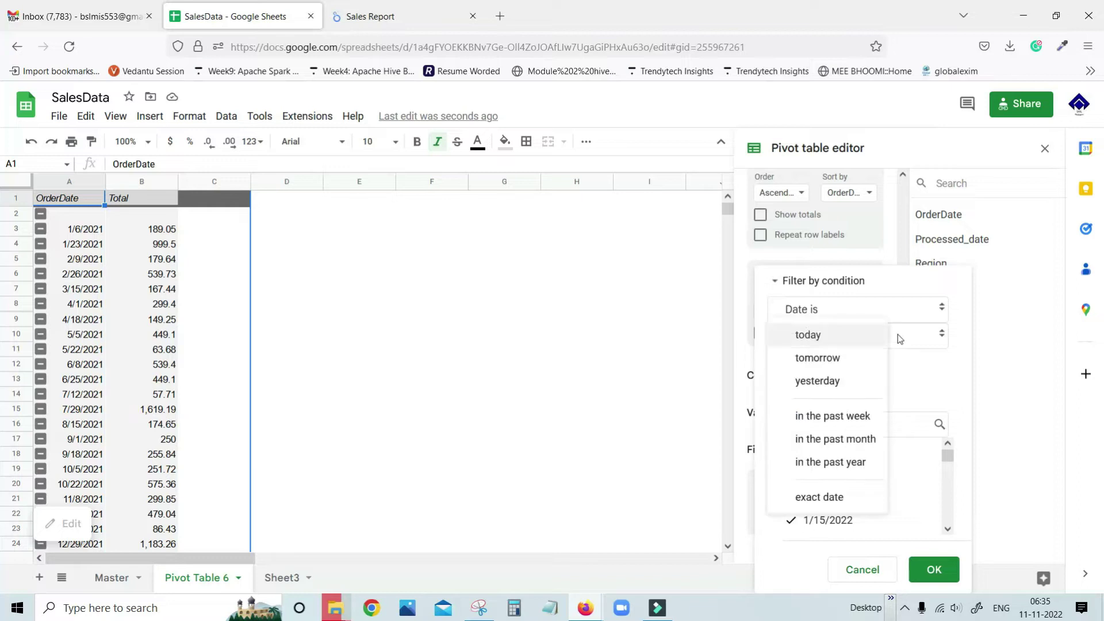
left_click(830, 337)
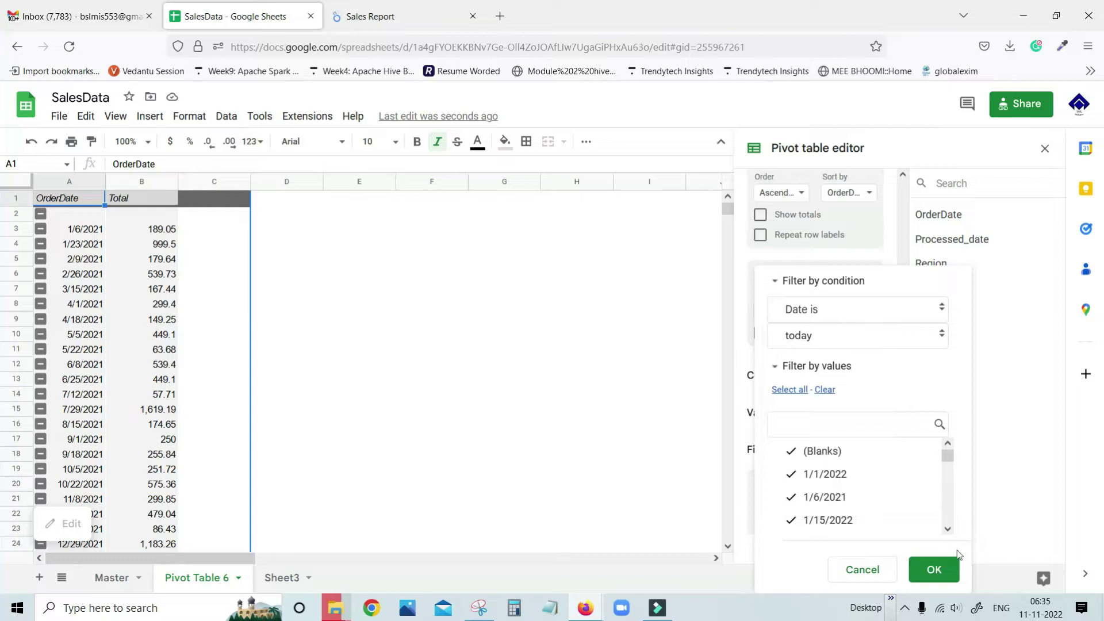
left_click(934, 577)
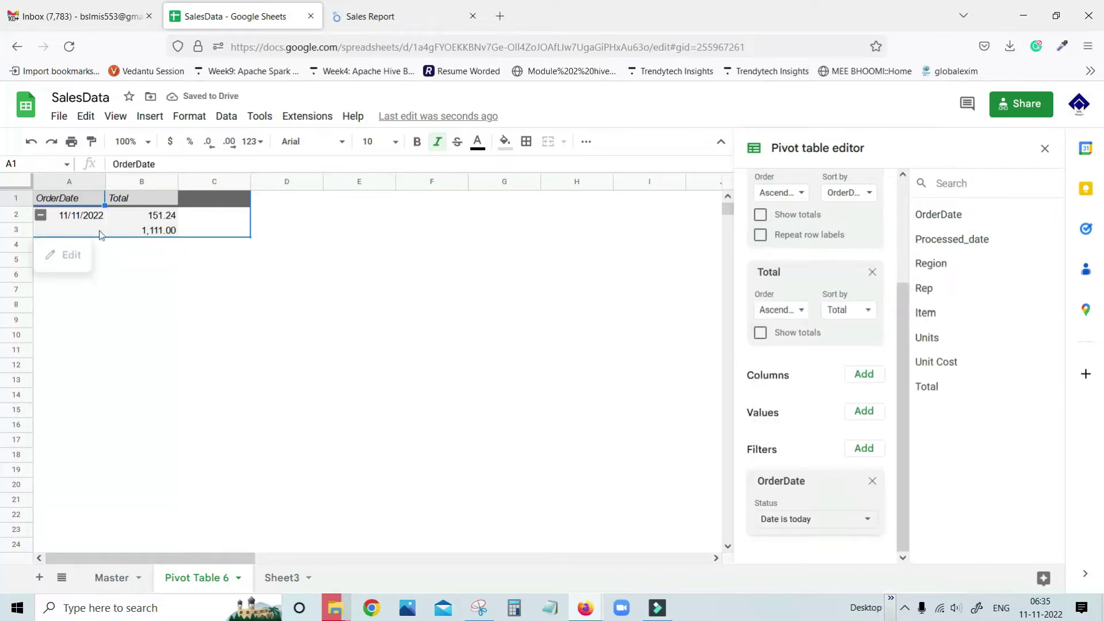
Step: Check the most recent order rows on the Master sheet against the filtered pivot table
left_click(111, 577)
scroll(151, 437, "down", 10)
scroll(79, 377, "up", 4)
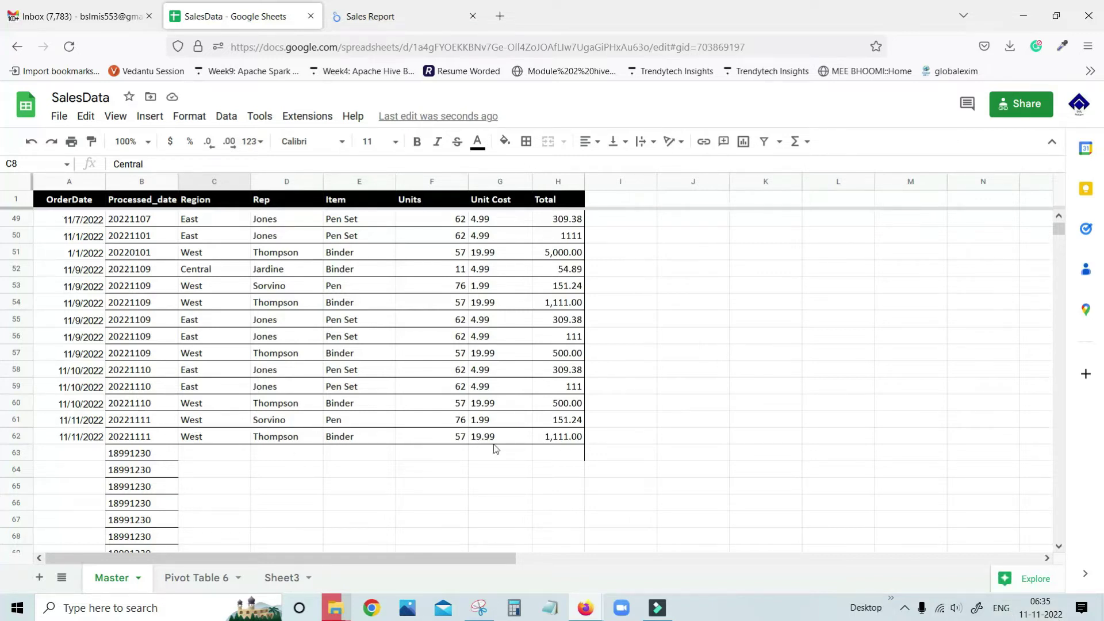
left_click(185, 577)
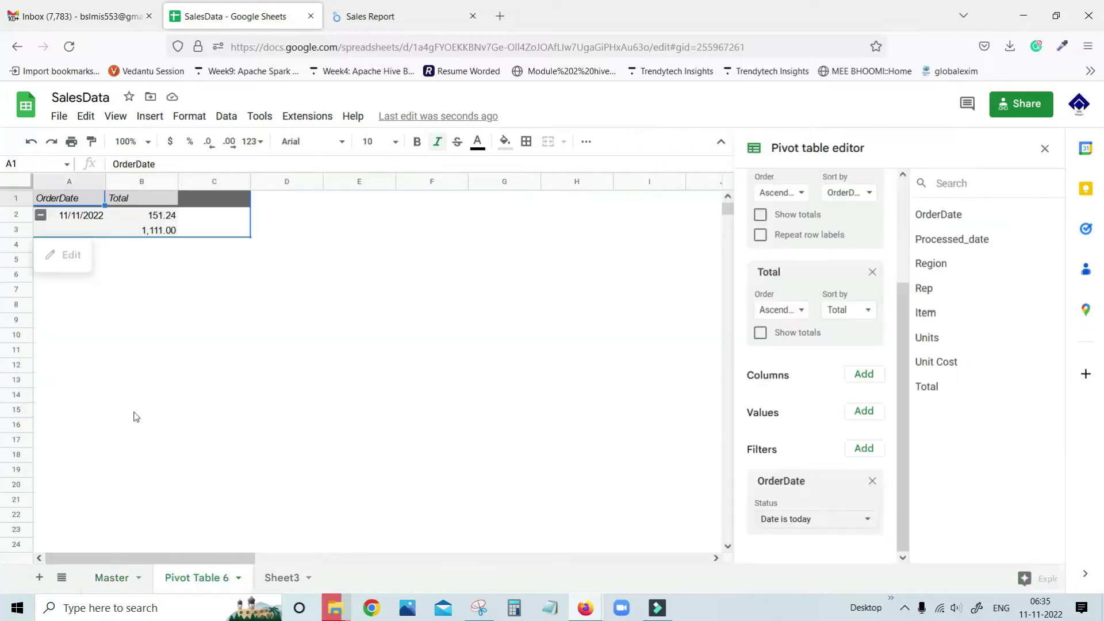
Step: Rename the pivot table sheet as C_DATE
left_click(193, 588)
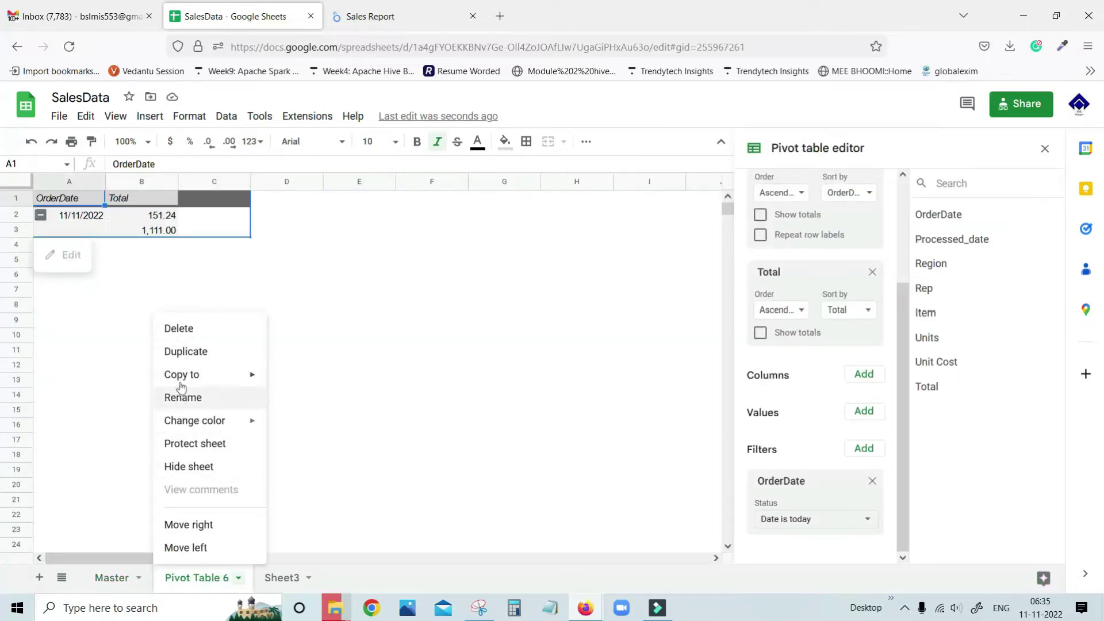
left_click(206, 397)
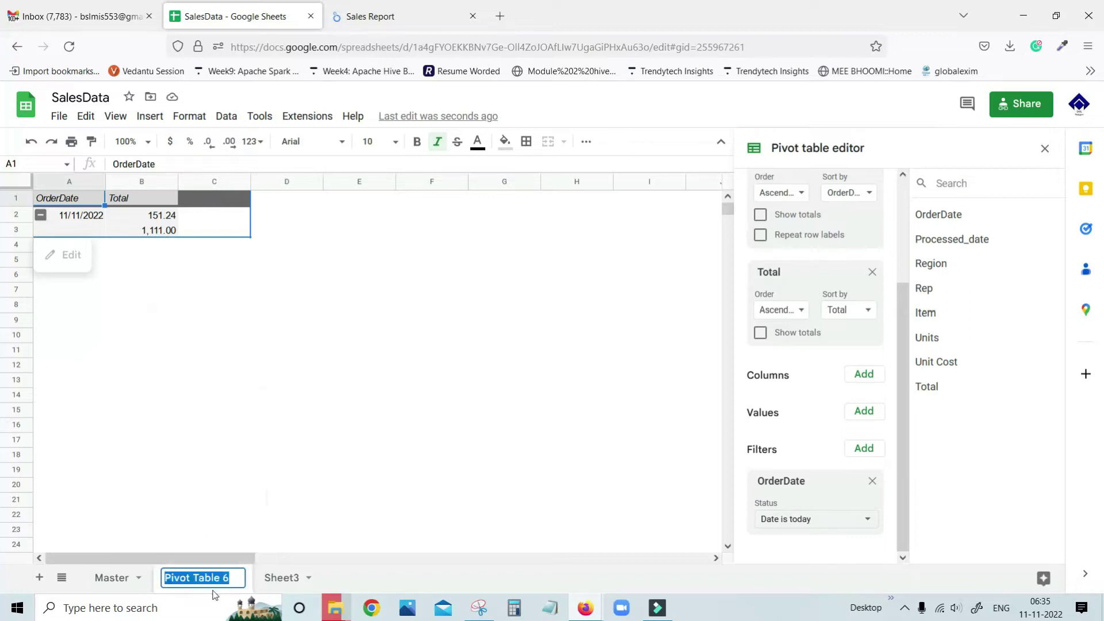
key("BackSpace")
type("C_DATE")
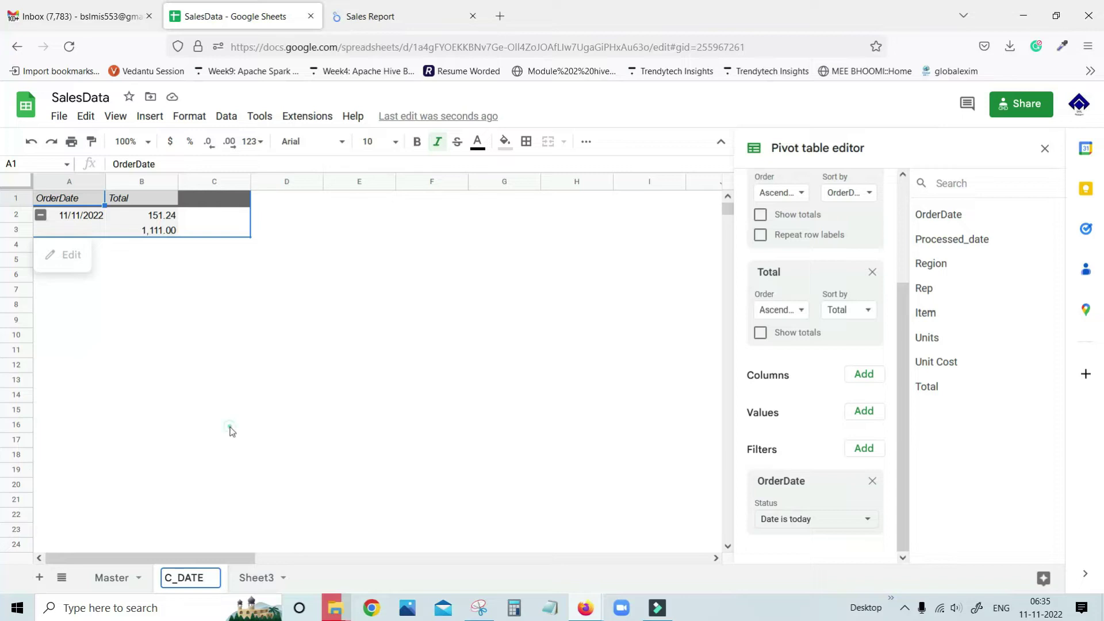
left_click(225, 426)
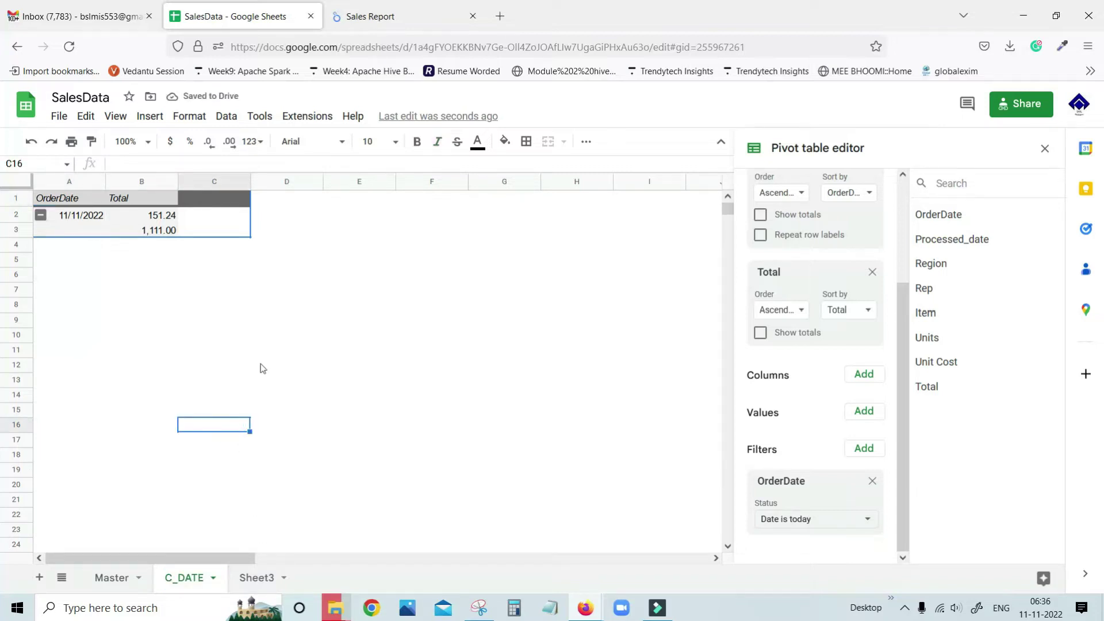
Step: Create another pivot table on a new sheet from the Master sheet, using the range Master!A1:H10000
left_click(109, 581)
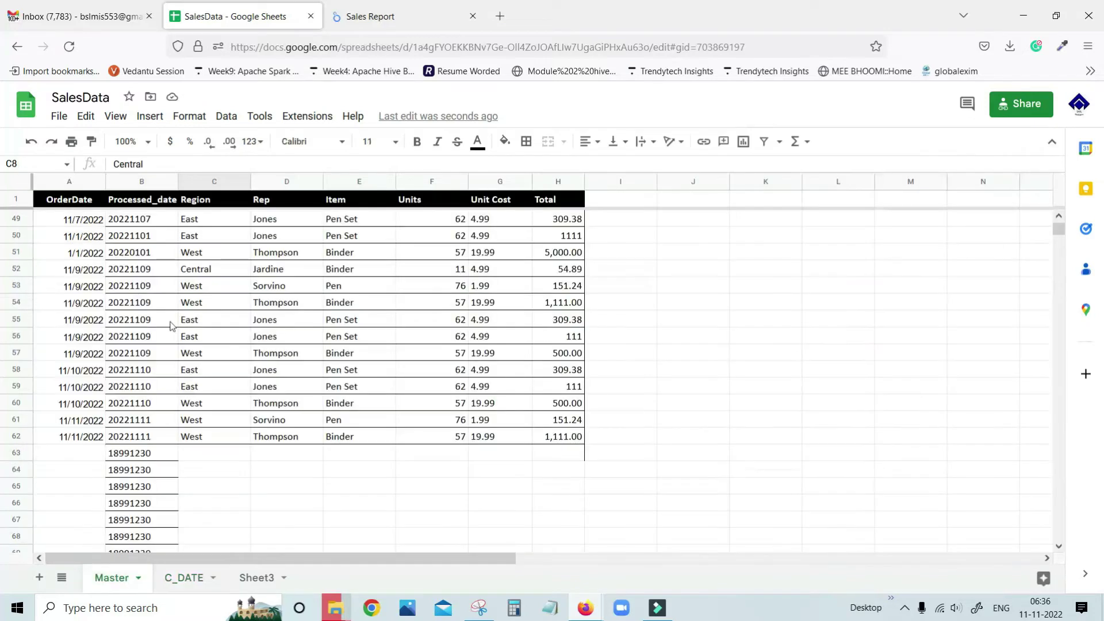
left_click(150, 116)
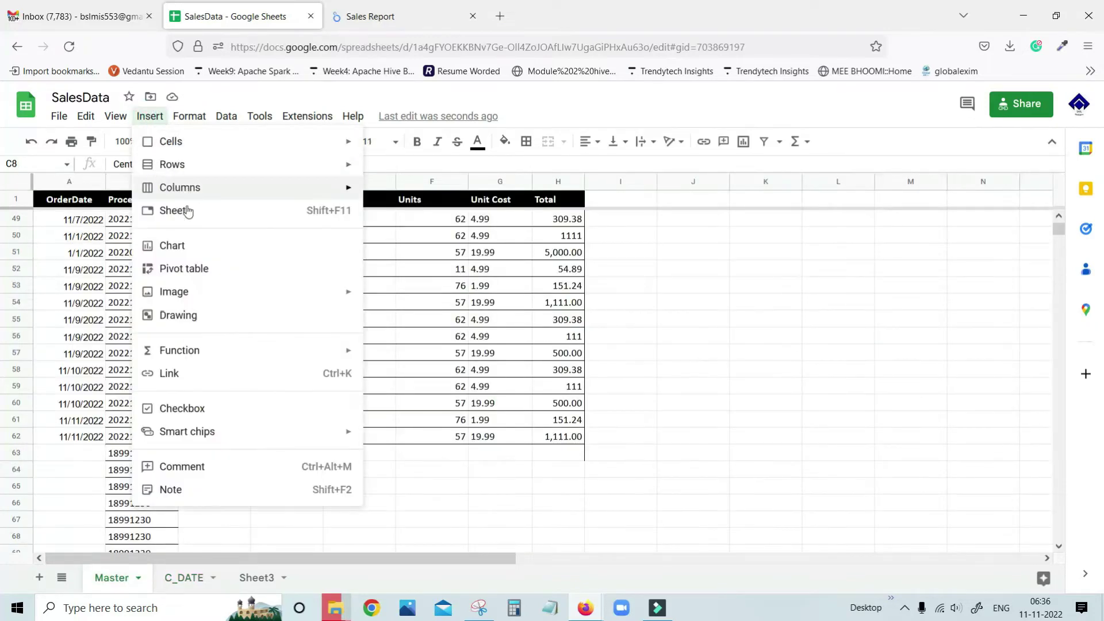
left_click(198, 268)
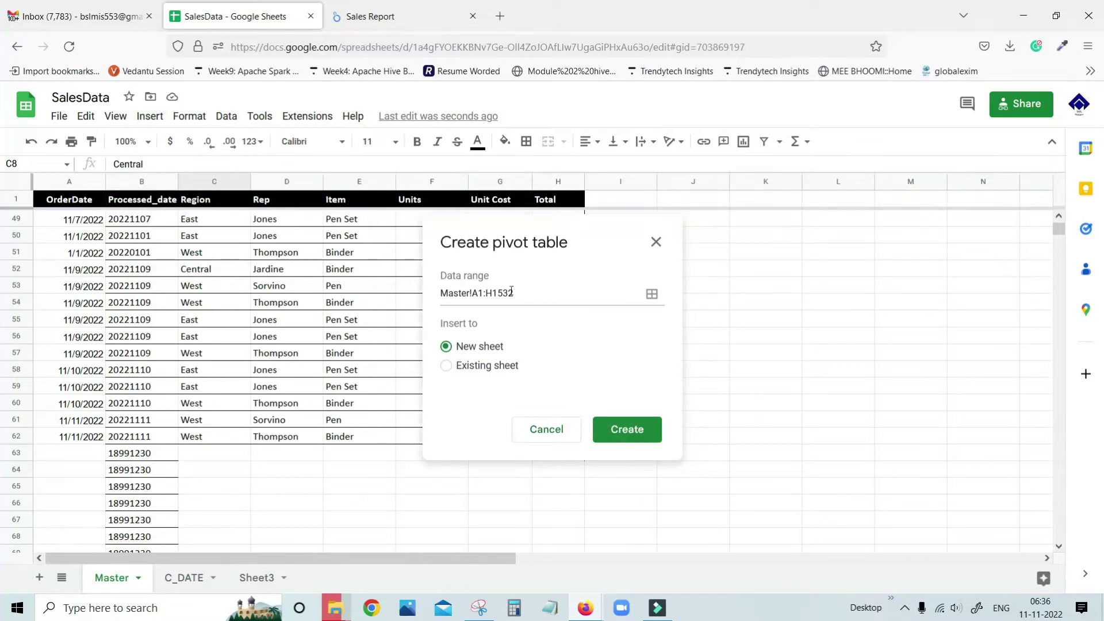
left_click_drag(524, 297, 503, 297)
type("0000")
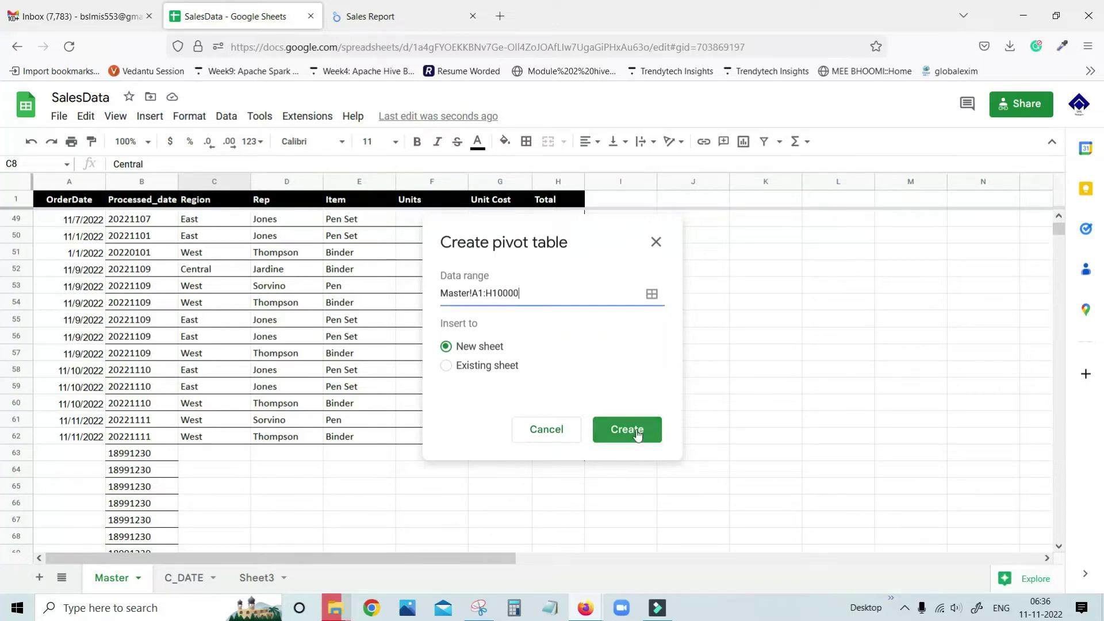
left_click(637, 436)
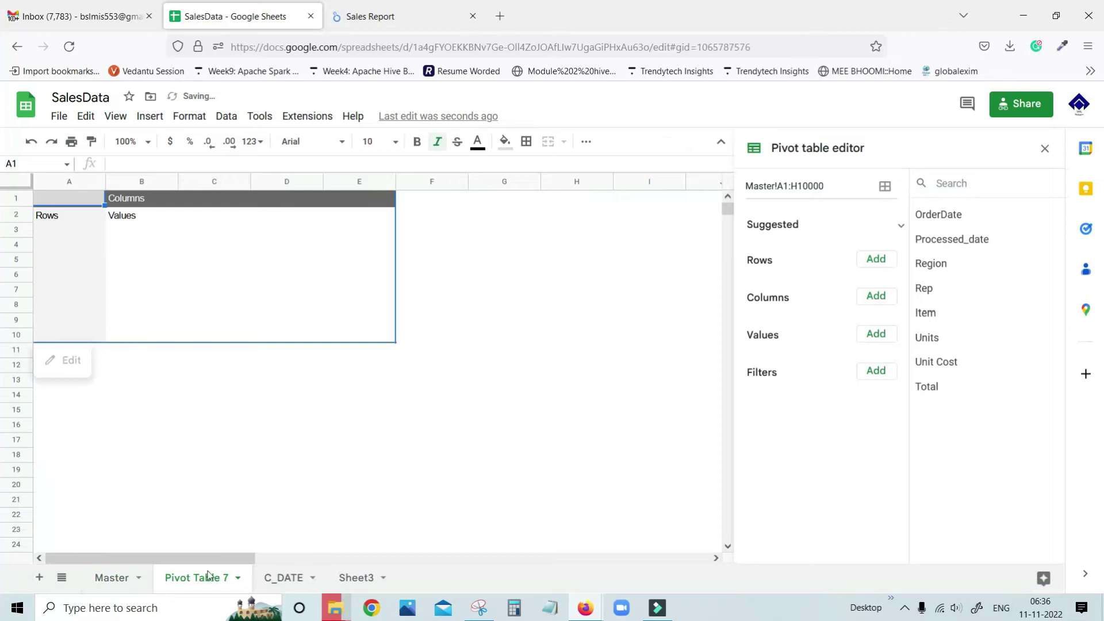
Step: Rename the new pivot table sheet as C_MONTH
right_click(197, 582)
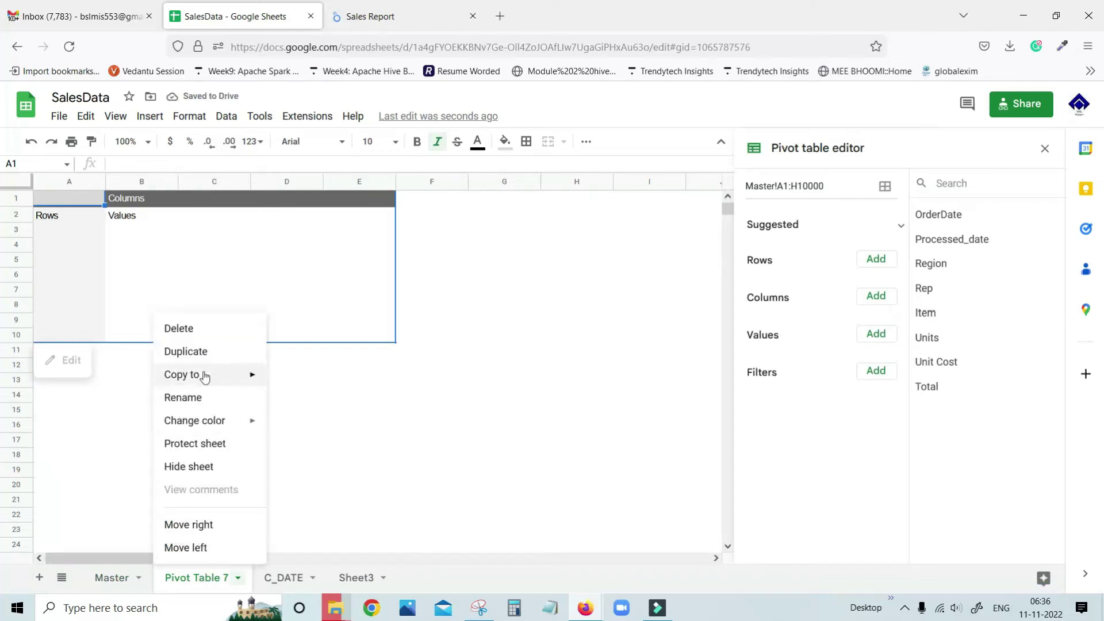
left_click(205, 398)
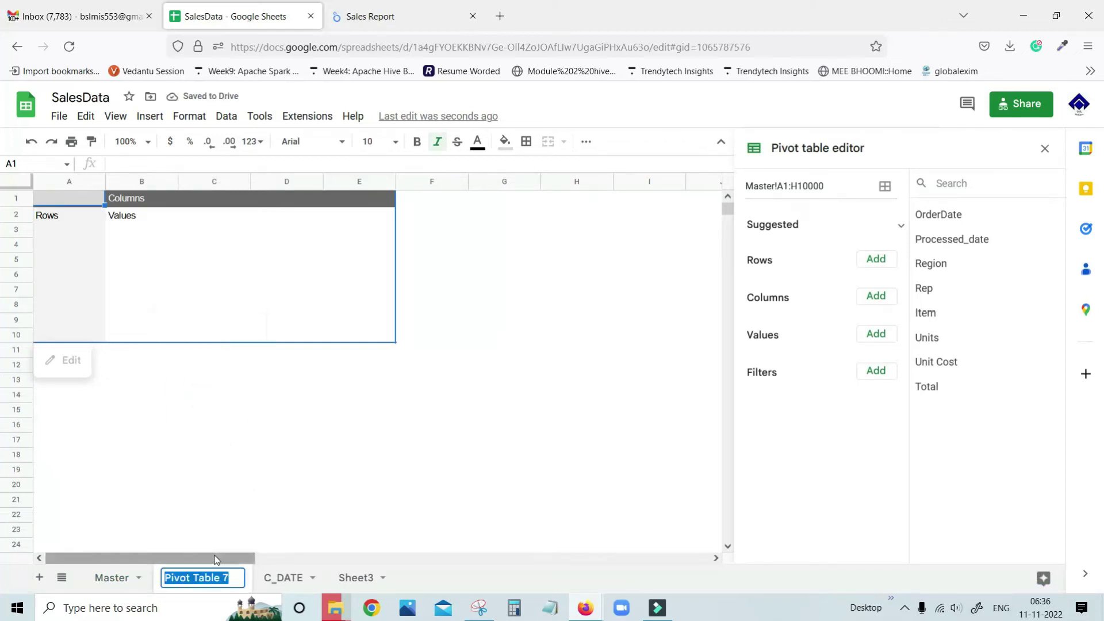
type("C_MONTH")
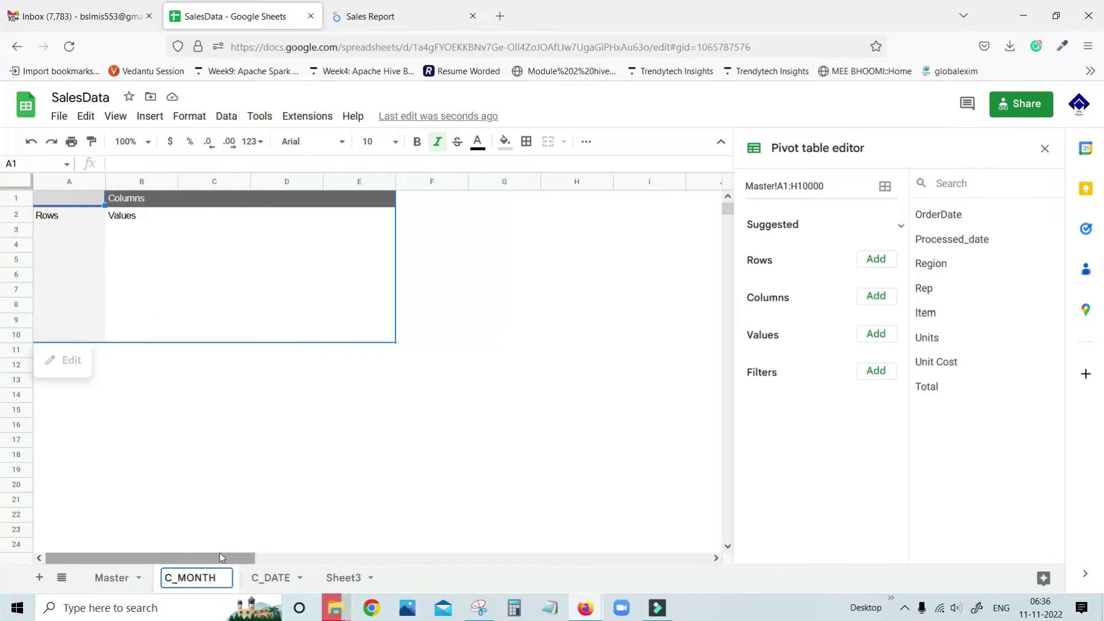
left_click(428, 424)
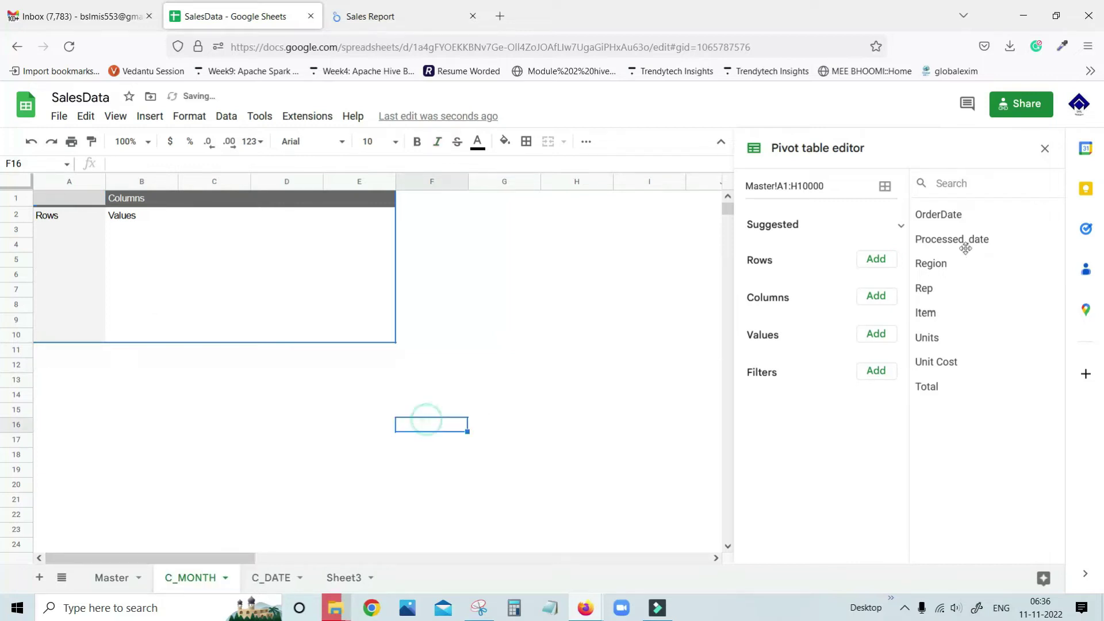
Step: Add OrderDate and Total as rows of the C_MONTH pivot table and OrderDate as its filter
left_click_drag(940, 218, 800, 279)
left_click_drag(943, 378, 769, 374)
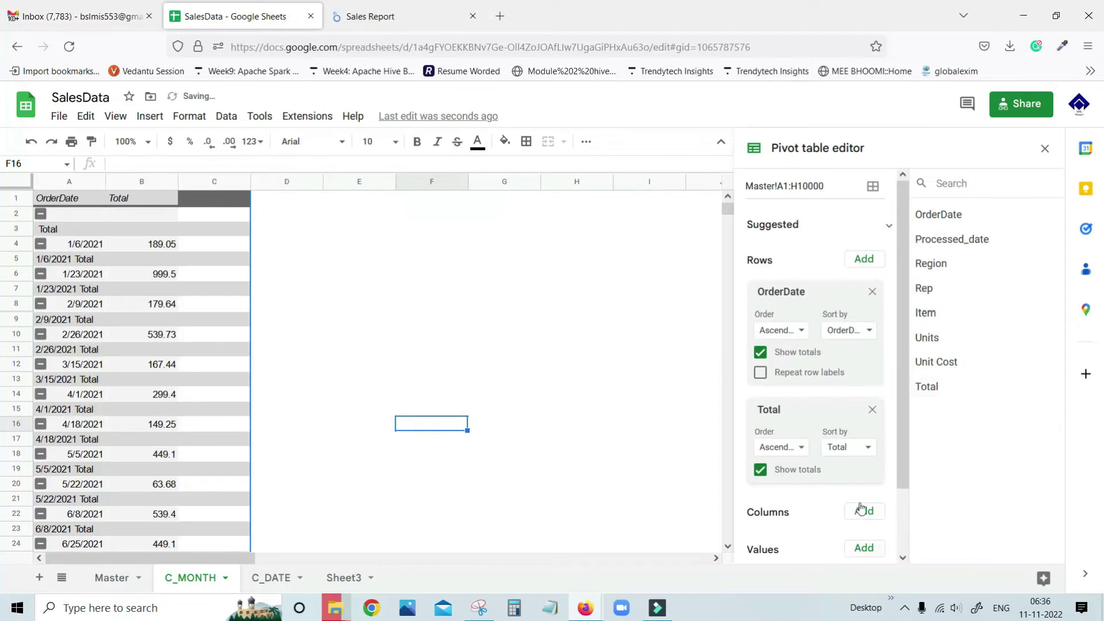
scroll(863, 510, "down", 1)
left_click(864, 511)
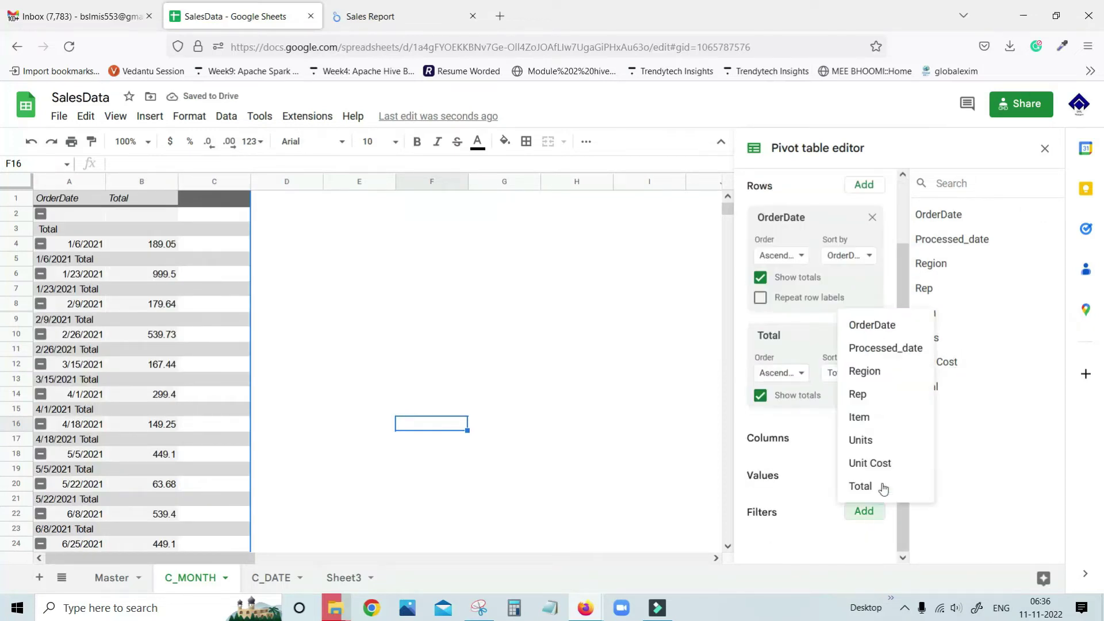
left_click(872, 325)
Step: Set the OrderDate filter condition to dates after the exact date =EOMONTH(TODAY(),-1)
scroll(848, 518, "down", 1)
left_click(845, 529)
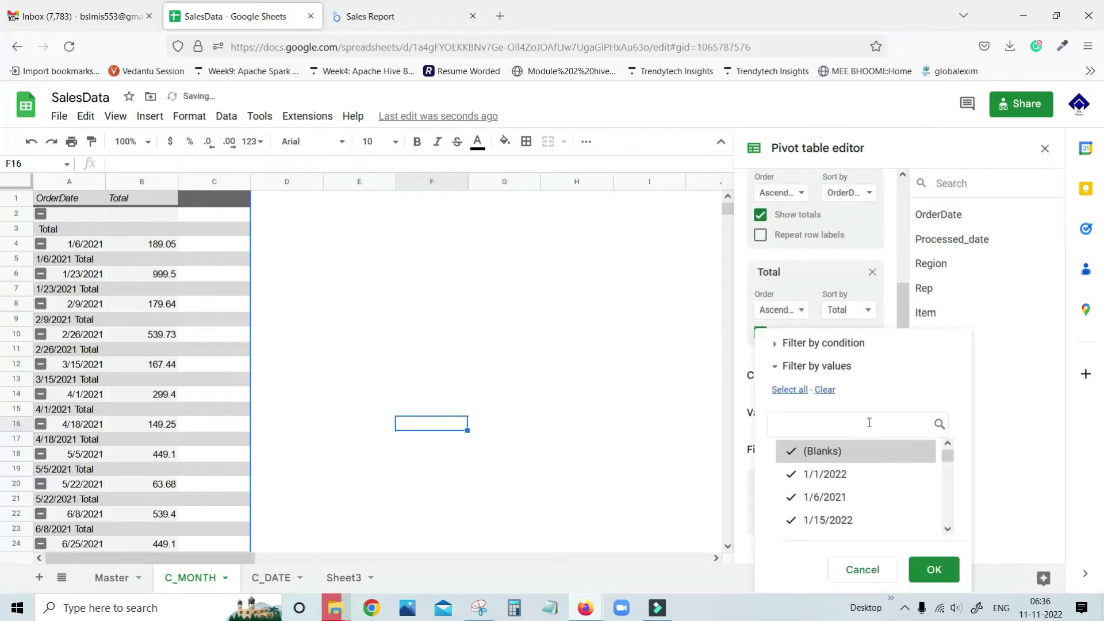
left_click(777, 345)
left_click(932, 335)
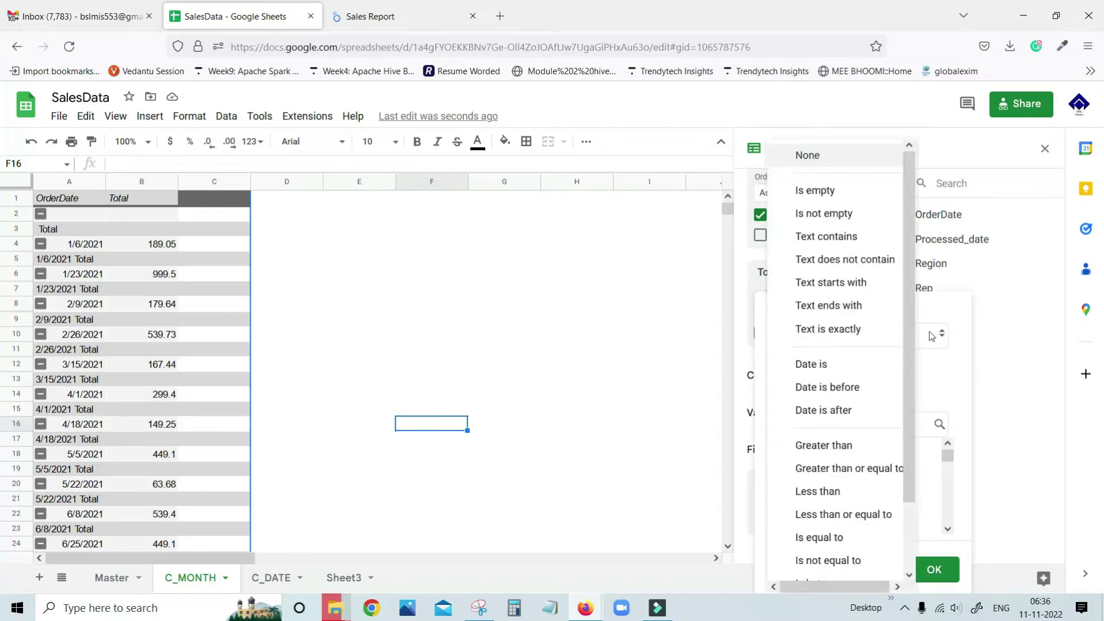
left_click(854, 410)
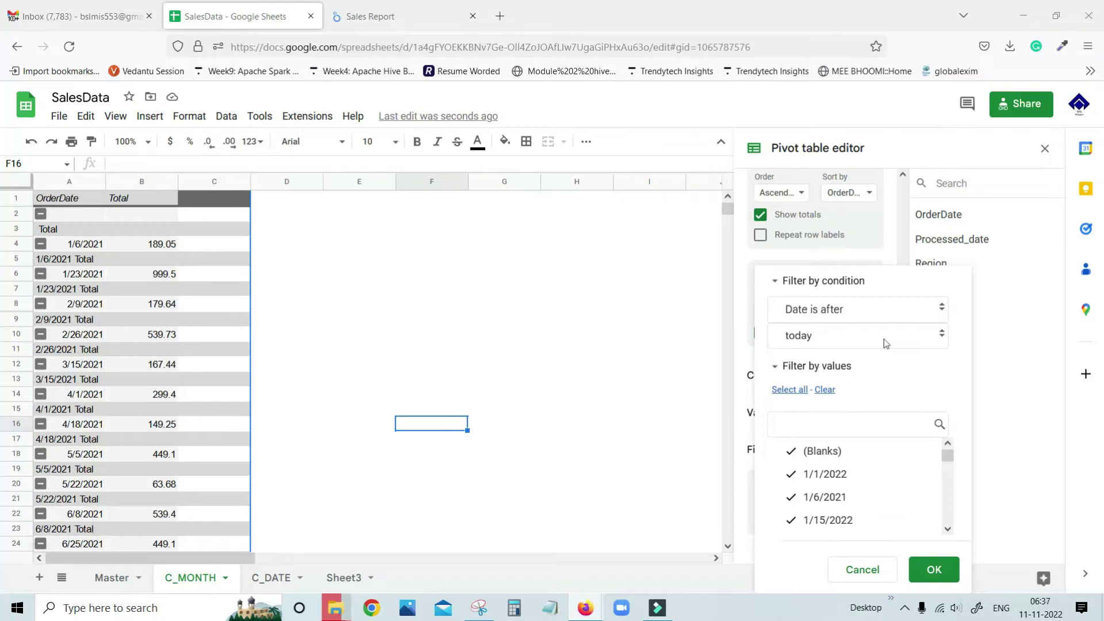
left_click(920, 337)
left_click(831, 416)
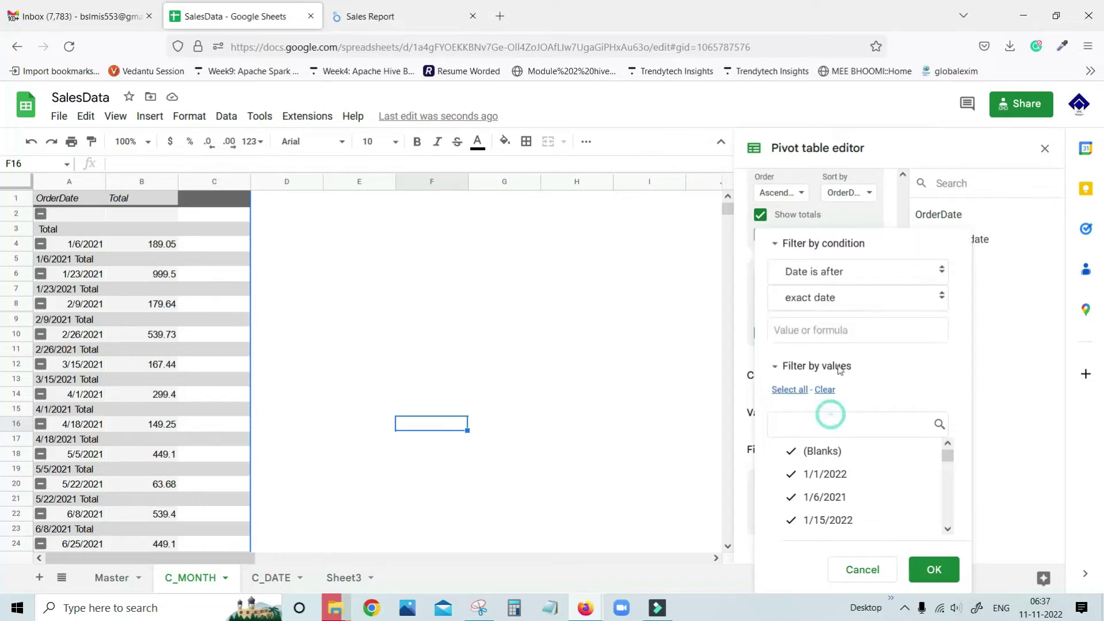
left_click(817, 329)
type("EOMONTH(TODAY(),-1)")
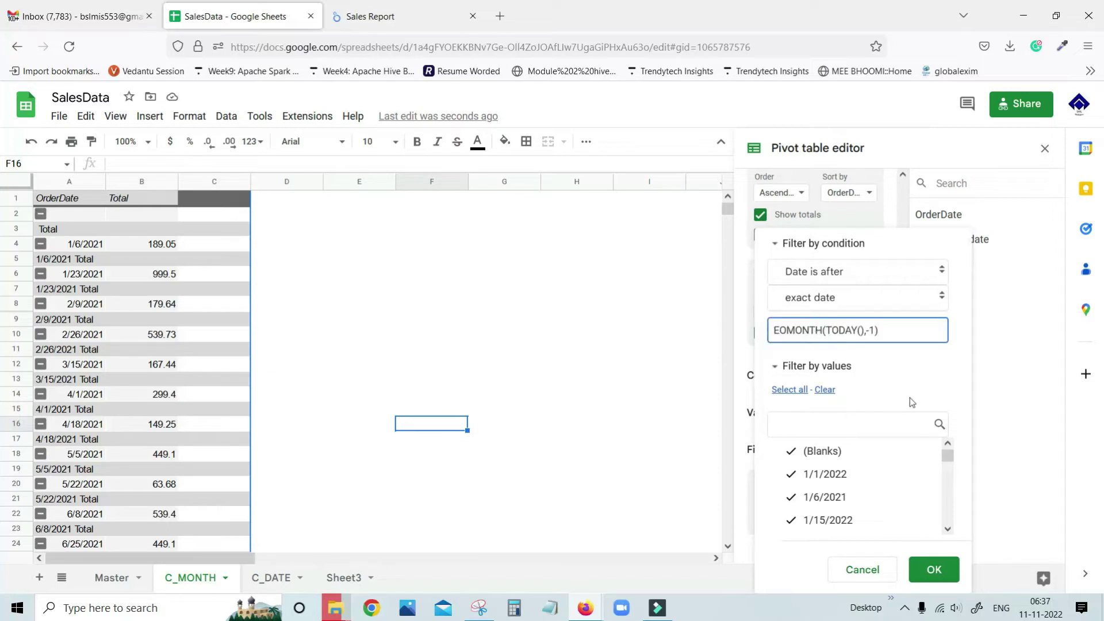
left_click(774, 332)
type("=")
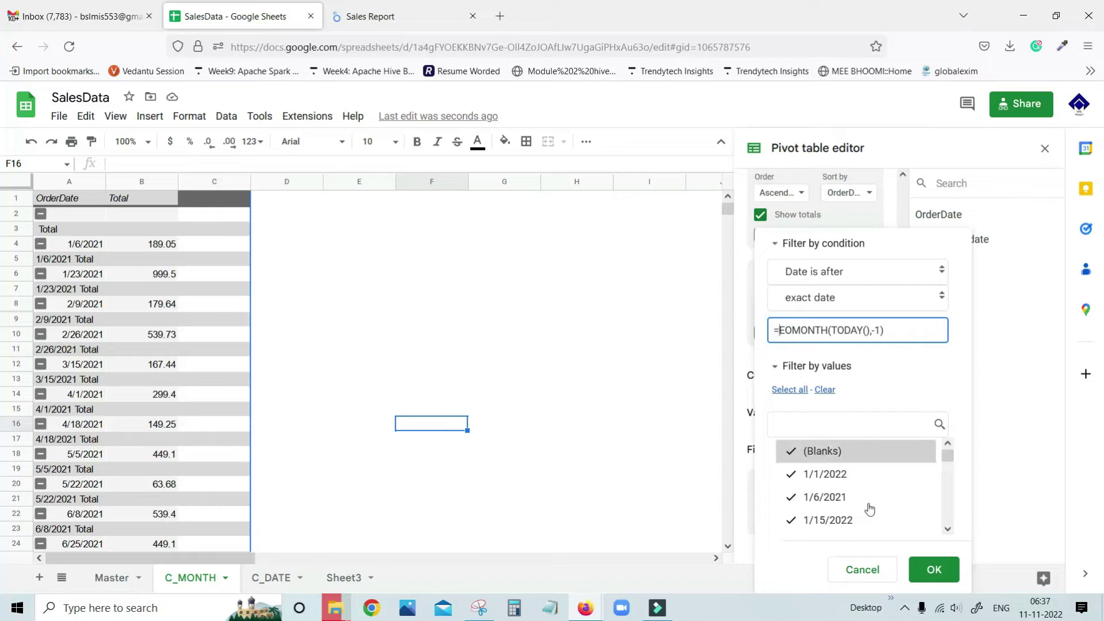
left_click(934, 569)
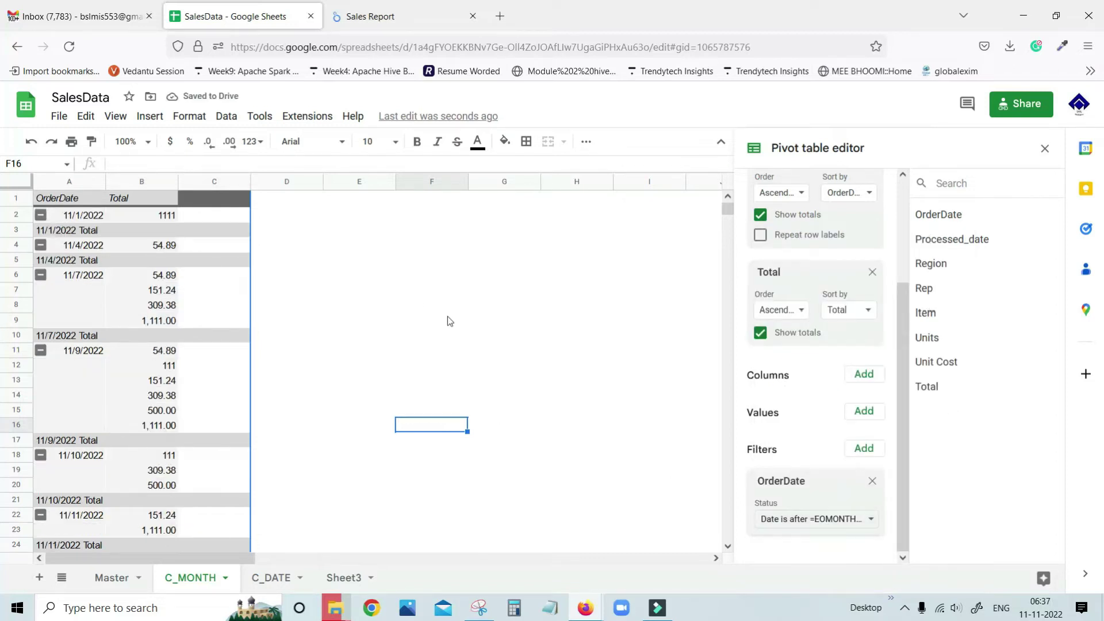
Step: Enter the formula =EOMONTH(TODAY(),-1) in cell F6 of the C_MONTH sheet to check the filter's cutoff date
scroll(436, 350, "down", 5)
scroll(410, 397, "up", 5)
left_click(427, 275)
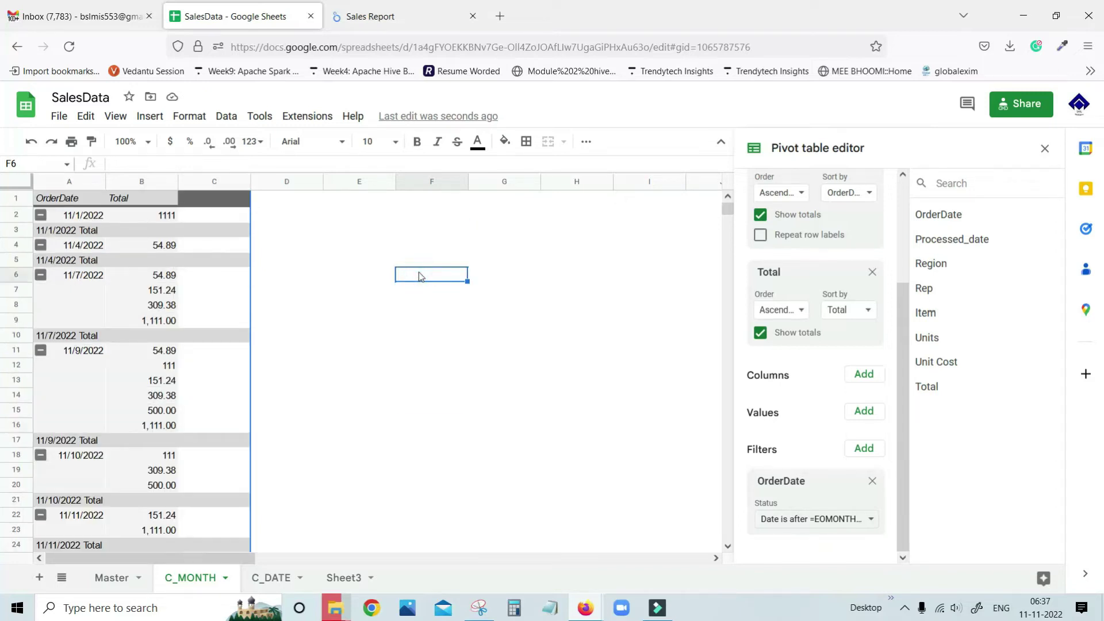
type("EOMONTH(TODAY(),-1)")
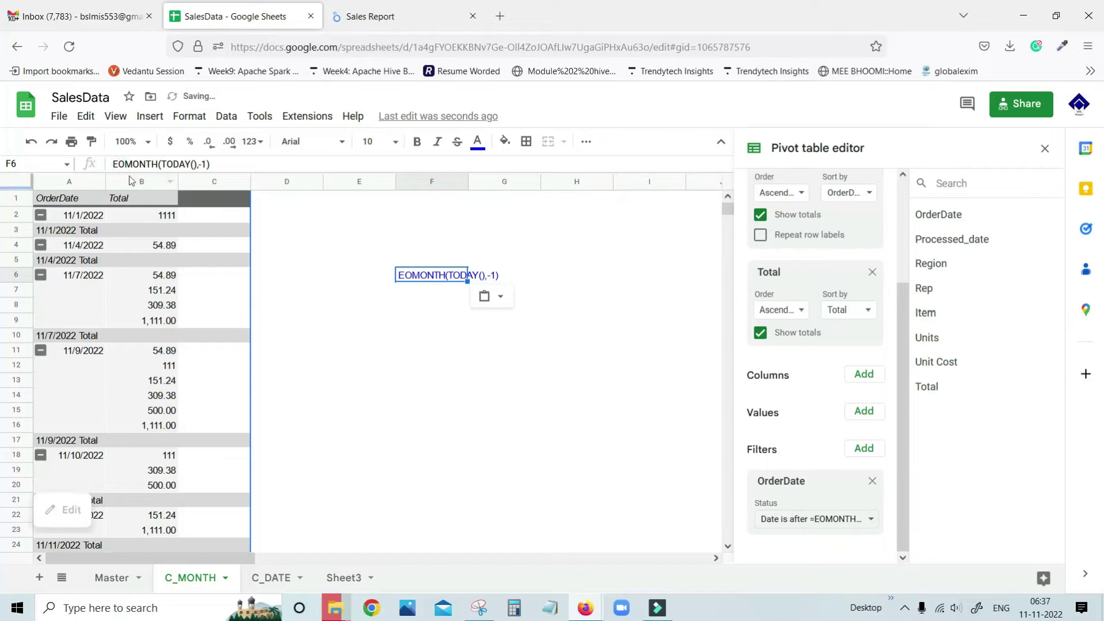
left_click(114, 164)
type("=")
key("Return")
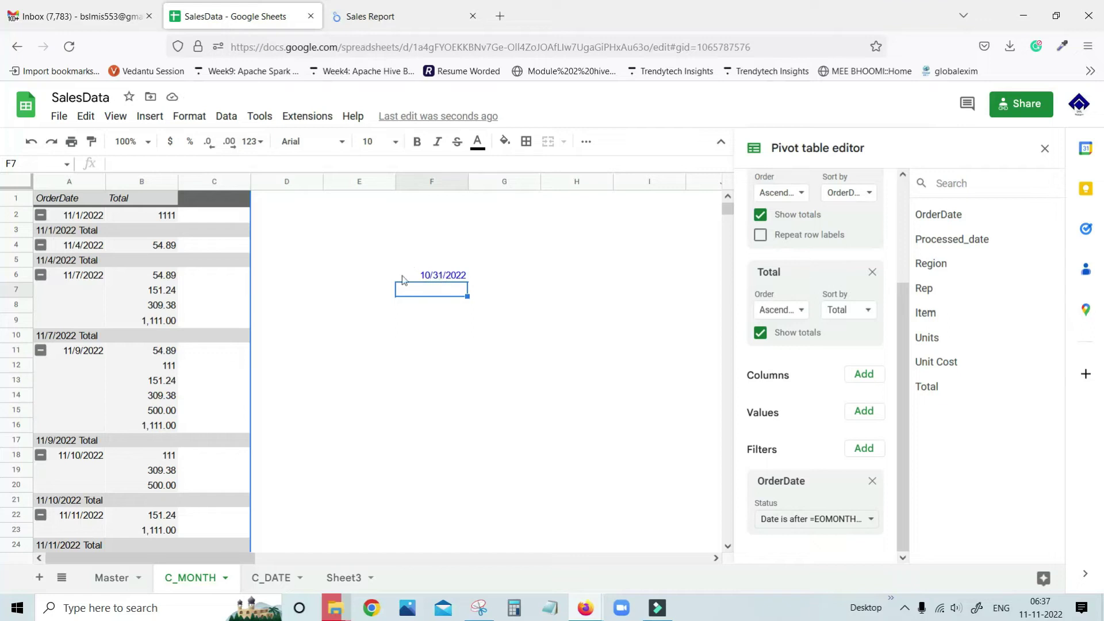
left_click(446, 276)
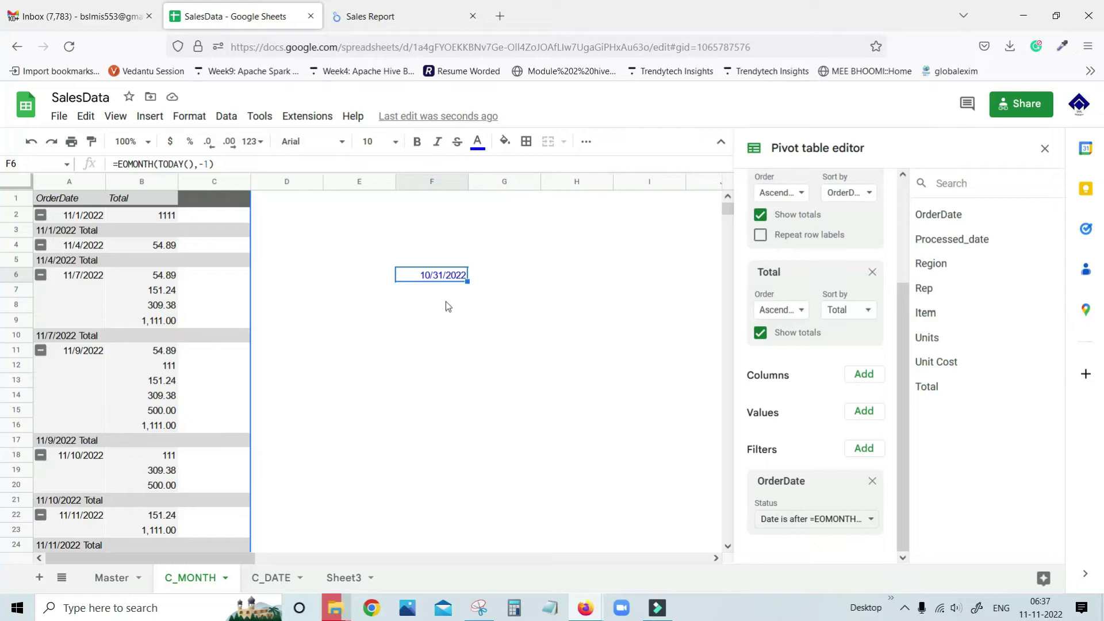
Step: Clear the check formula from cell F6 of the C_MONTH sheet
key("Delete")
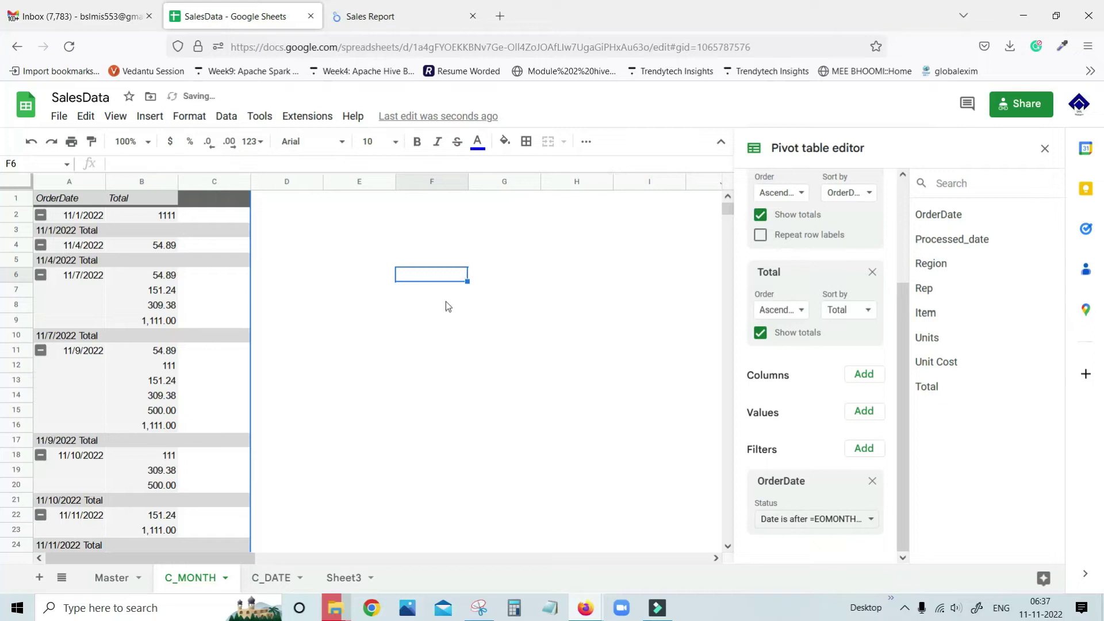
Step: Create a pivot table from the range Master!A1:H10000 on a new sheet
right_click(109, 578)
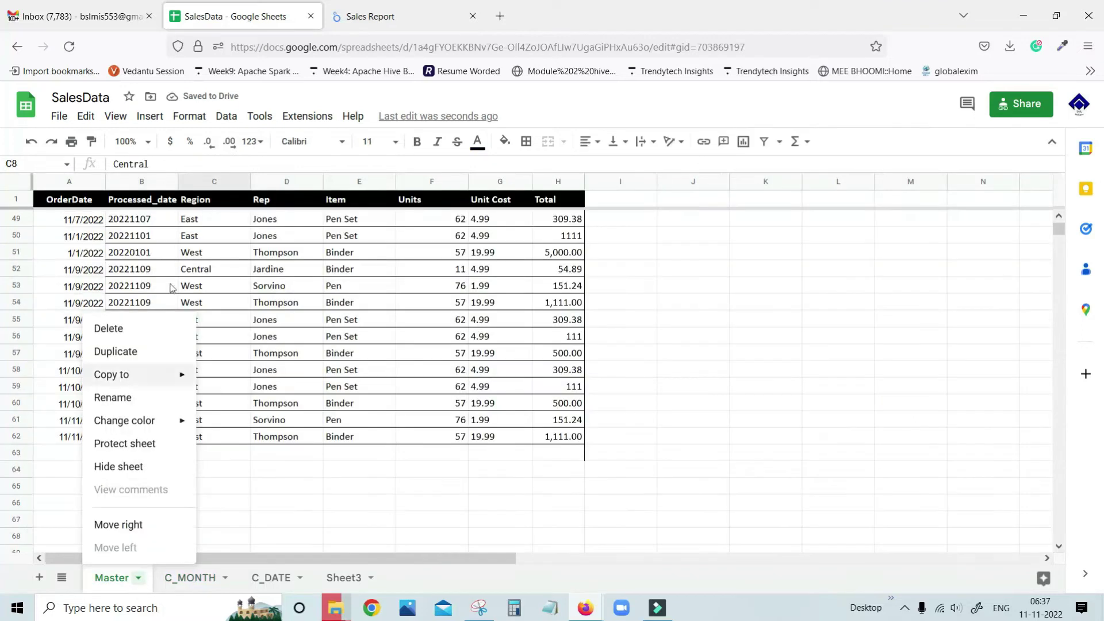
left_click(333, 438)
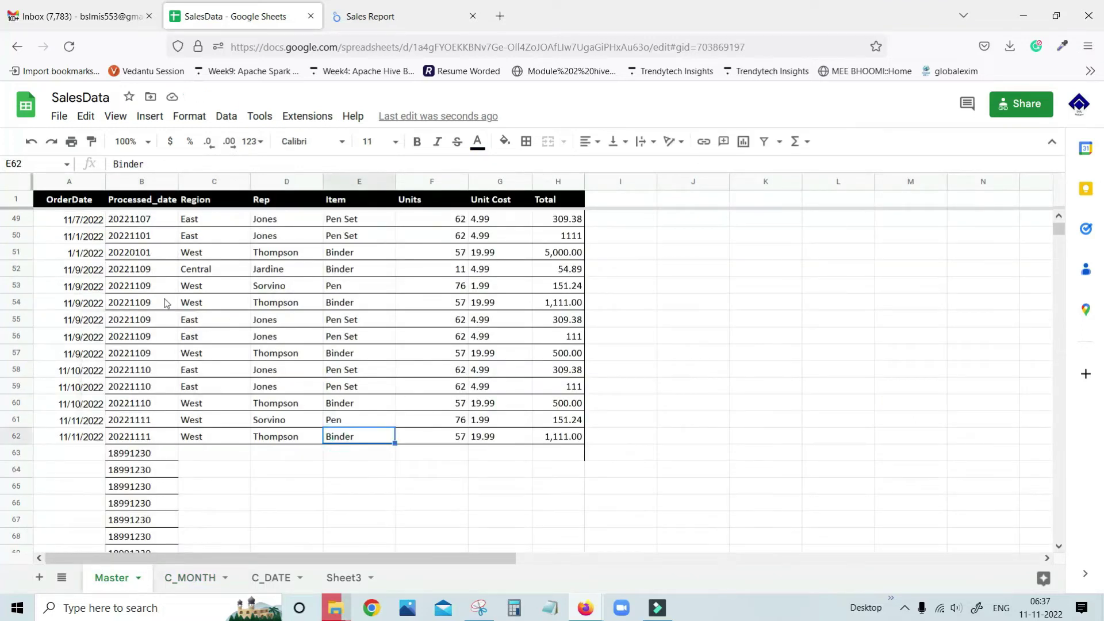
left_click(150, 116)
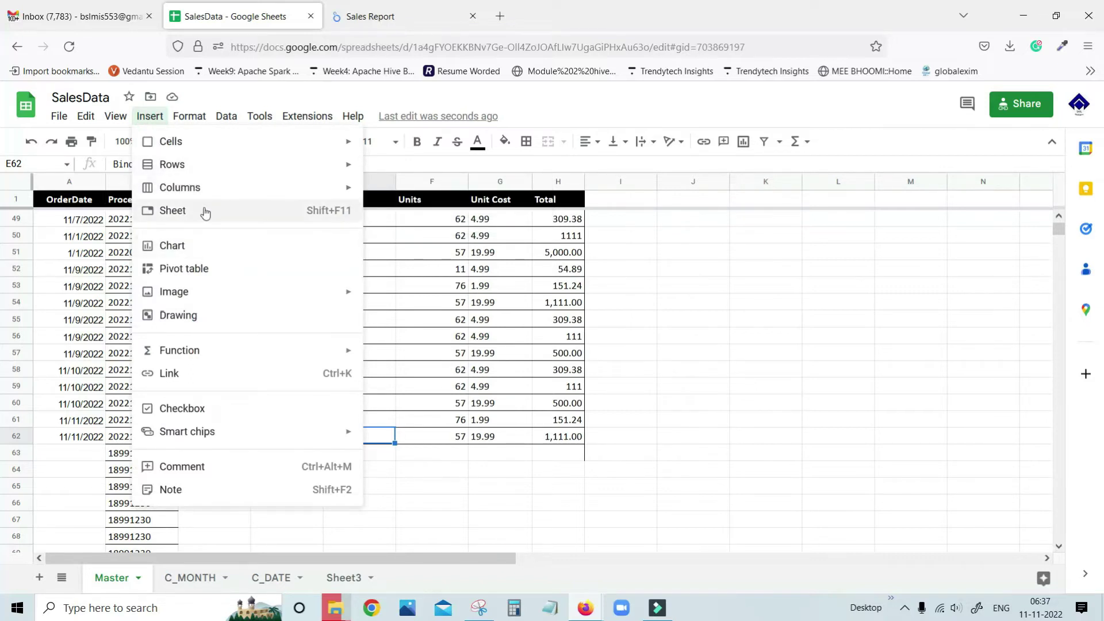
left_click(202, 272)
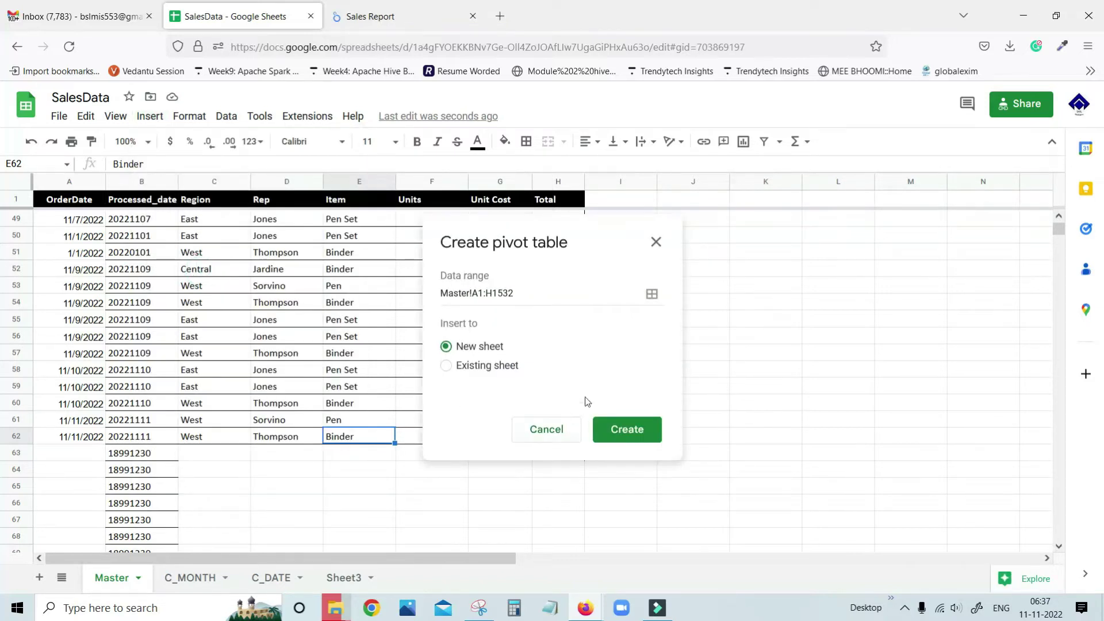
left_click_drag(526, 296, 499, 294)
type("0000")
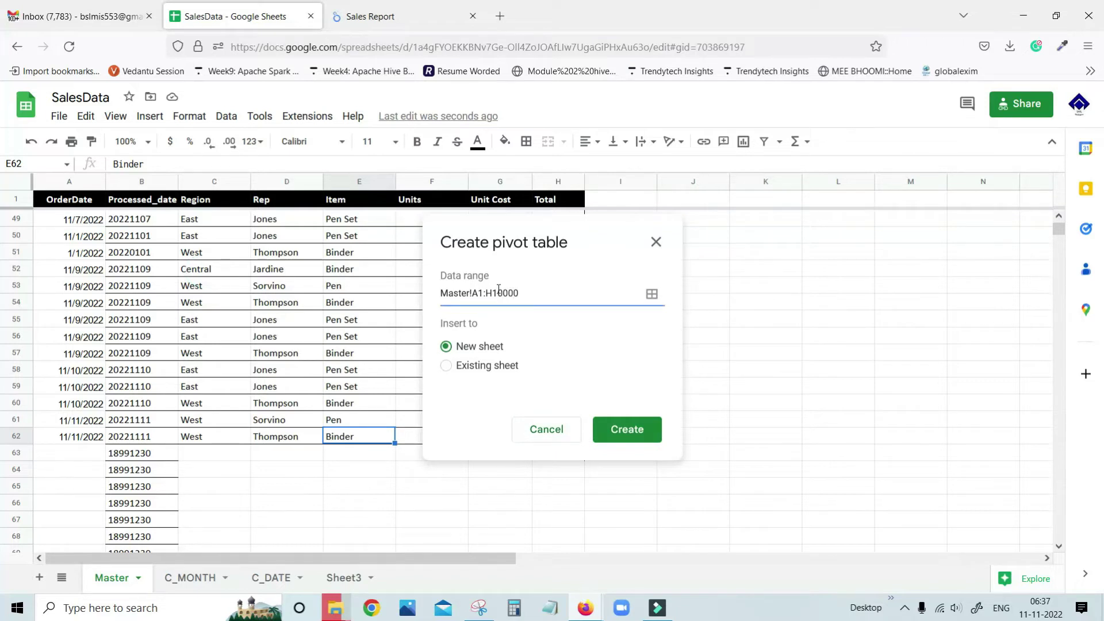
left_click(635, 435)
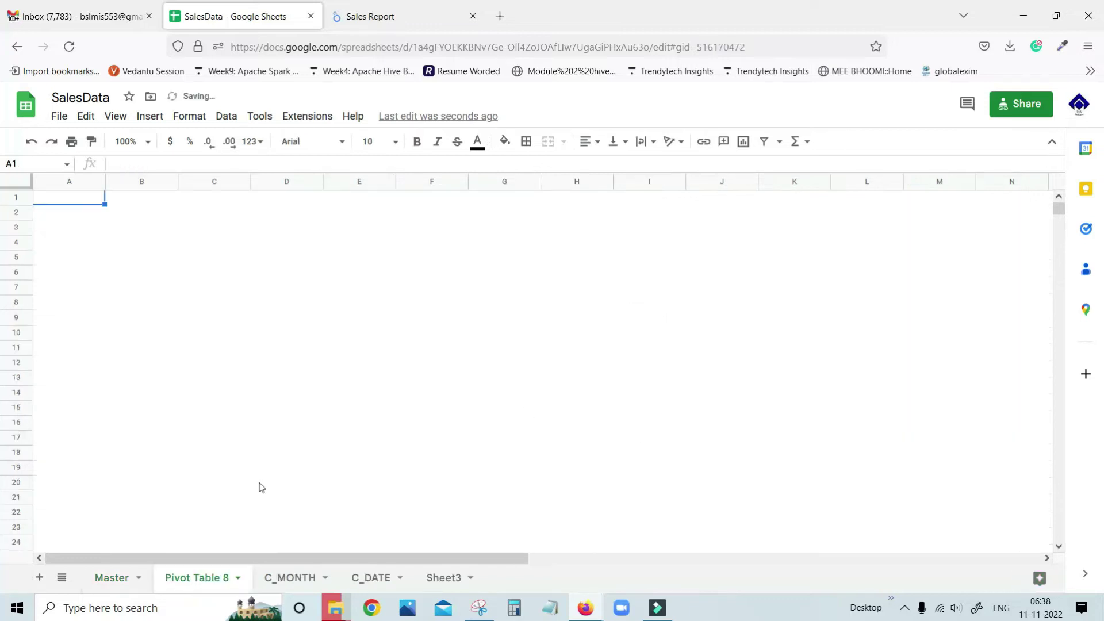
Step: Add OrderDate and Total as rows of the new pivot table and OrderDate as its filter
left_click_drag(939, 214, 782, 285)
left_click_drag(929, 385, 776, 380)
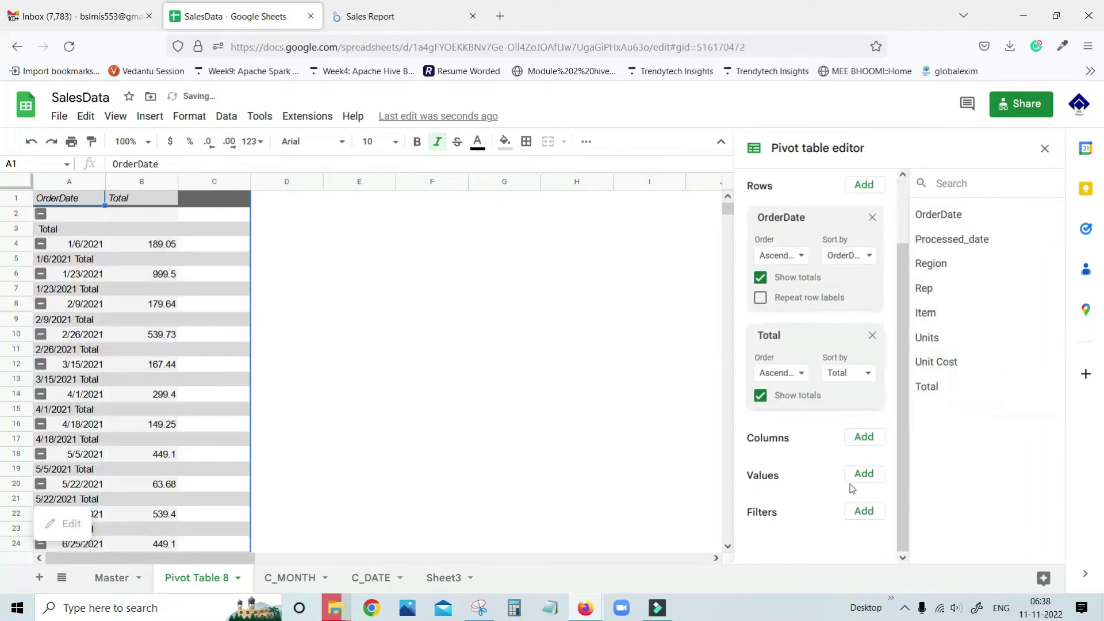
left_click(856, 515)
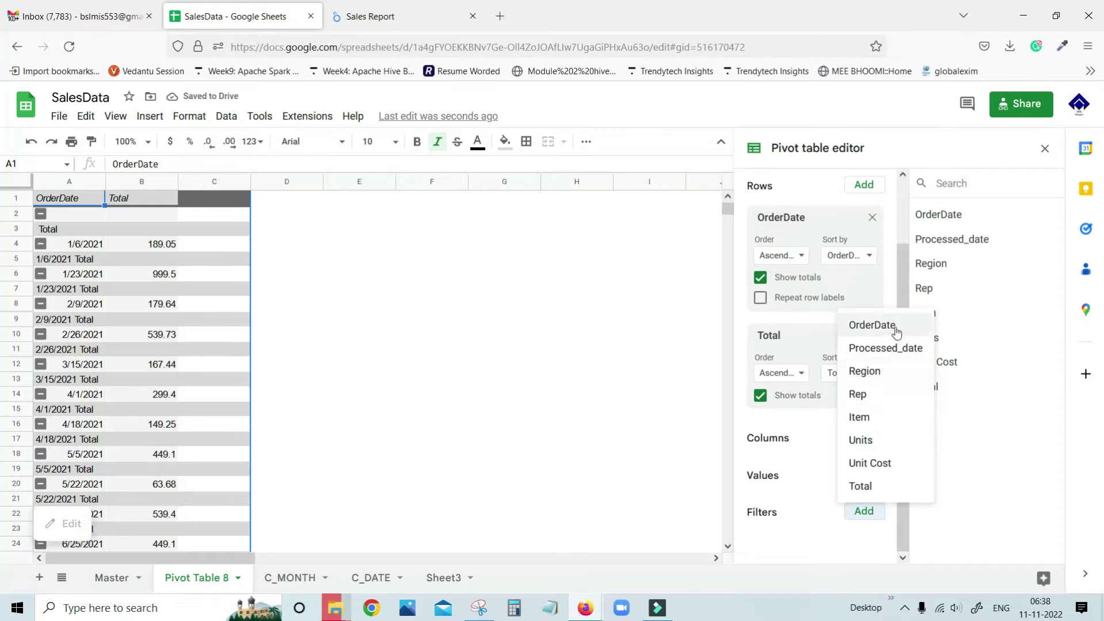
left_click(884, 326)
Step: Set the OrderDate filter condition to dates after the exact date =DATE(YEAR(TODAY()),1,1)-1
scroll(831, 491, "down", 1)
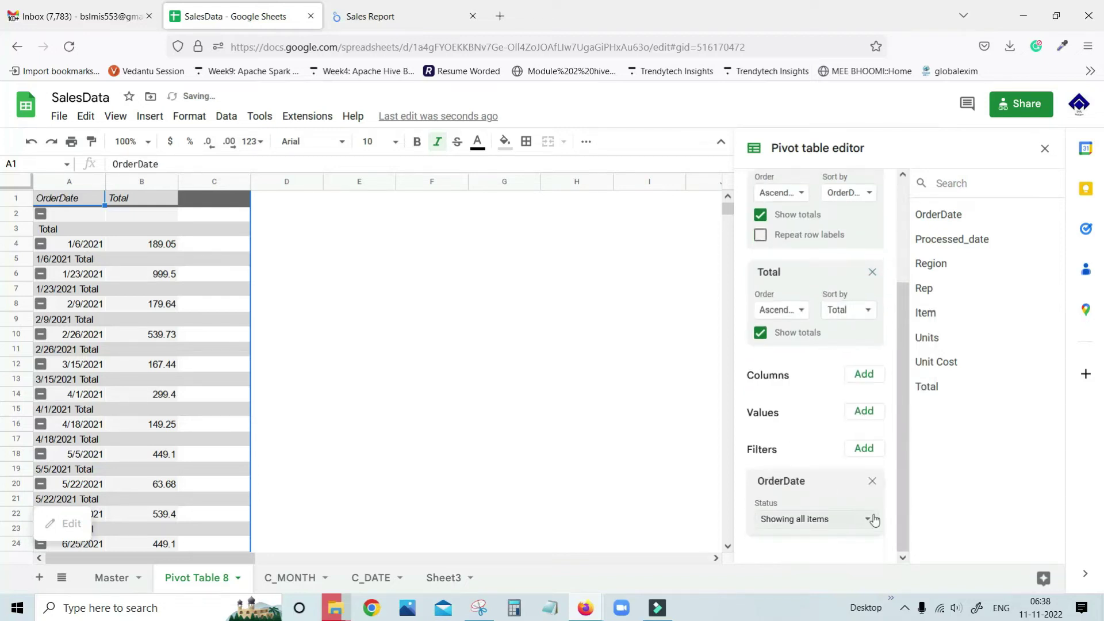
left_click(807, 520)
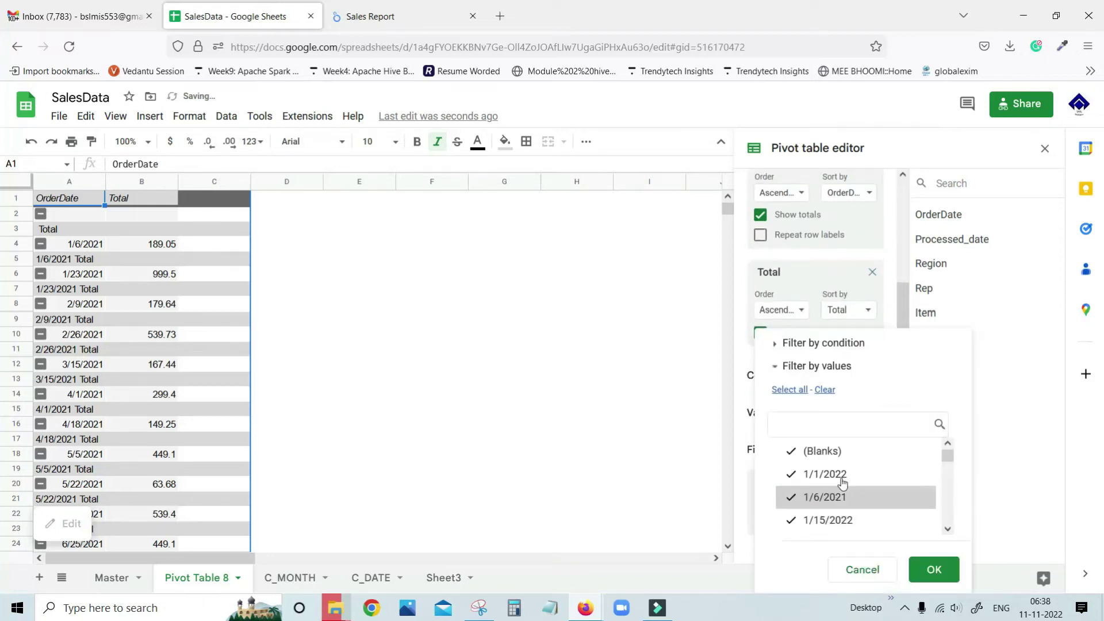
left_click(778, 346)
left_click(914, 334)
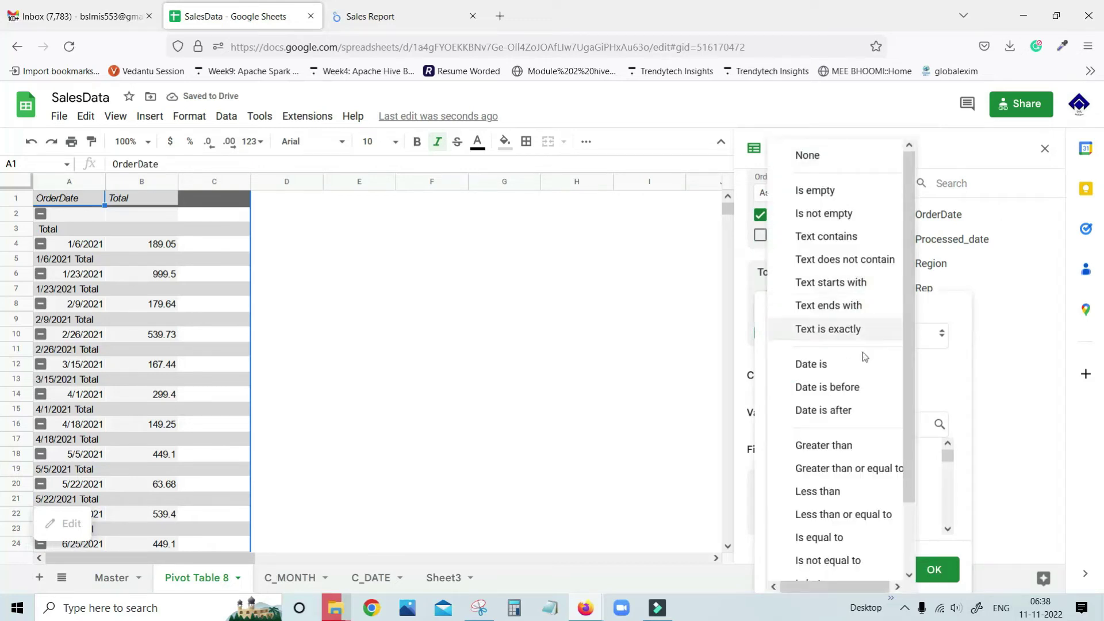
left_click(824, 410)
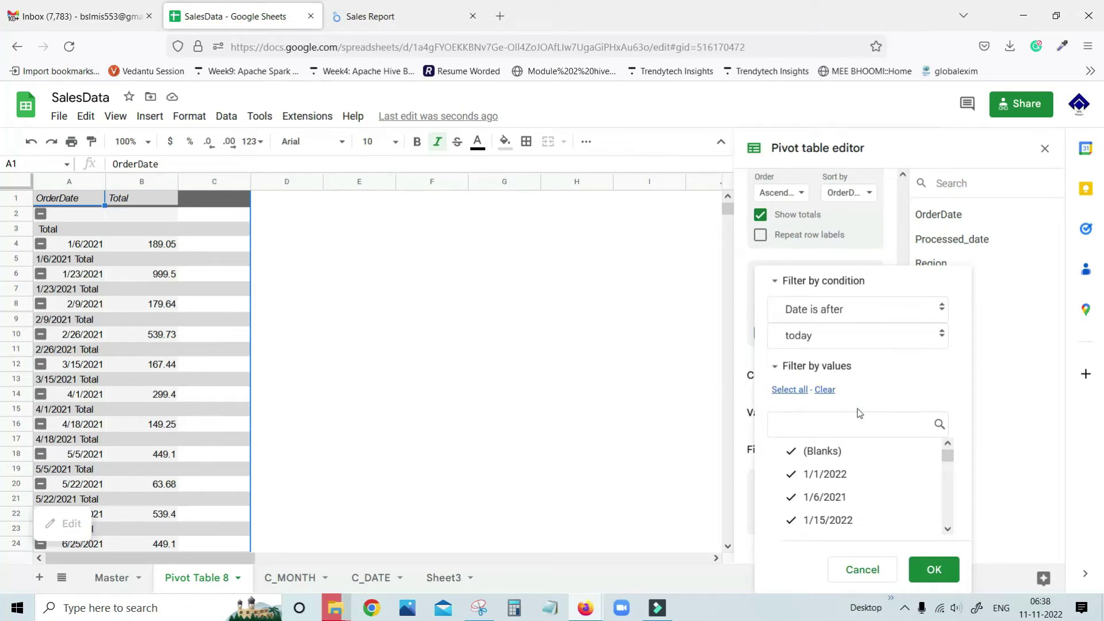
left_click(920, 342)
left_click(817, 423)
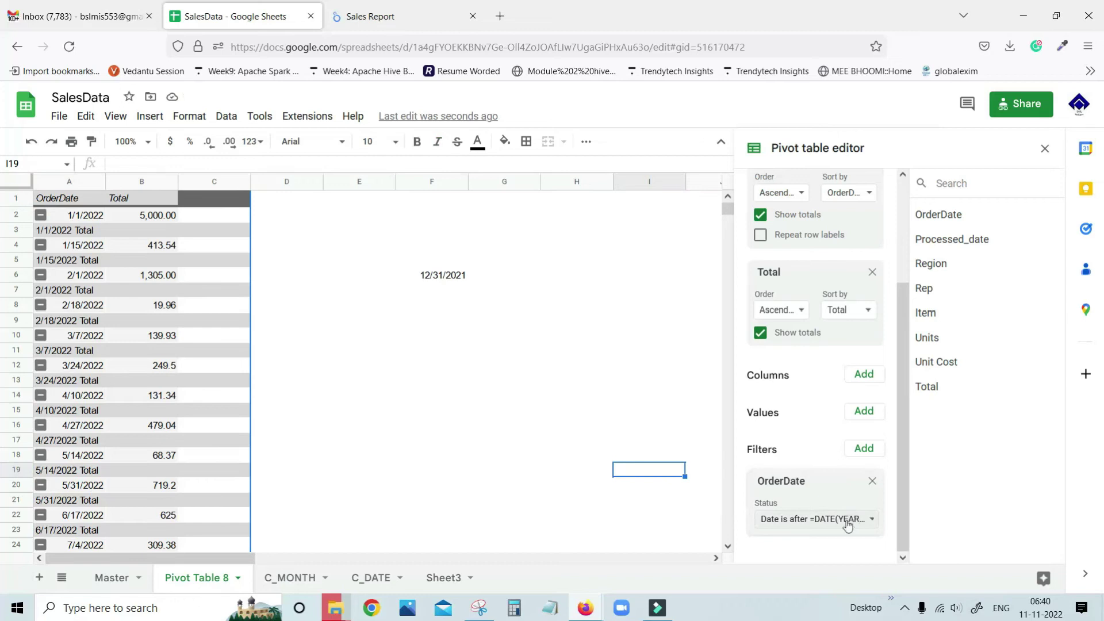
left_click(842, 519)
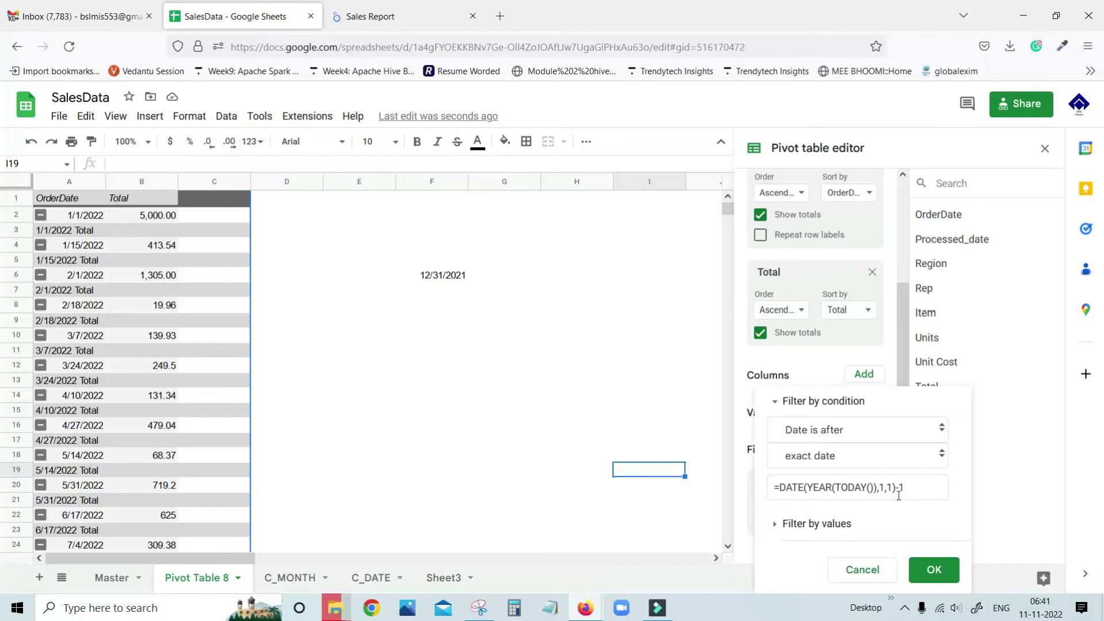
left_click(933, 570)
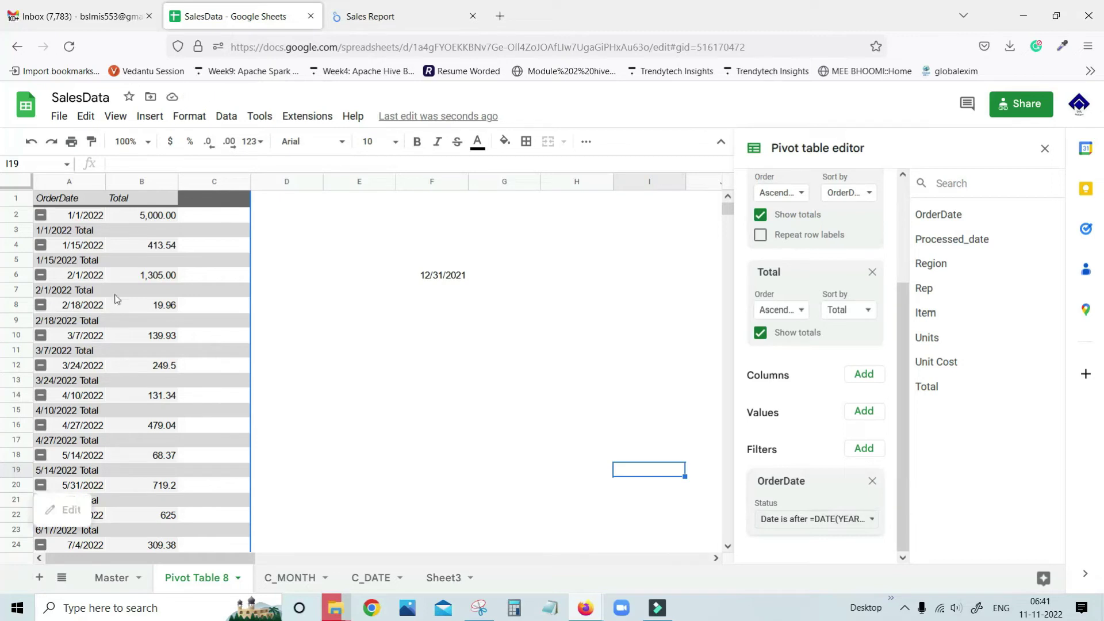
Step: Turn off the totals for both the Total and OrderDate rows of the pivot table
scroll(104, 245, "down", 20)
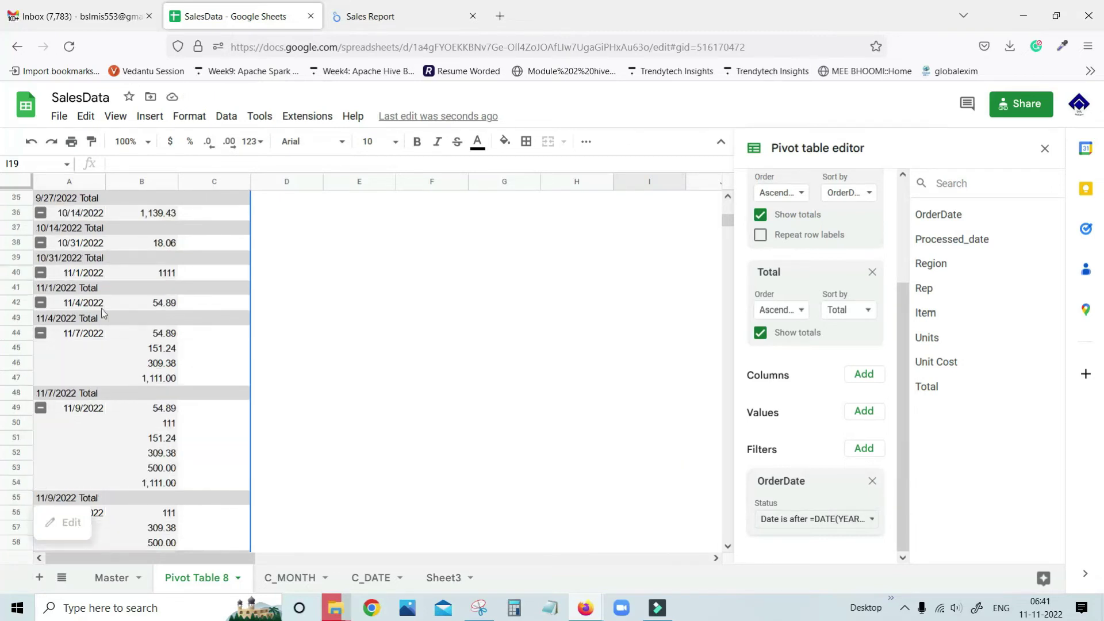
scroll(106, 336, "up", 8)
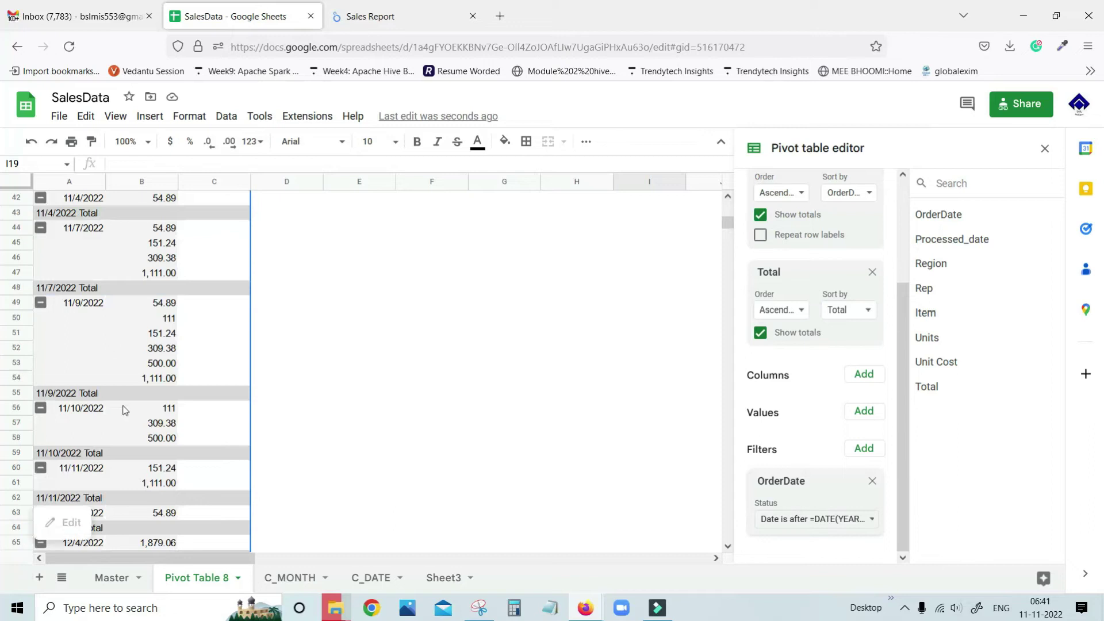
left_click(760, 333)
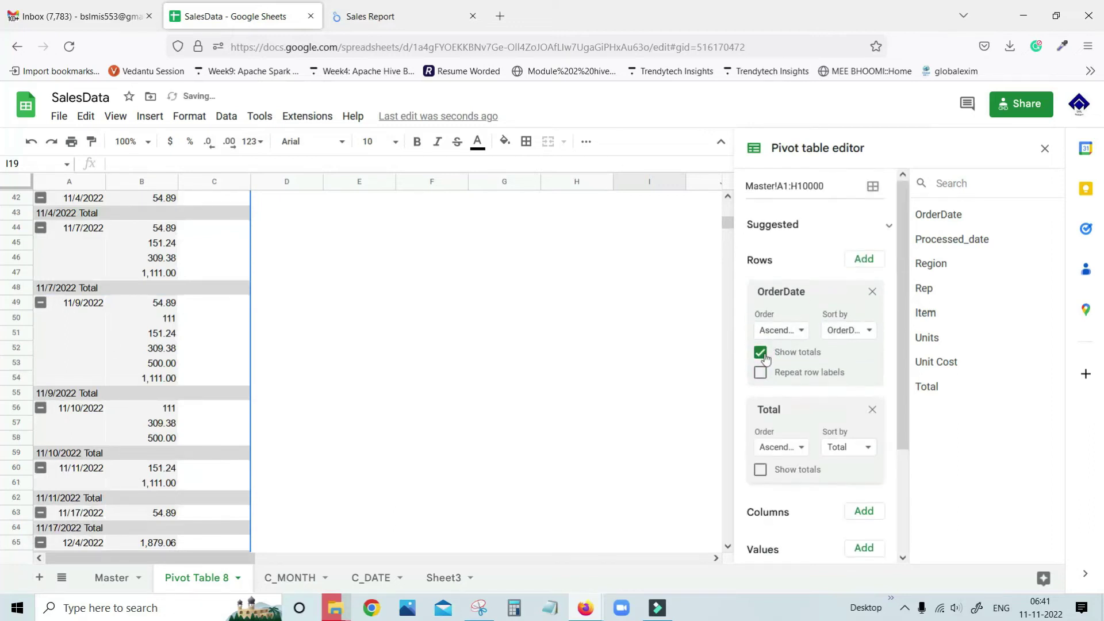
left_click(760, 352)
scroll(151, 351, "down", 7)
scroll(115, 346, "up", 7)
scroll(127, 356, "down", 11)
scroll(136, 368, "down", 9)
Step: Rename the new pivot table sheet as C_Year
right_click(207, 578)
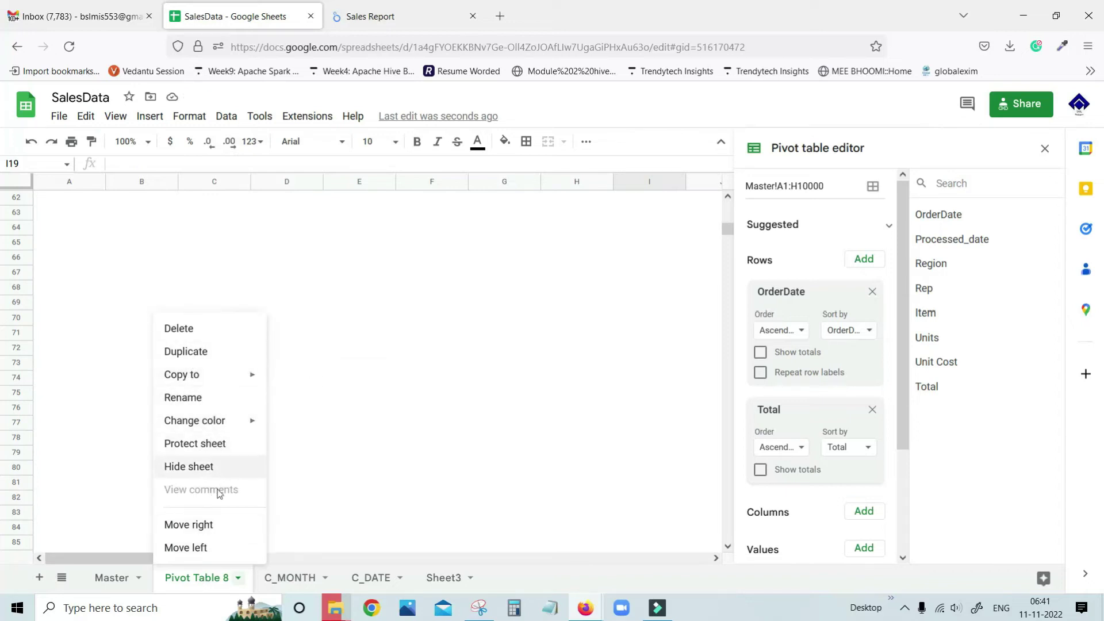
left_click(203, 396)
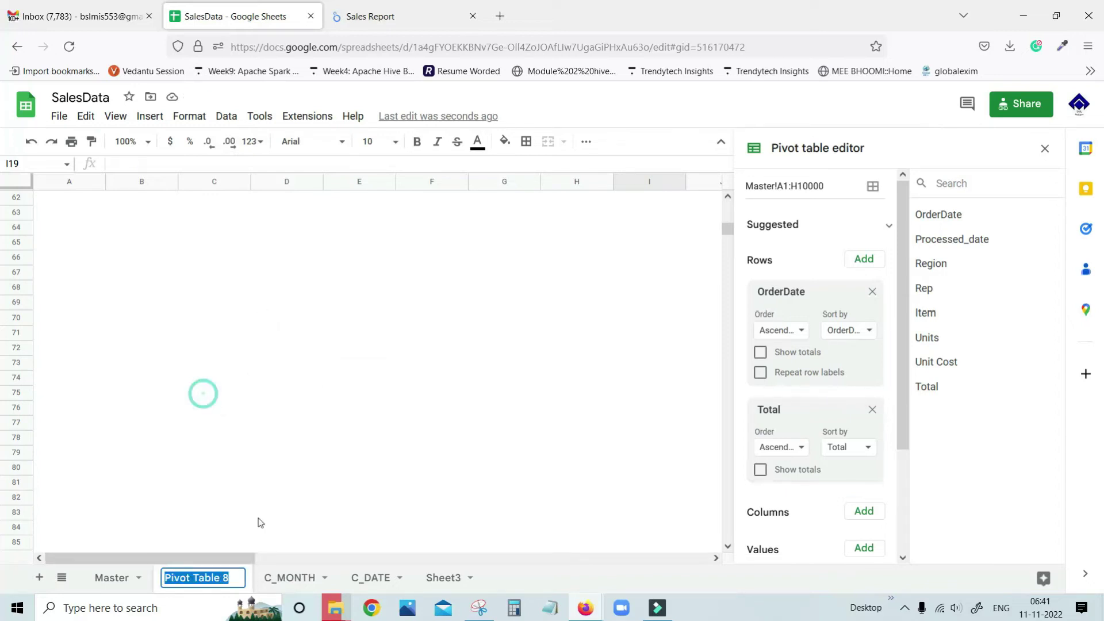
type("C-Year")
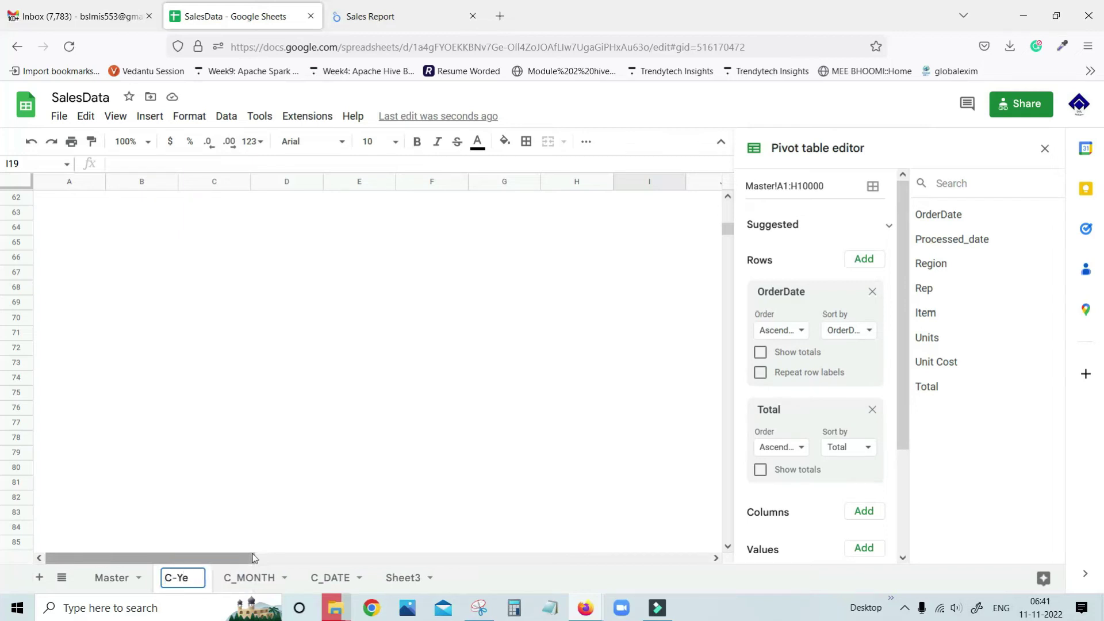
key("BackSpace")
key("BackSpace")
key("BackSpace")
key("BackSpace")
key("BackSpace")
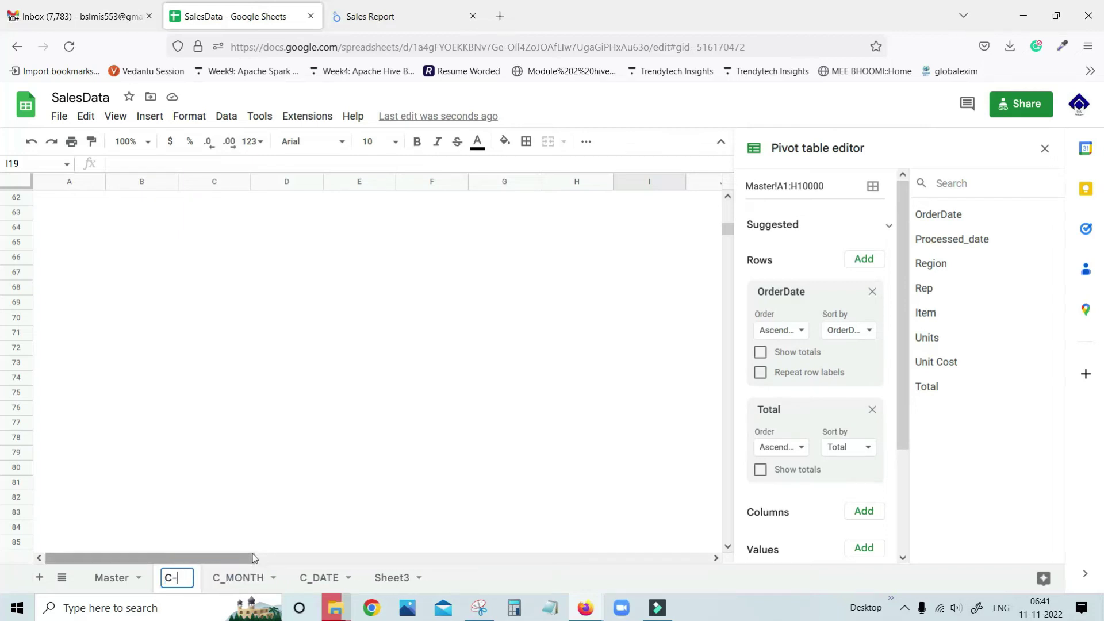
type("_Y")
key("BackSpace")
key("BackSpace")
type("_Year")
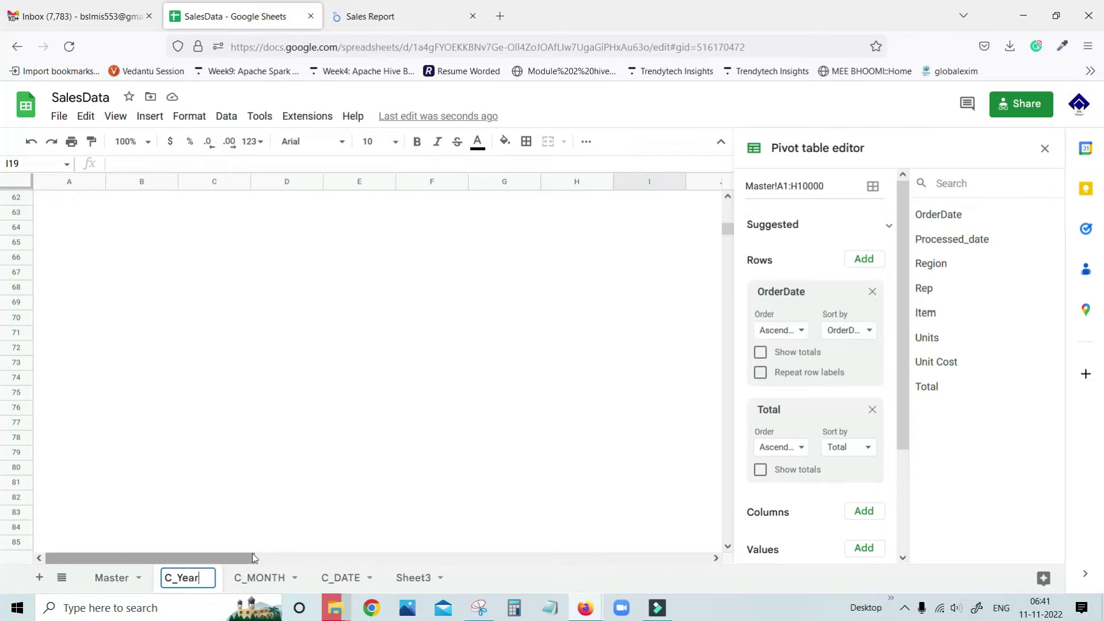
left_click(523, 398)
Step: Switch to the Sales Report in Looker Studio and add the C_DATE worksheet of the SalesData Google Sheet as a data source
key("ctrl+Tab")
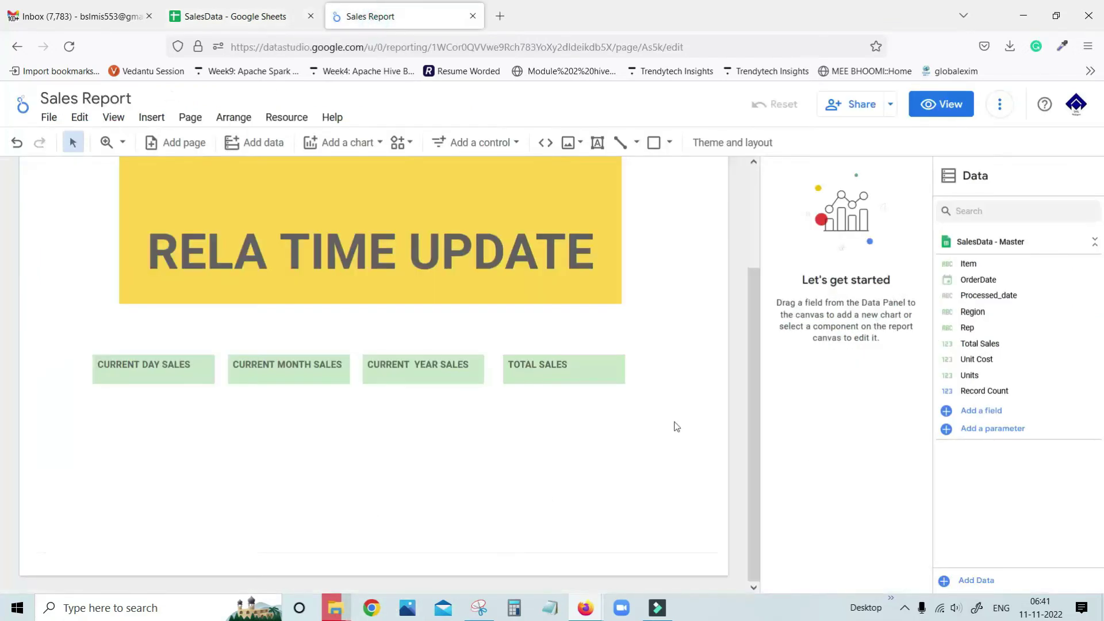
left_click(1055, 246)
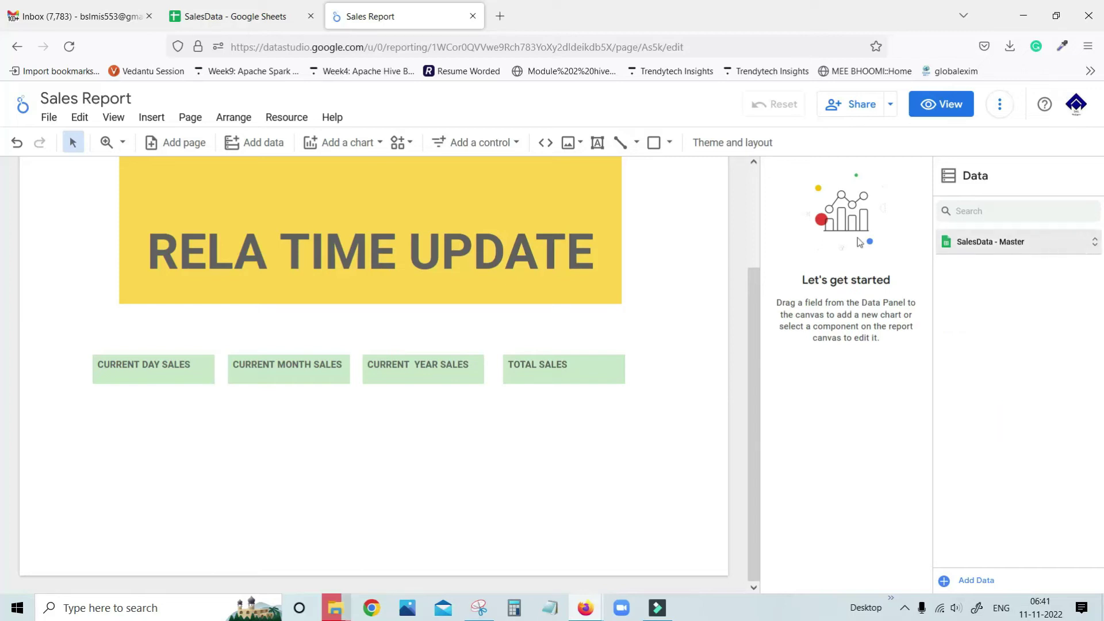
left_click(285, 117)
left_click(316, 144)
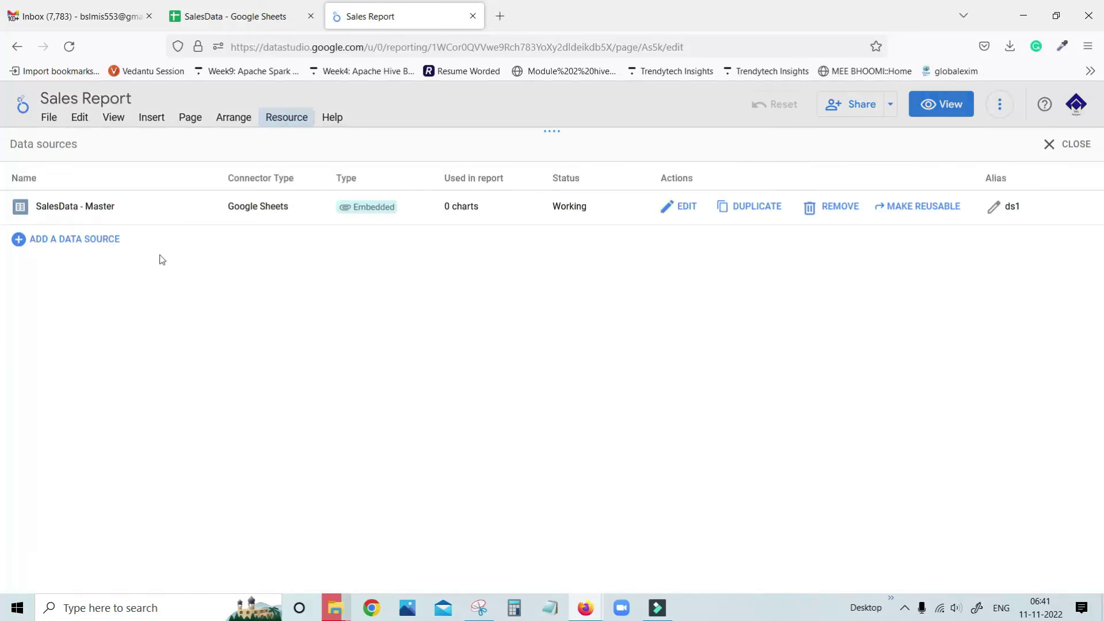
left_click(75, 240)
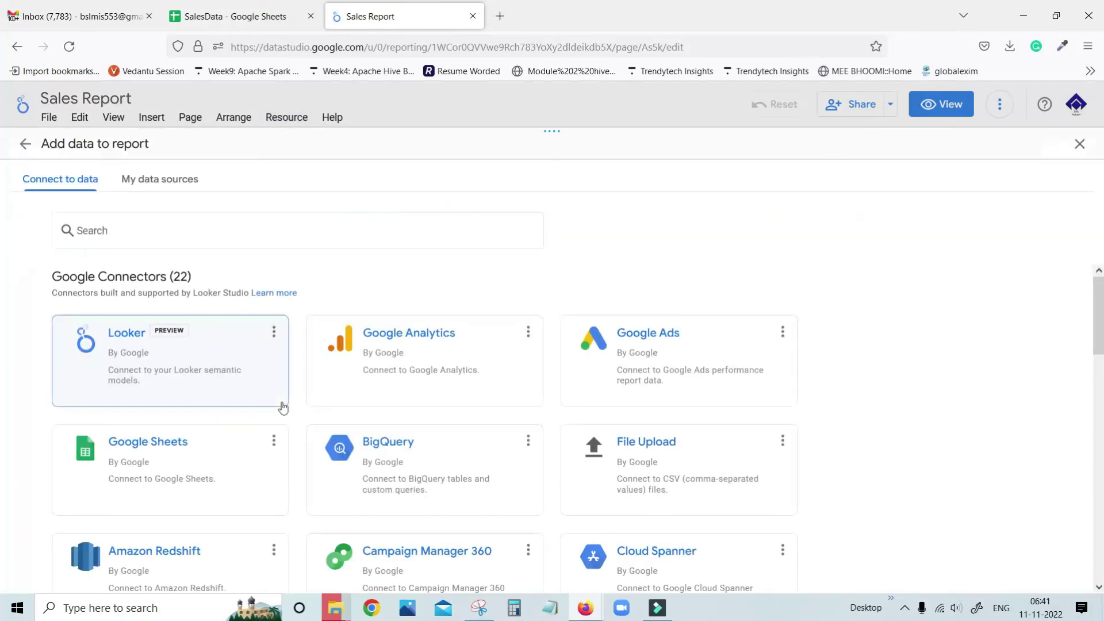
left_click(236, 490)
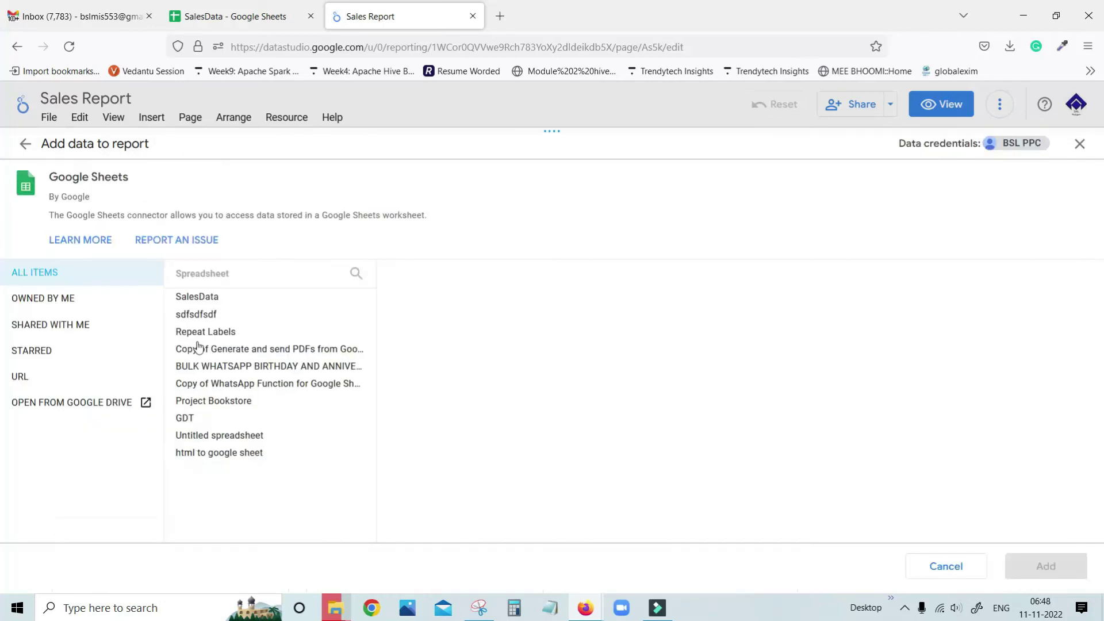
left_click(204, 297)
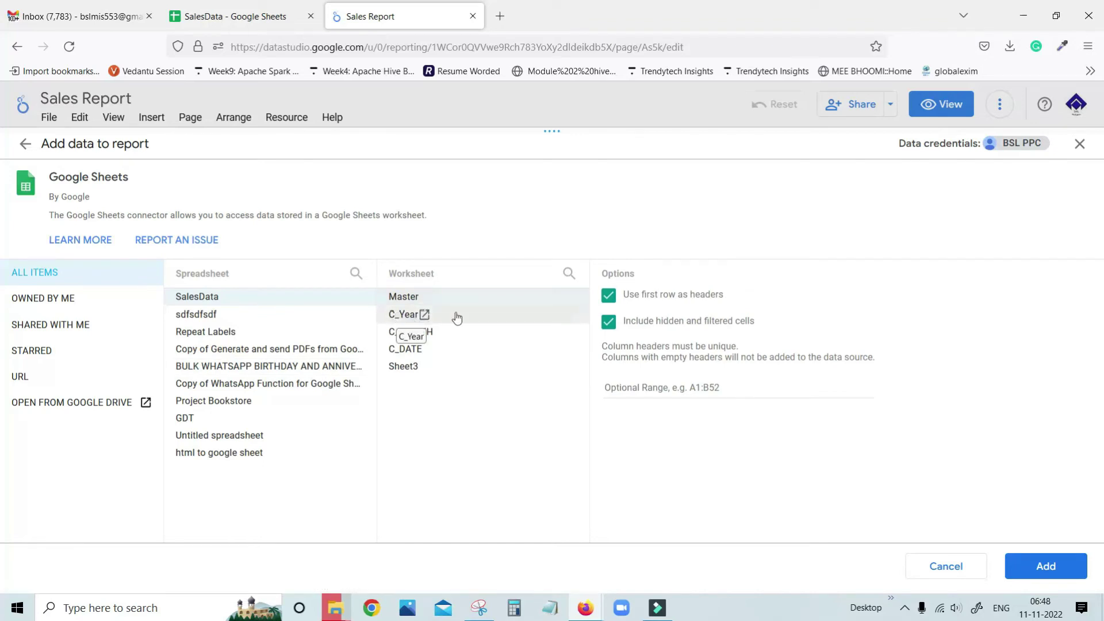
left_click(413, 351)
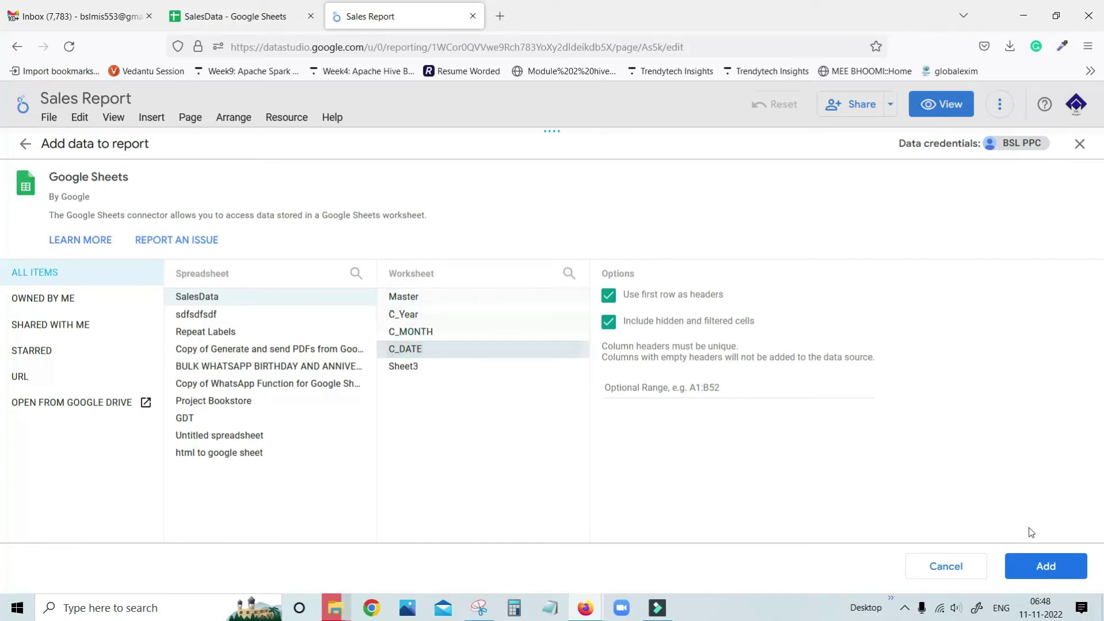
left_click(1041, 569)
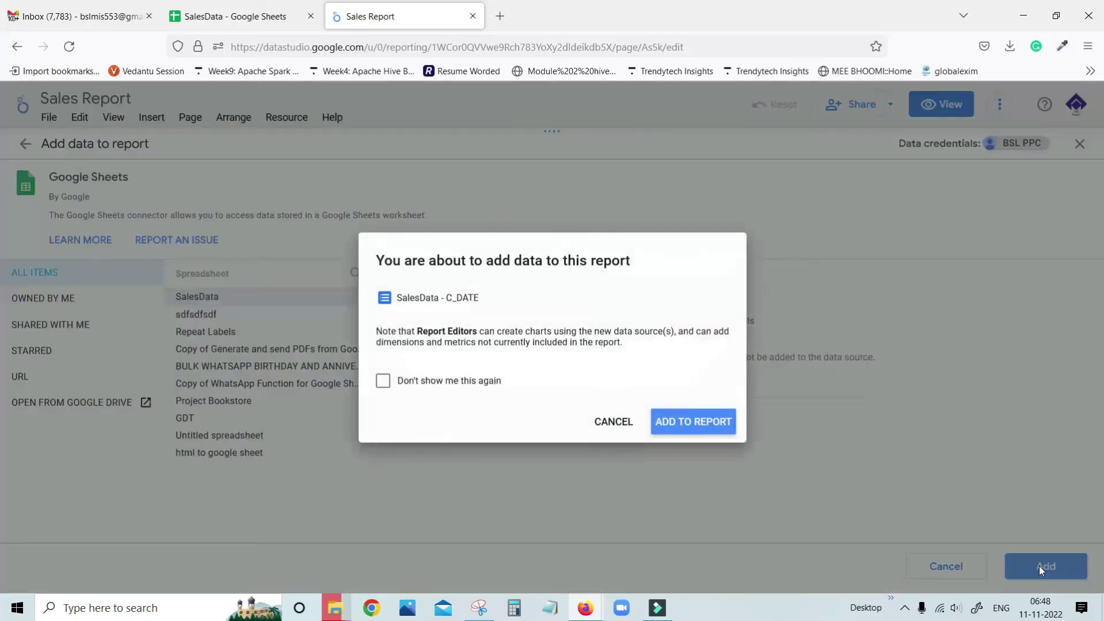
left_click(690, 426)
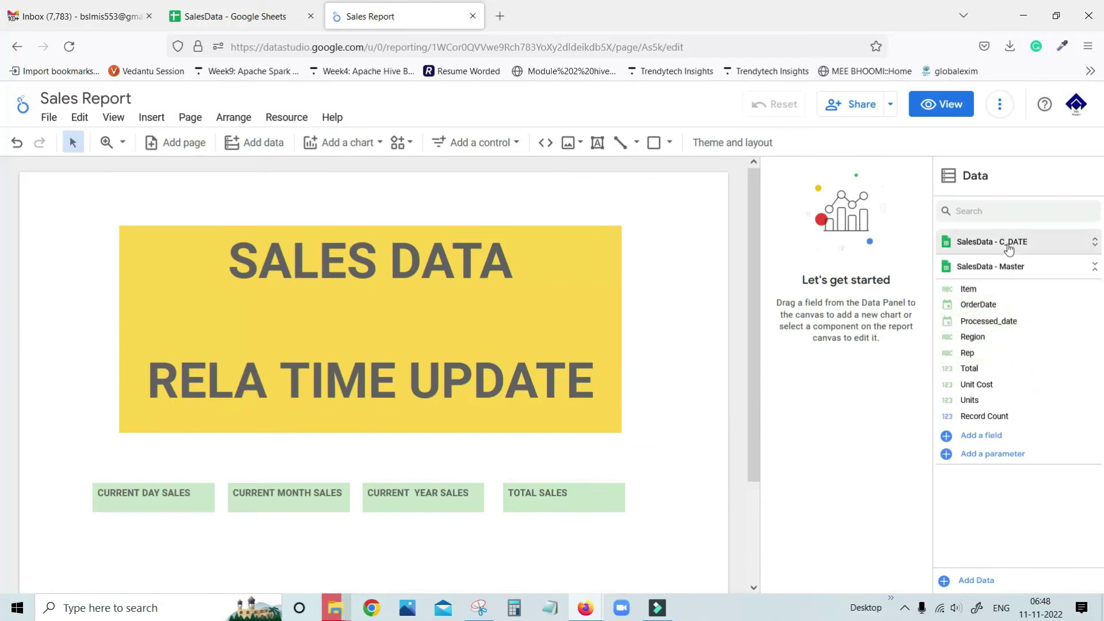
Step: Place a scorecard matching the label's width beneath CURRENT DAY SALES, with Total from SalesData - C_DATE as its metric
left_click(1008, 242)
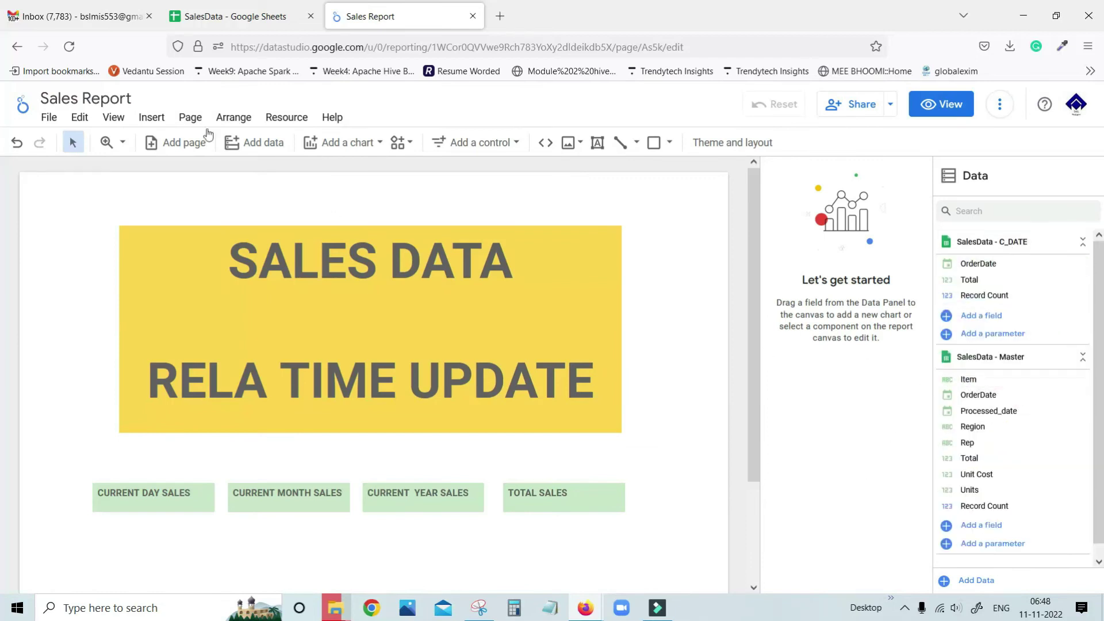
left_click(354, 144)
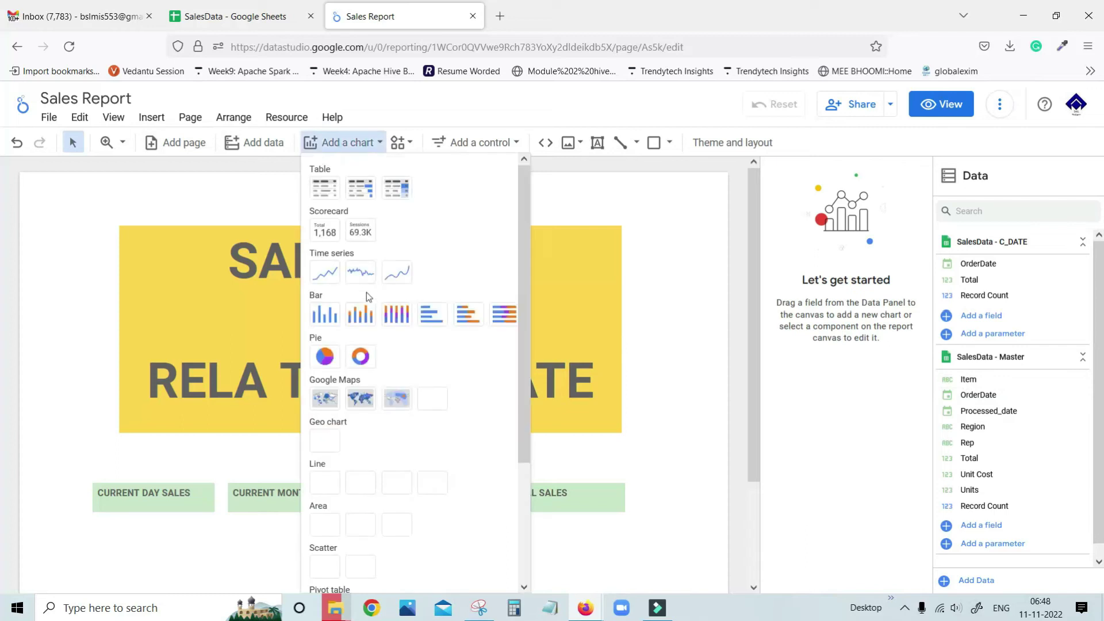
left_click(316, 232)
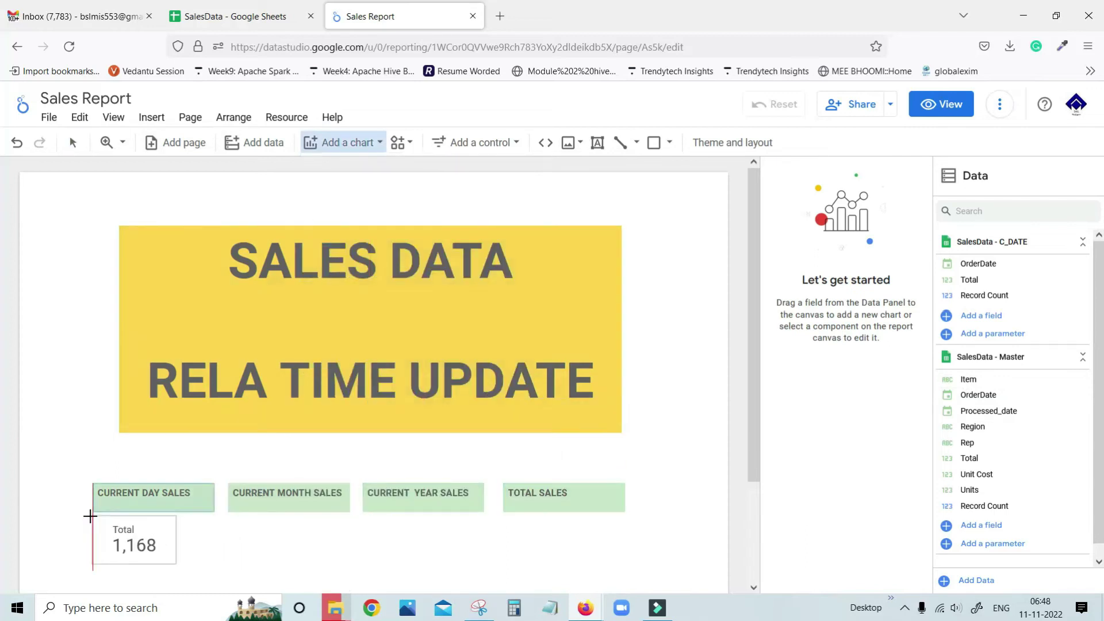
left_click_drag(94, 511, 216, 589)
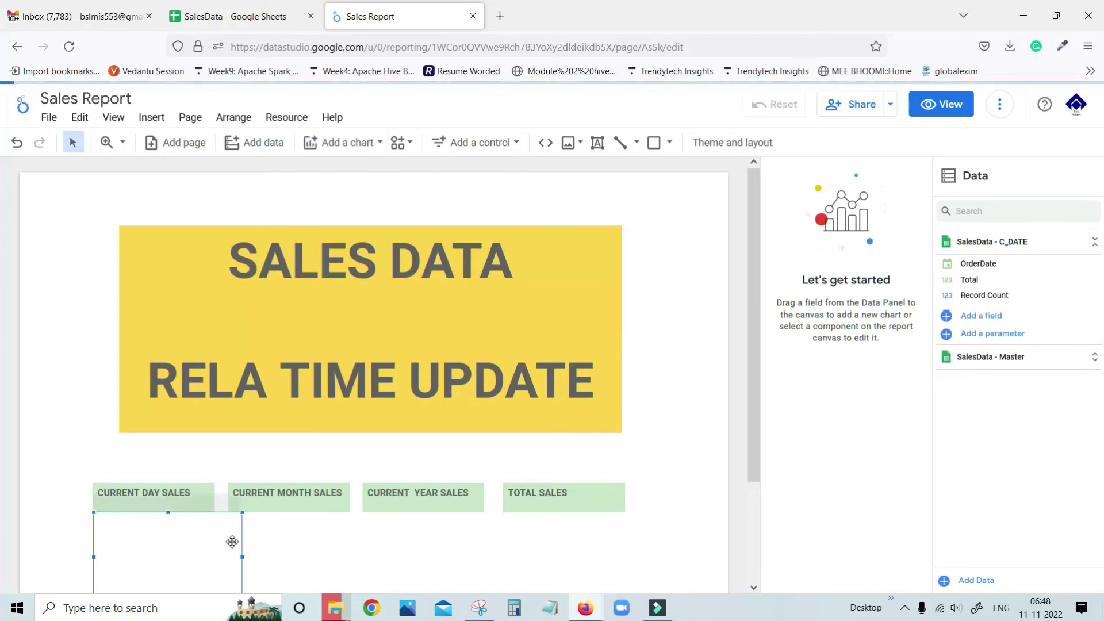
scroll(233, 518, "down", 2)
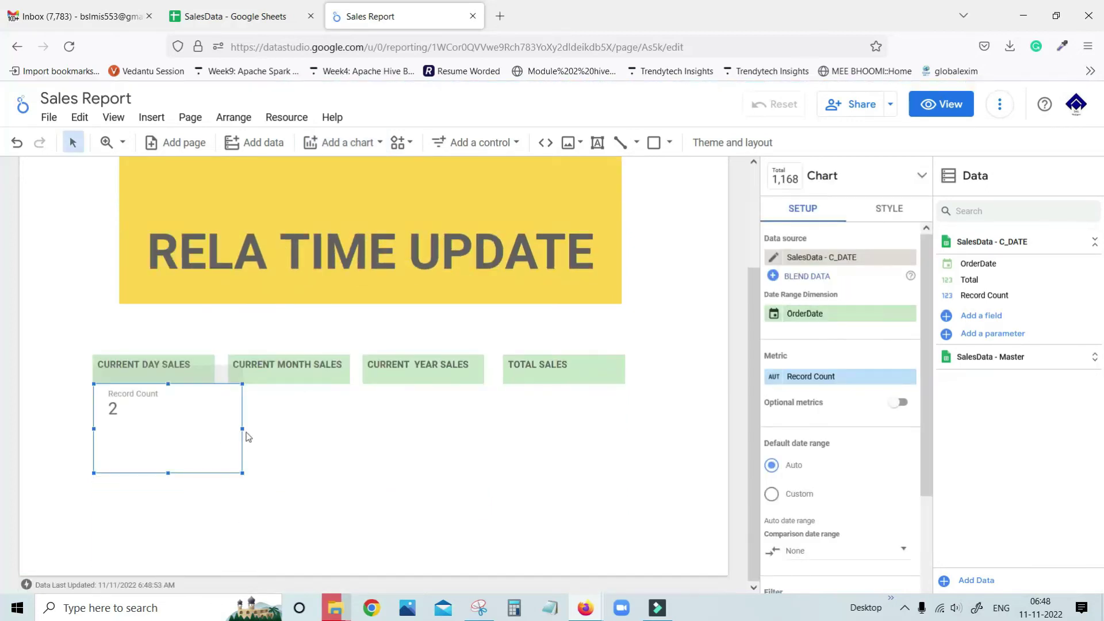
left_click_drag(241, 430, 216, 454)
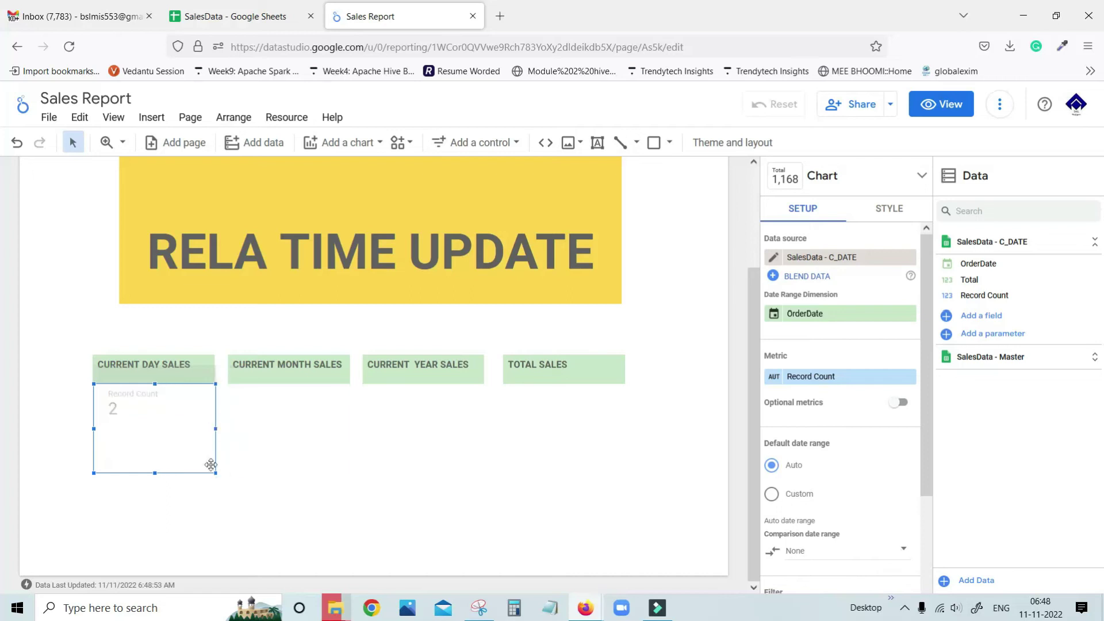
left_click_drag(154, 473, 154, 452)
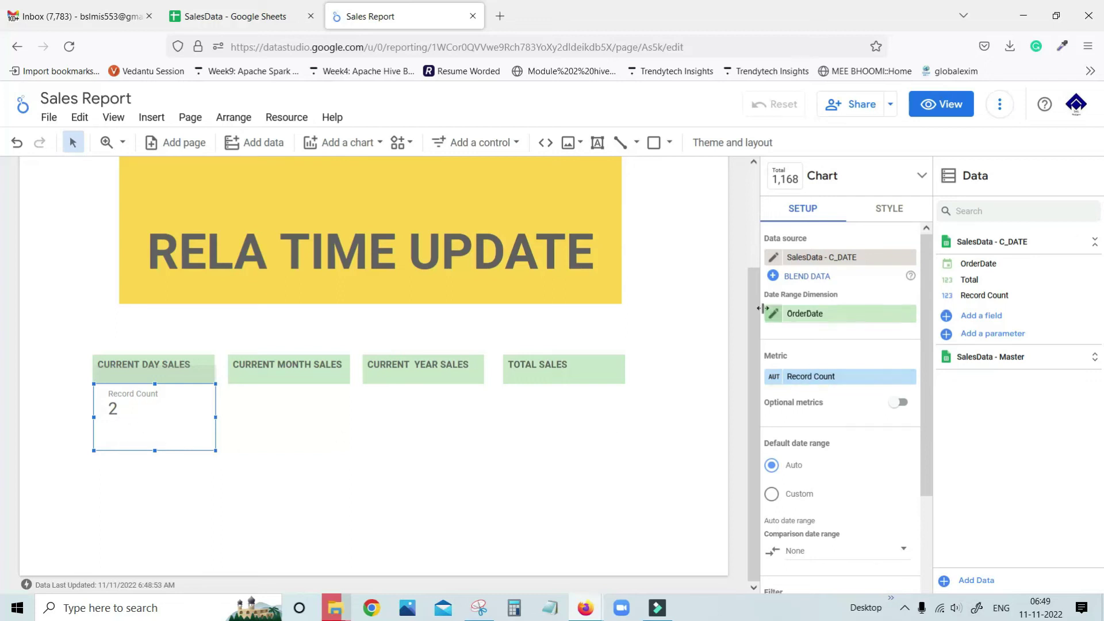
left_click_drag(944, 304, 837, 382)
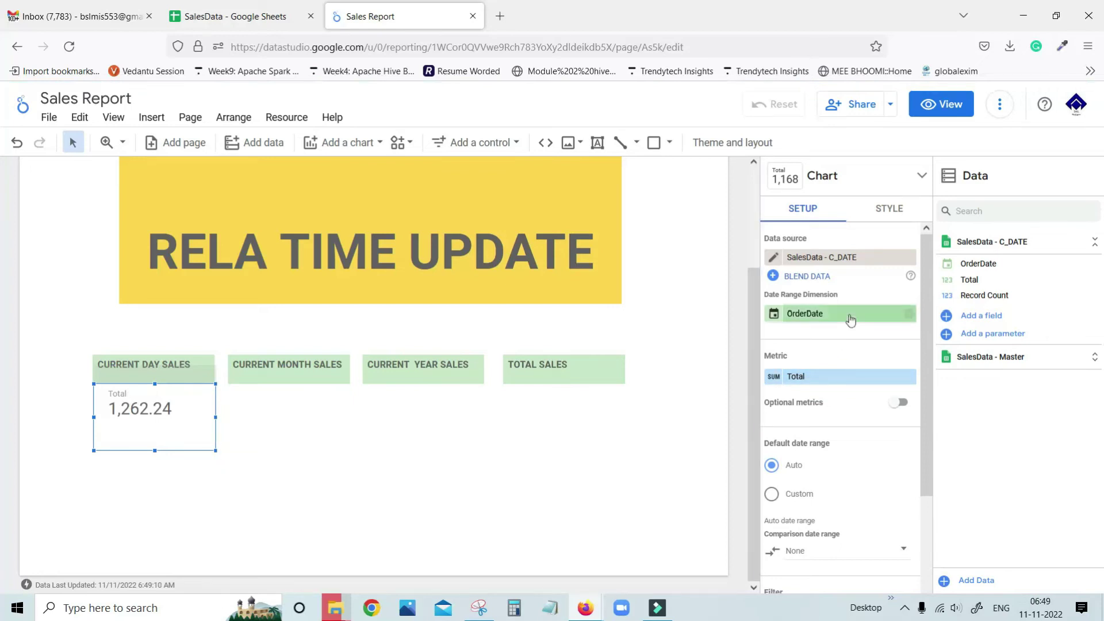
left_click(361, 461)
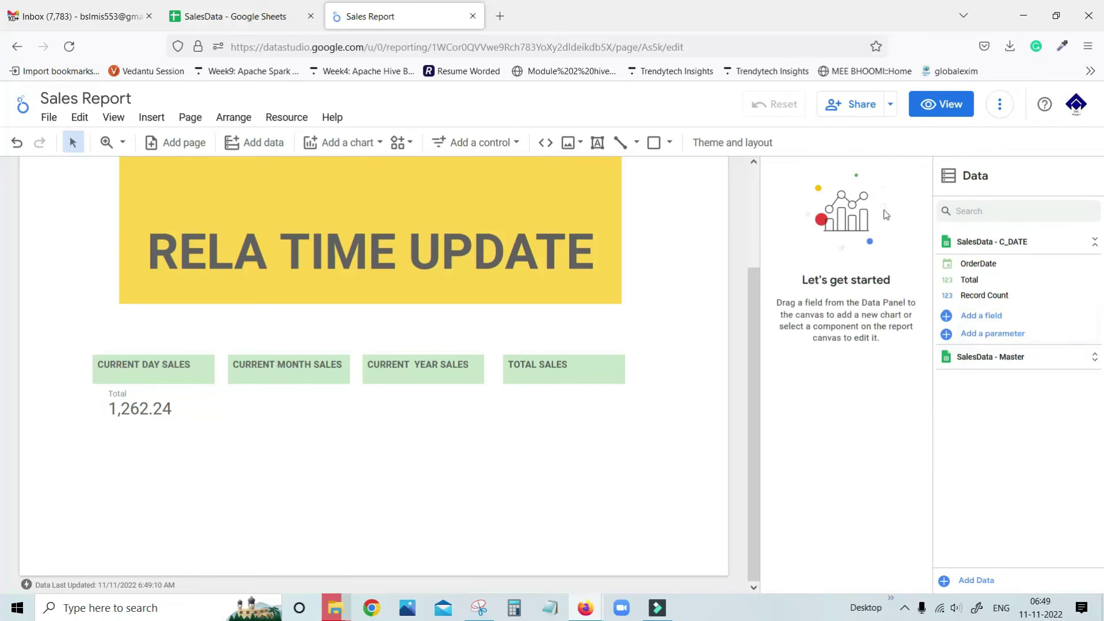
Step: Add the C_MONTH worksheet of the SalesData Google Sheet to the report as a data source
left_click(970, 580)
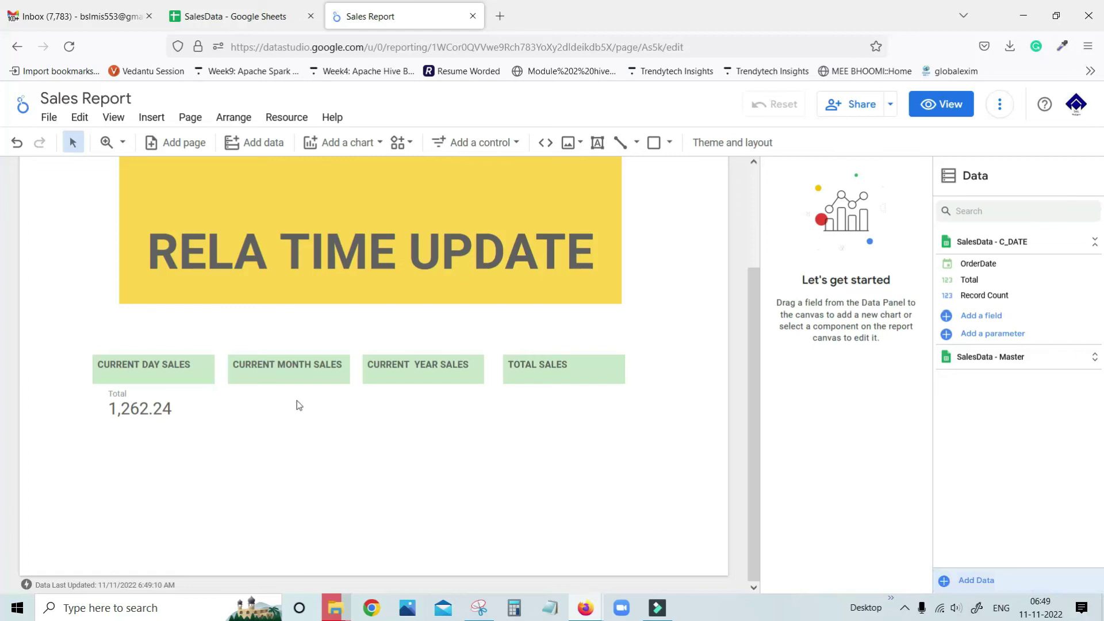
left_click(178, 534)
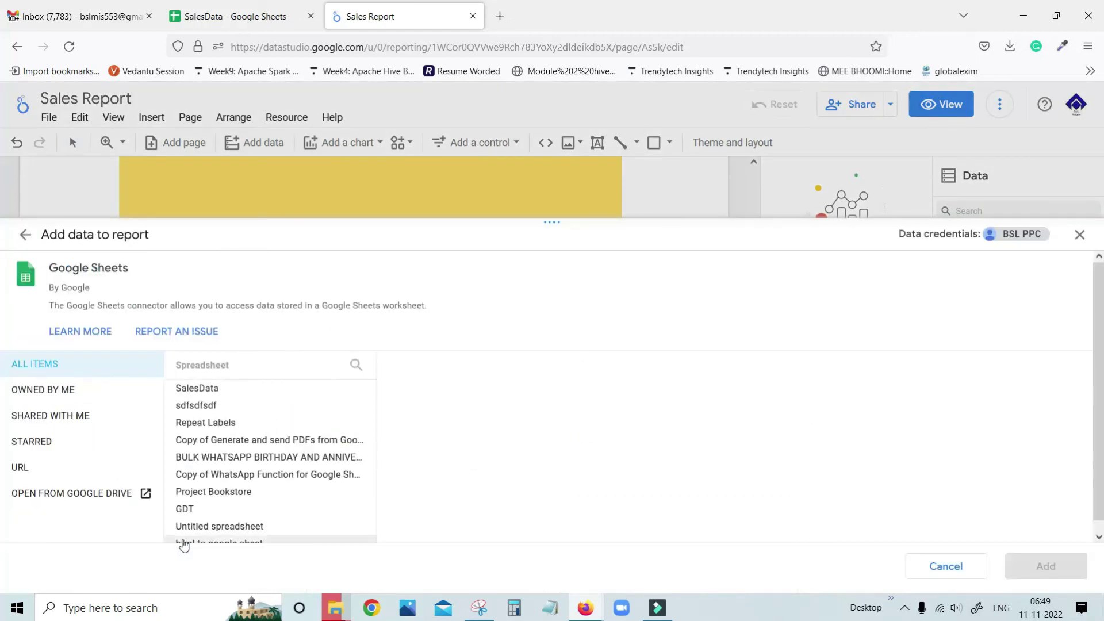
left_click(208, 389)
left_click(419, 423)
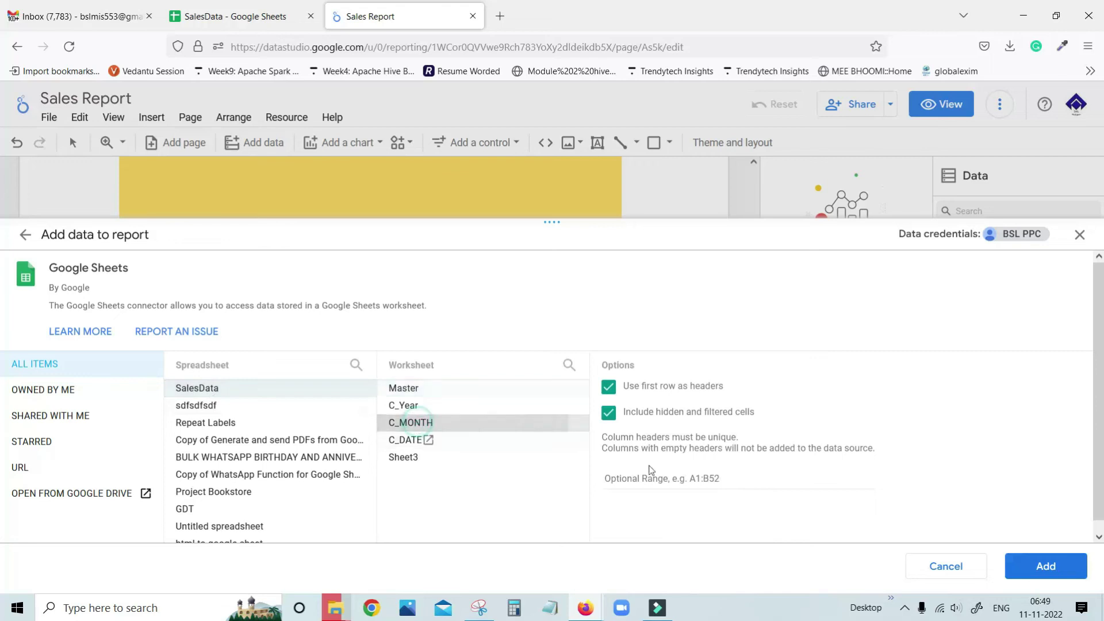
left_click(1037, 569)
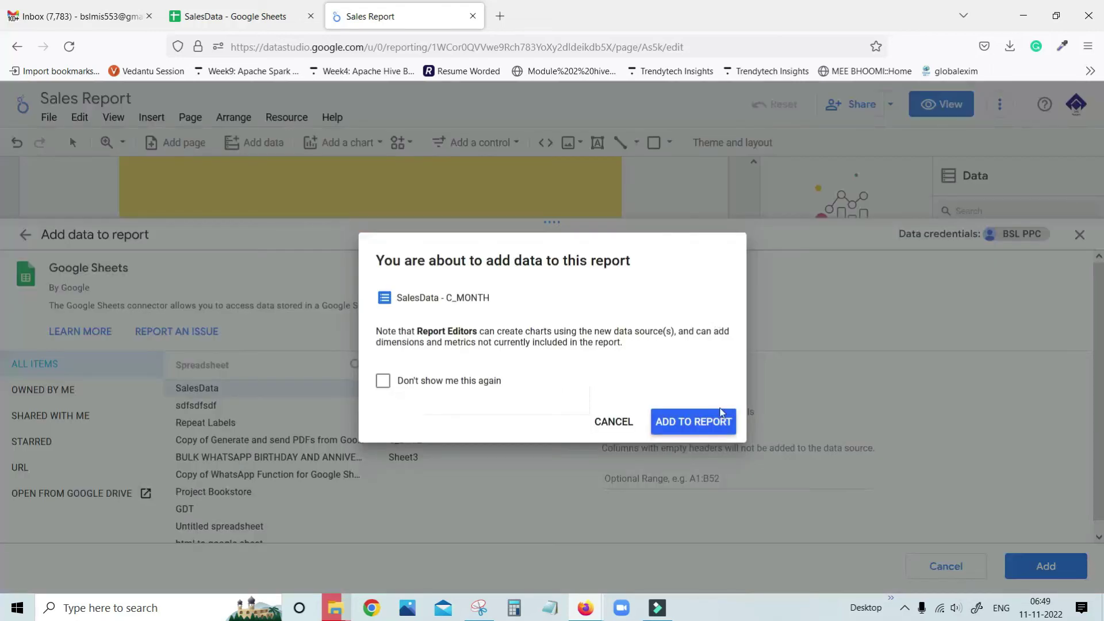
left_click(720, 419)
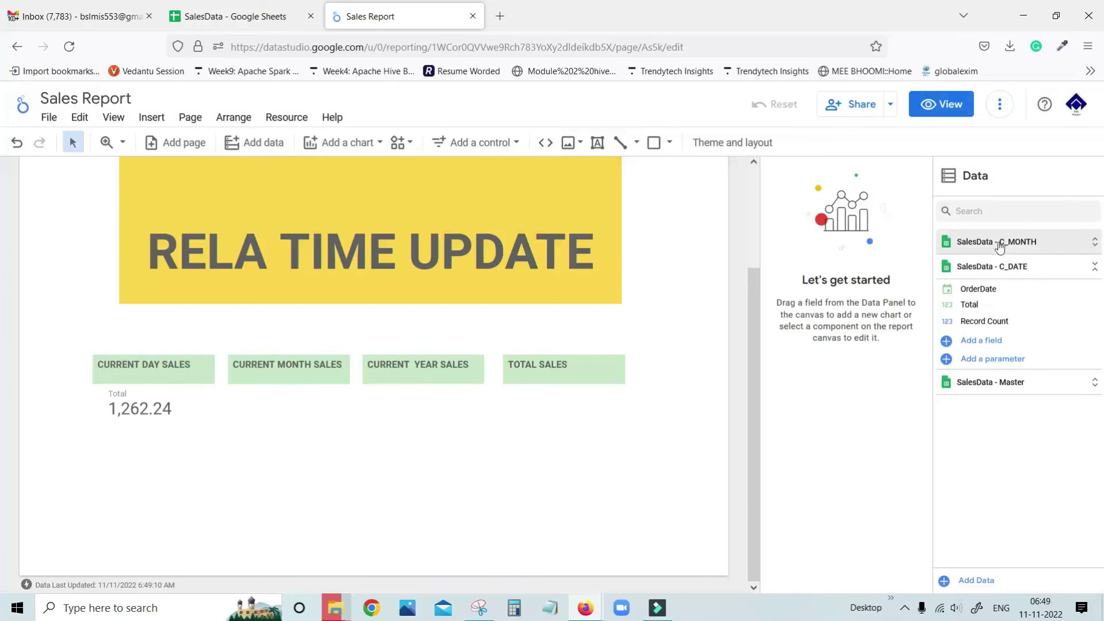
Step: Place a scorecard beneath the CURRENT MONTH SALES label, with Total from SalesData - C_MONTH as its metric
left_click(1000, 242)
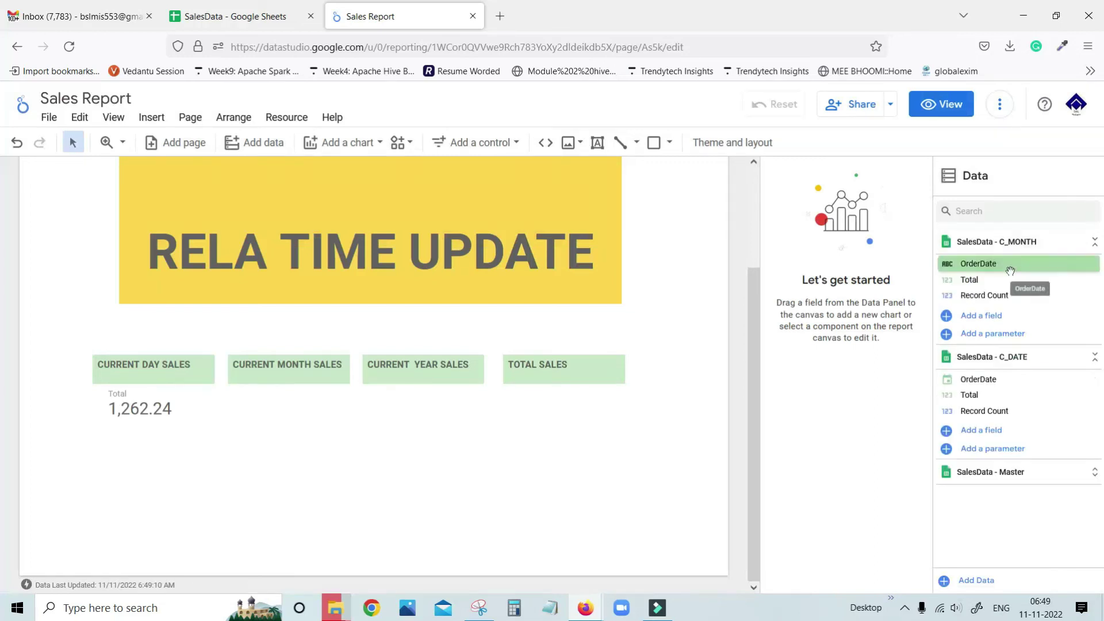
left_click(331, 144)
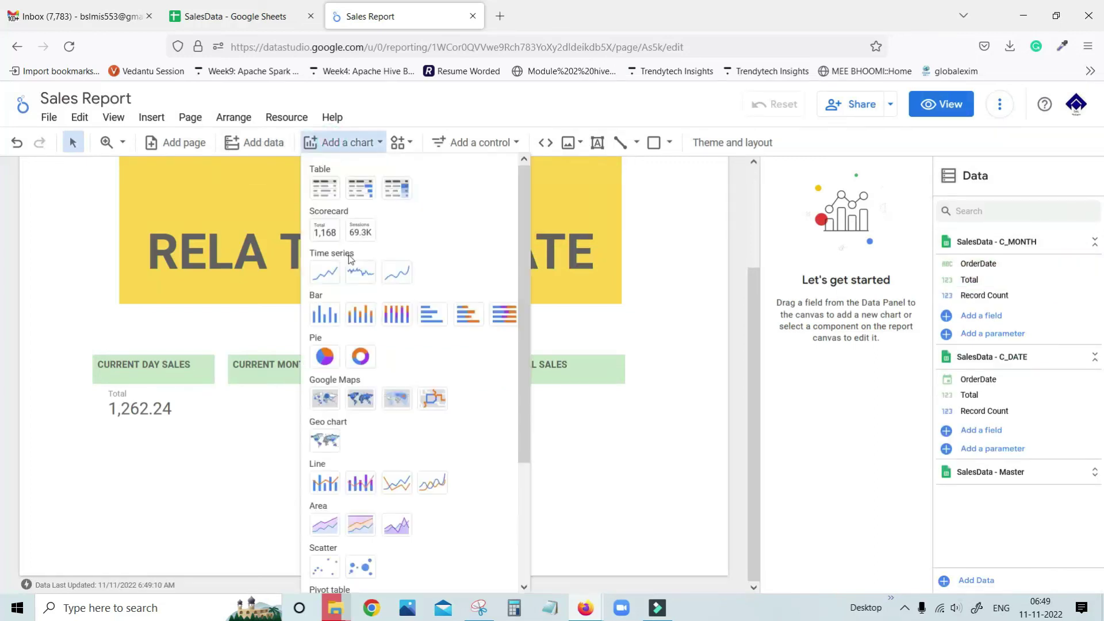
left_click(325, 232)
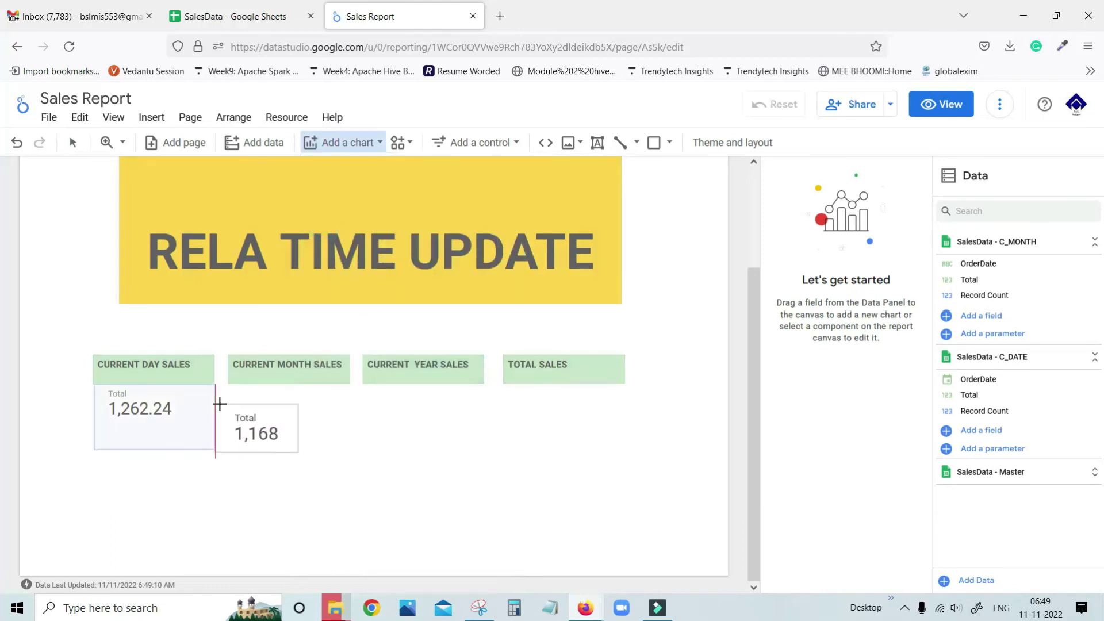
left_click_drag(230, 386, 345, 429)
left_click_drag(288, 472, 288, 449)
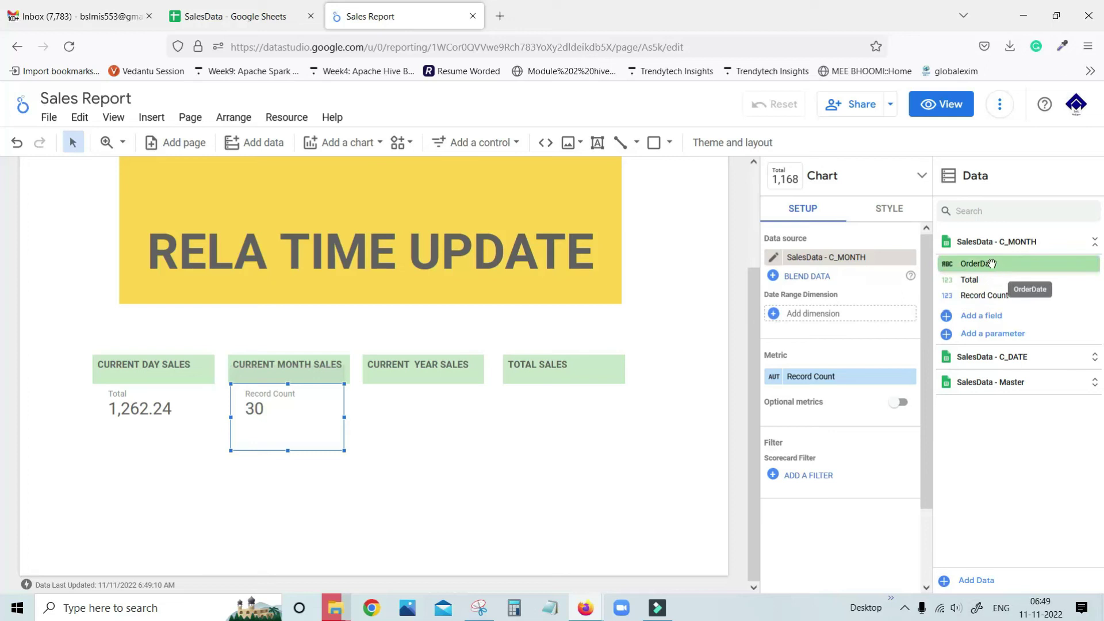
left_click_drag(978, 280, 834, 387)
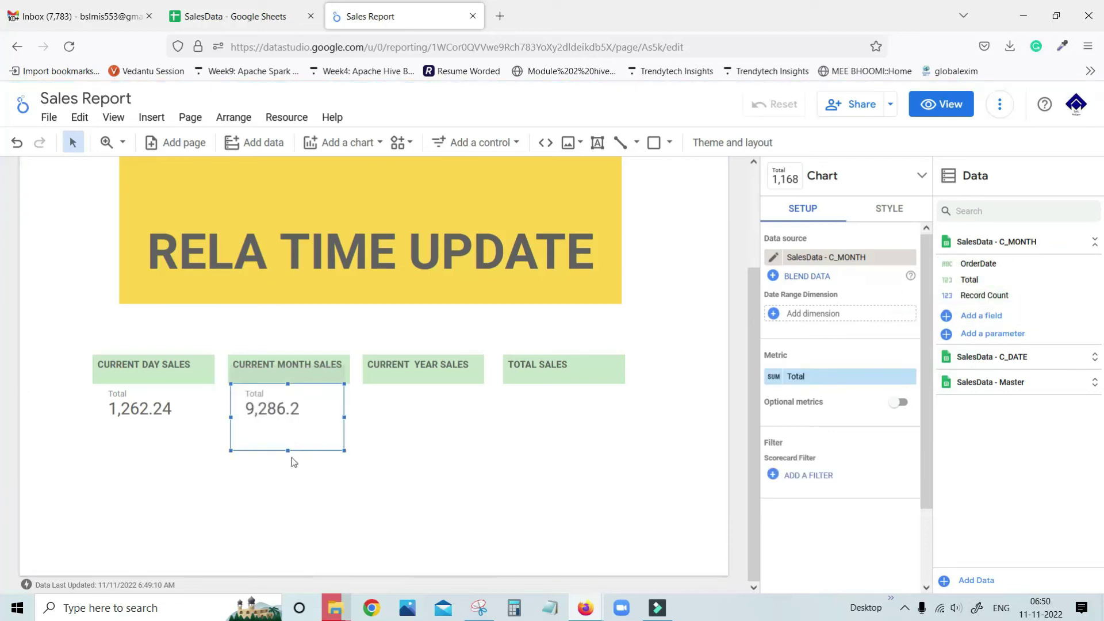
left_click_drag(288, 449, 290, 440)
left_click(362, 498)
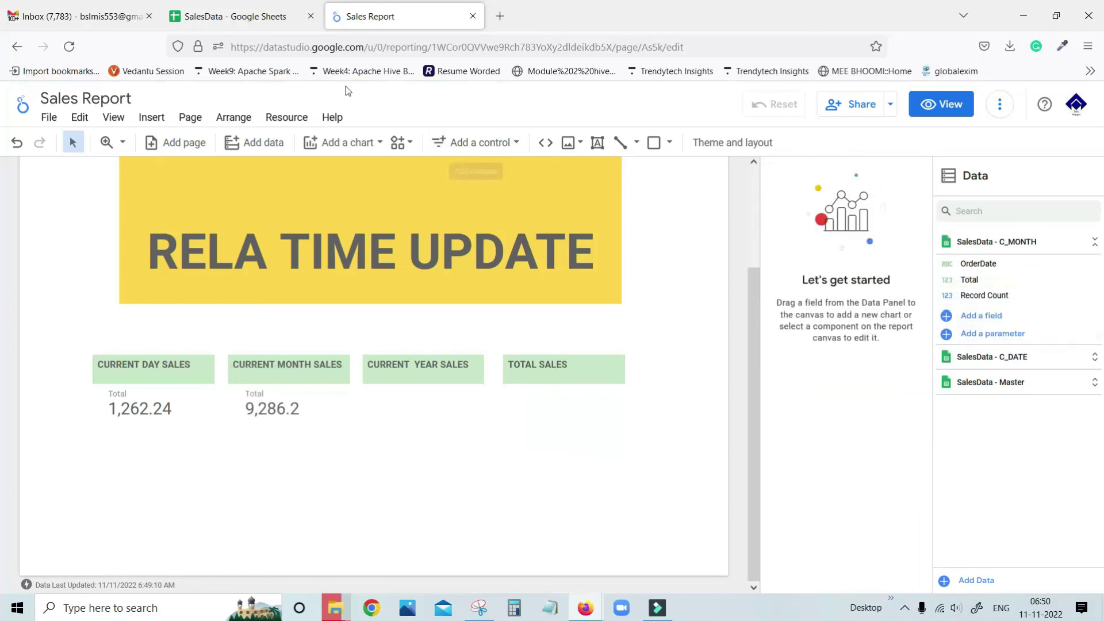
Step: Add the C_Year worksheet of the SalesData Google Sheet to the report as a data source
left_click(975, 582)
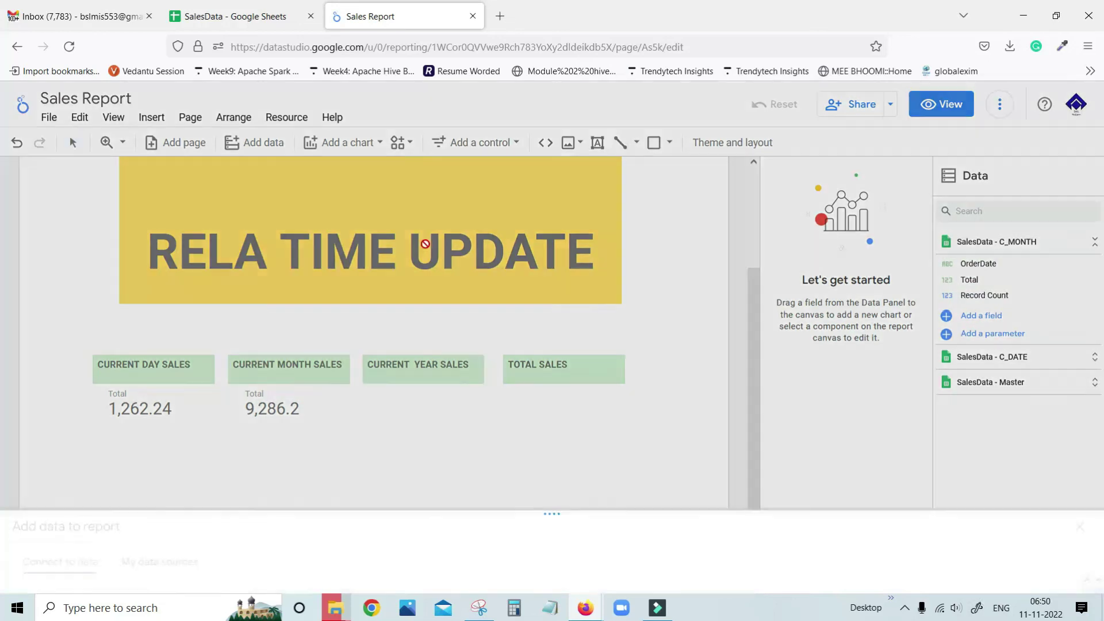
left_click(213, 535)
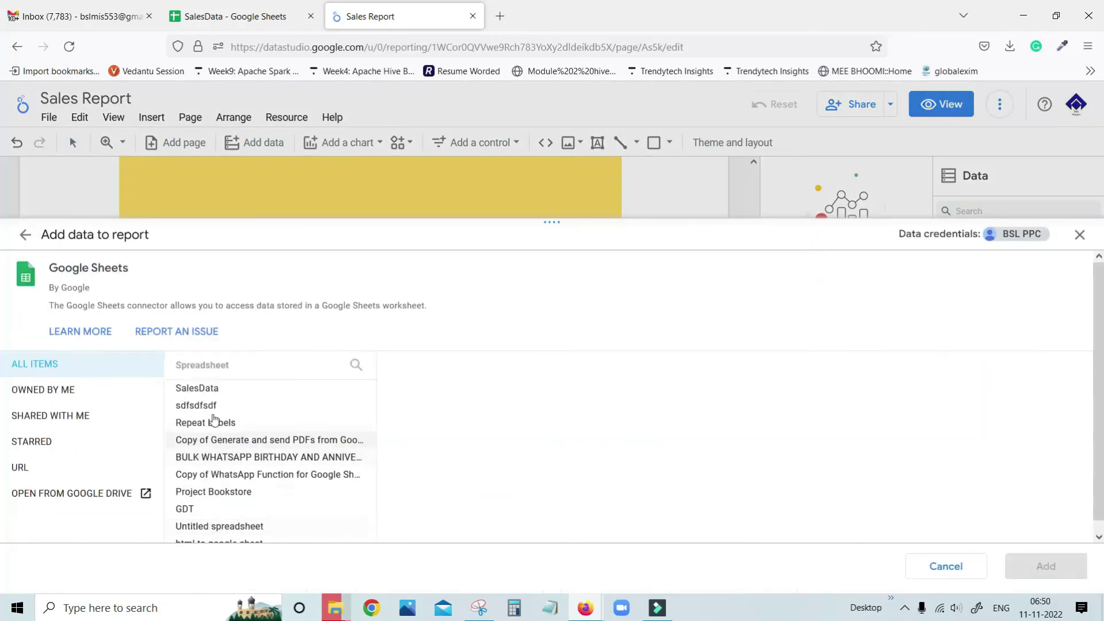
left_click(190, 387)
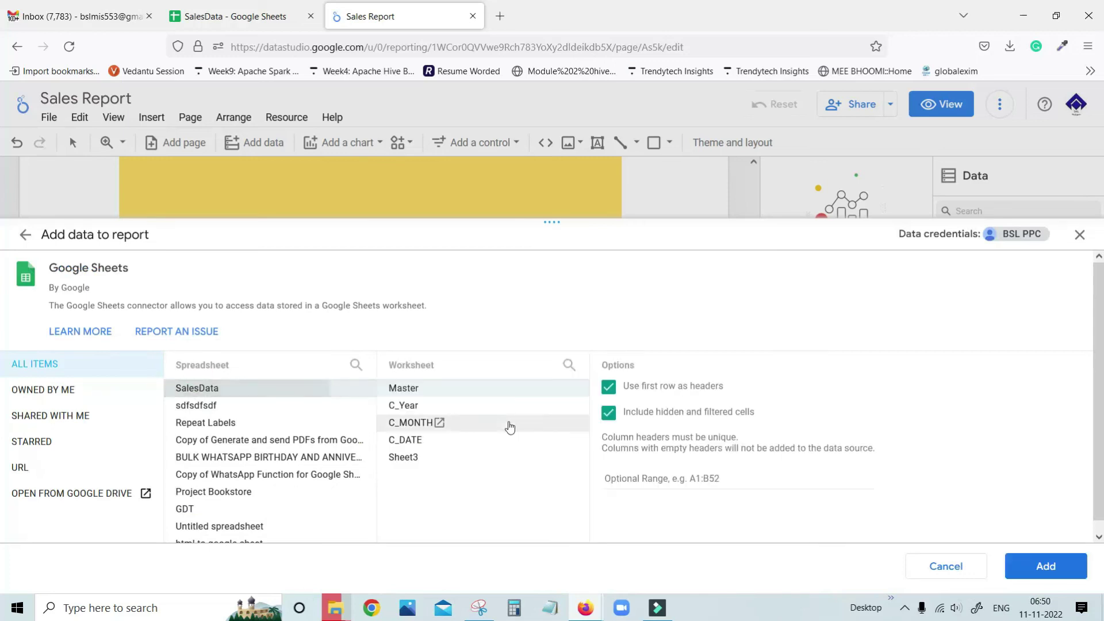
left_click(403, 406)
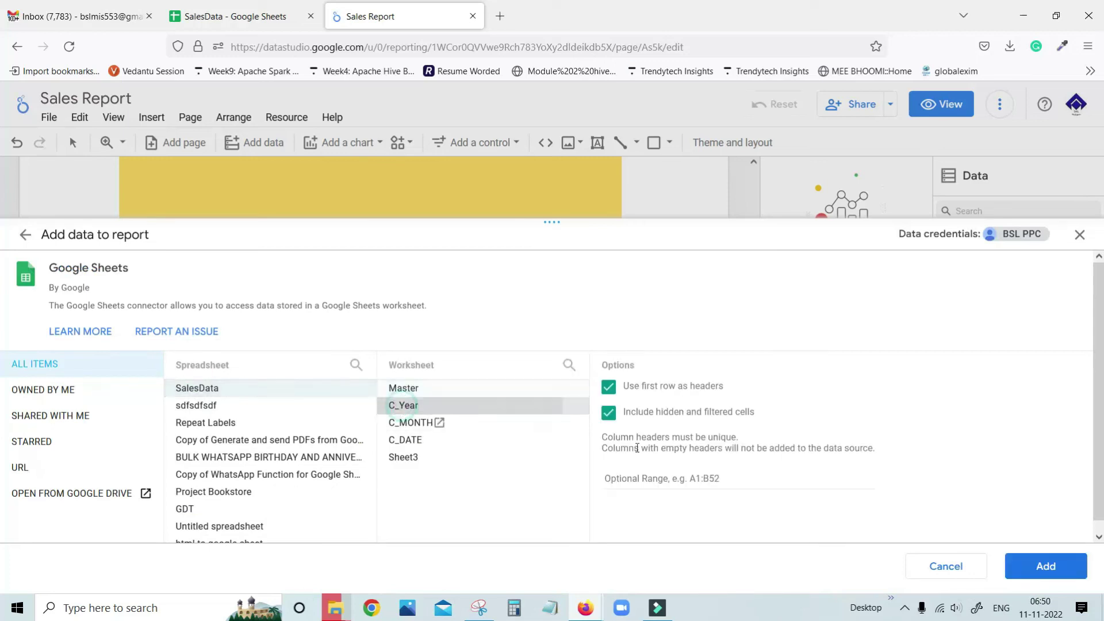
left_click(1050, 567)
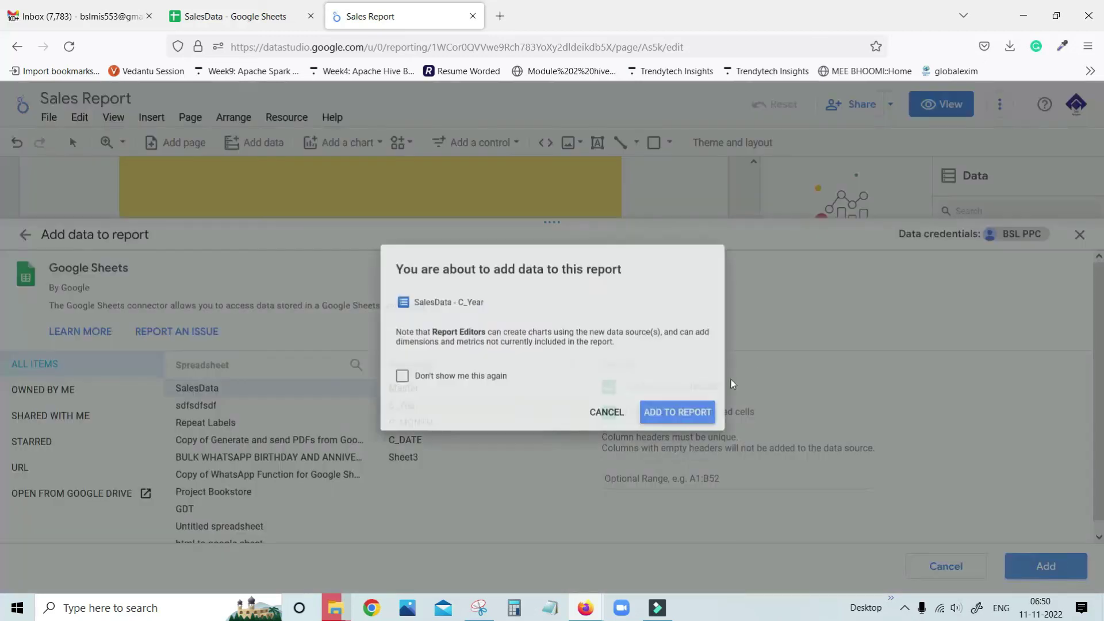
left_click(696, 422)
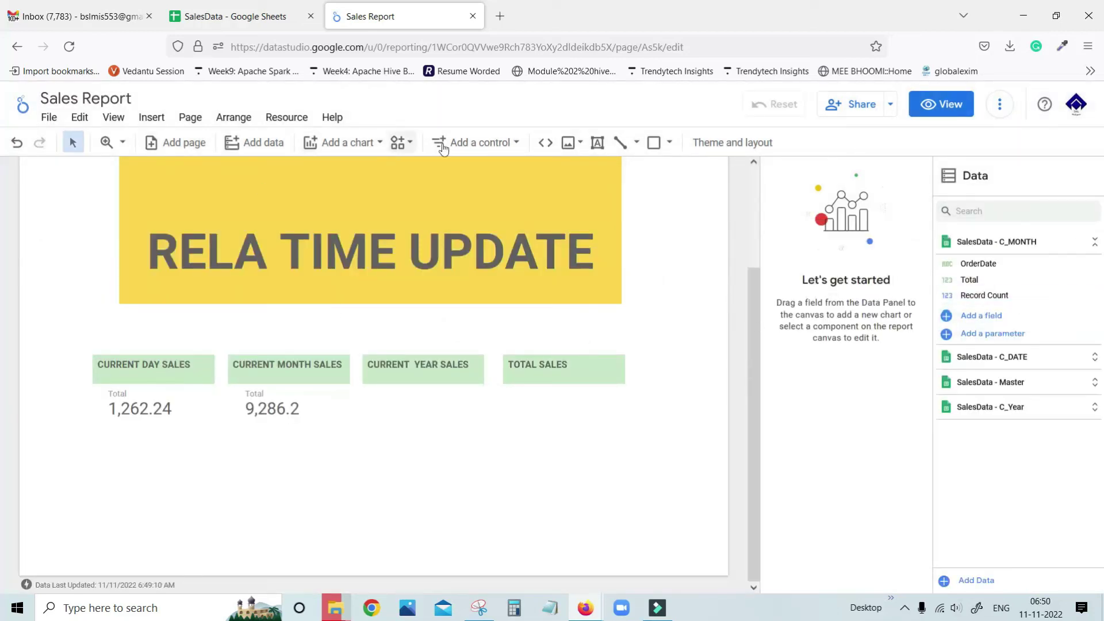
Step: Place a scorecard beneath the CURRENT YEAR SALES label, with Total from SalesData - C_Year as its metric
left_click(331, 141)
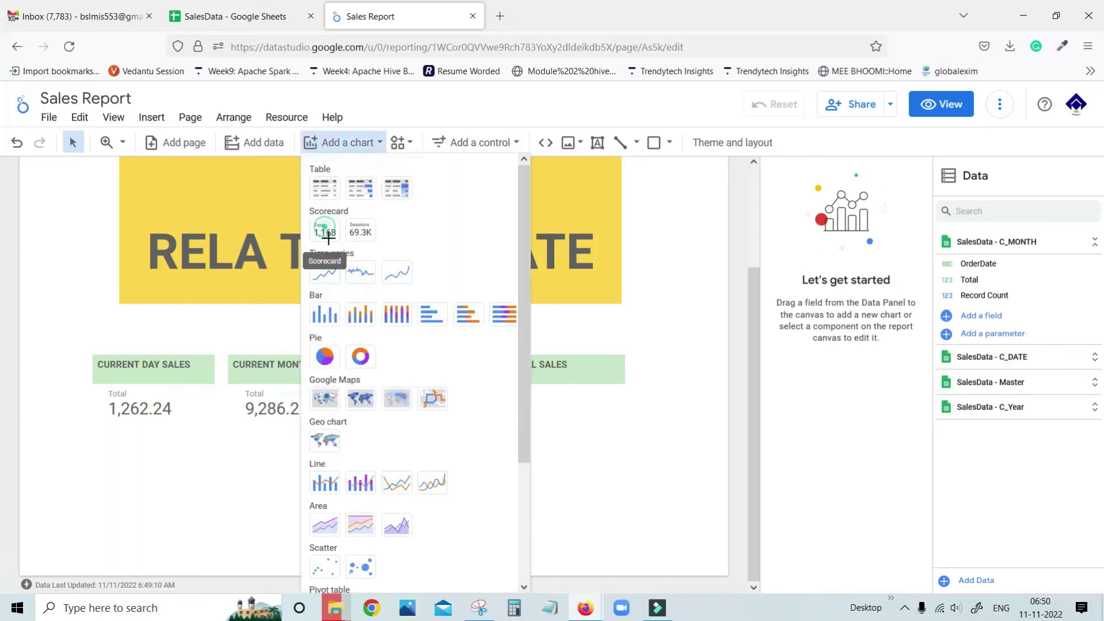
left_click(332, 246)
left_click_drag(365, 386, 485, 447)
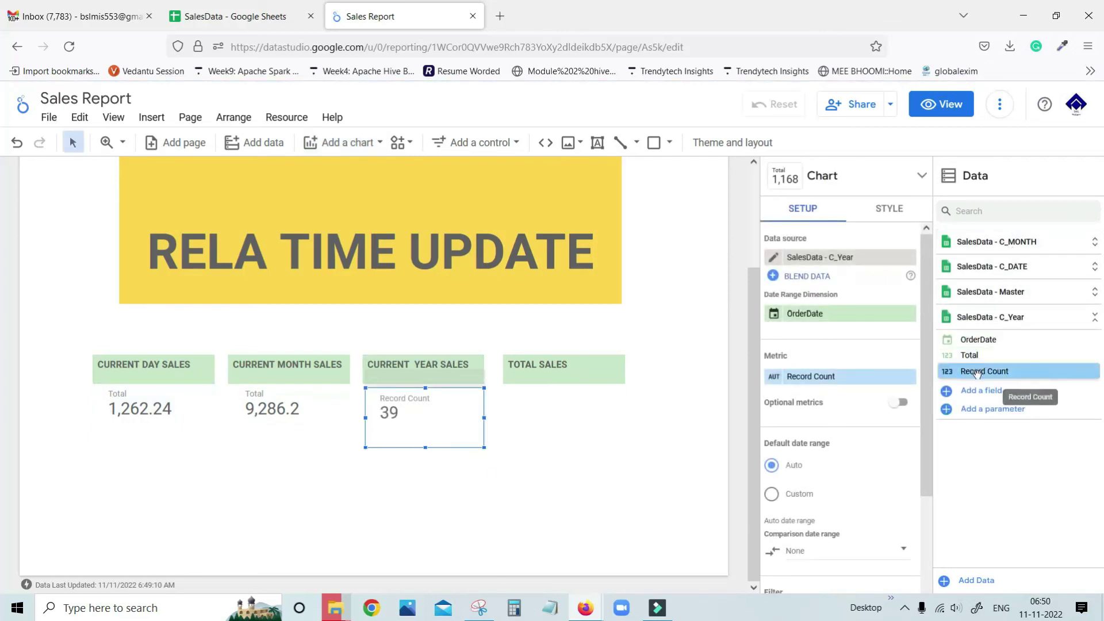
left_click_drag(971, 355, 837, 382)
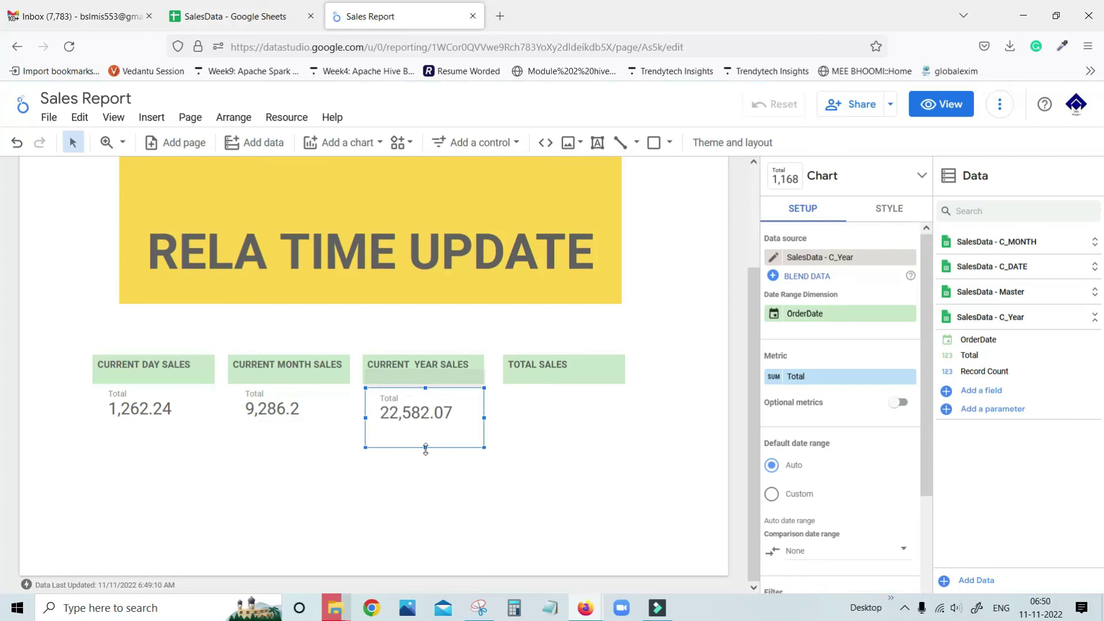
left_click_drag(425, 445, 426, 441)
left_click(516, 467)
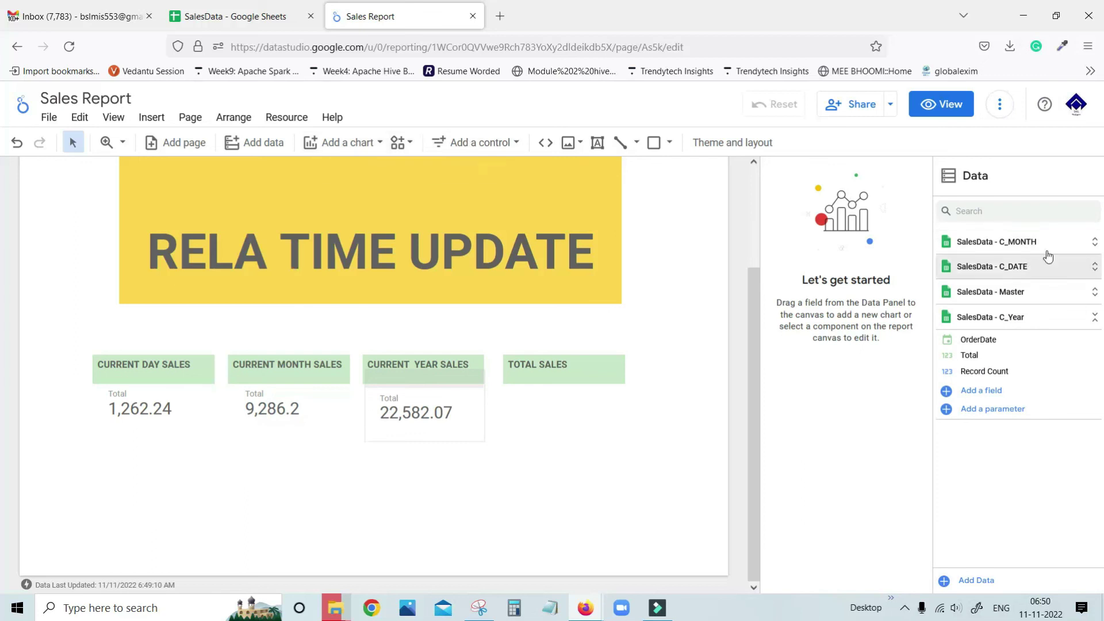
Step: Place a scorecard beneath the TOTAL SALES label, matching the label's width
left_click(1084, 321)
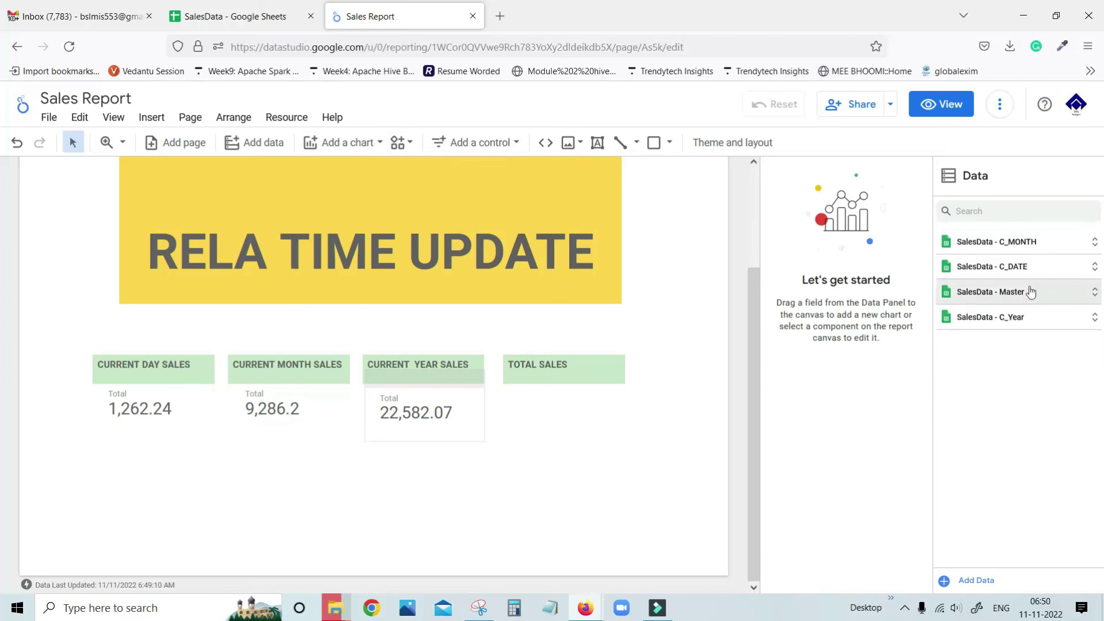
left_click(1041, 294)
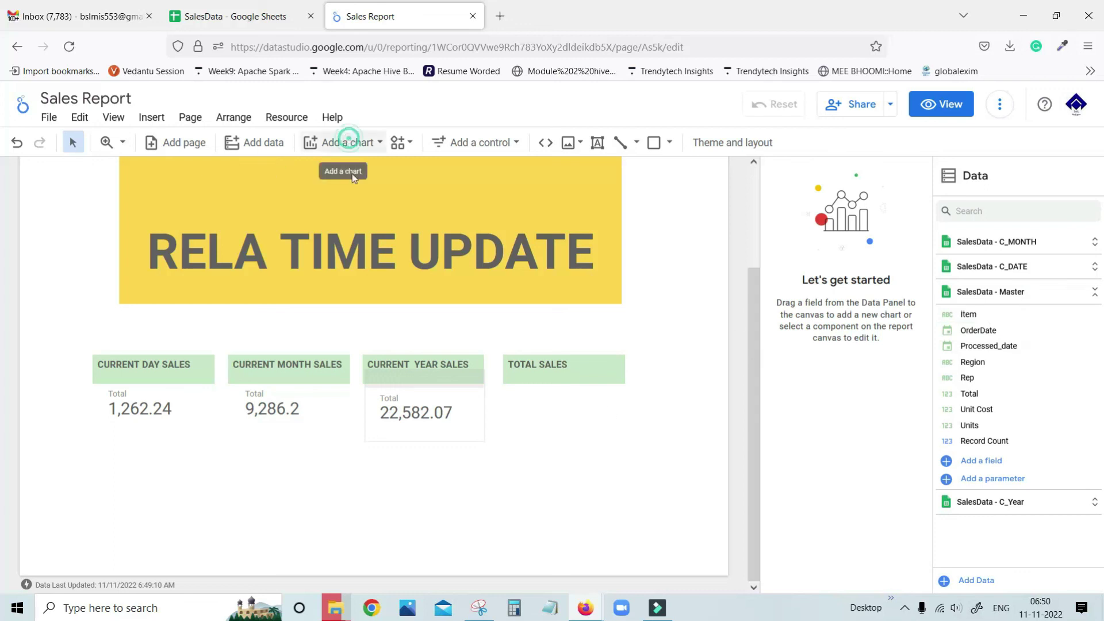
left_click(351, 144)
left_click(324, 230)
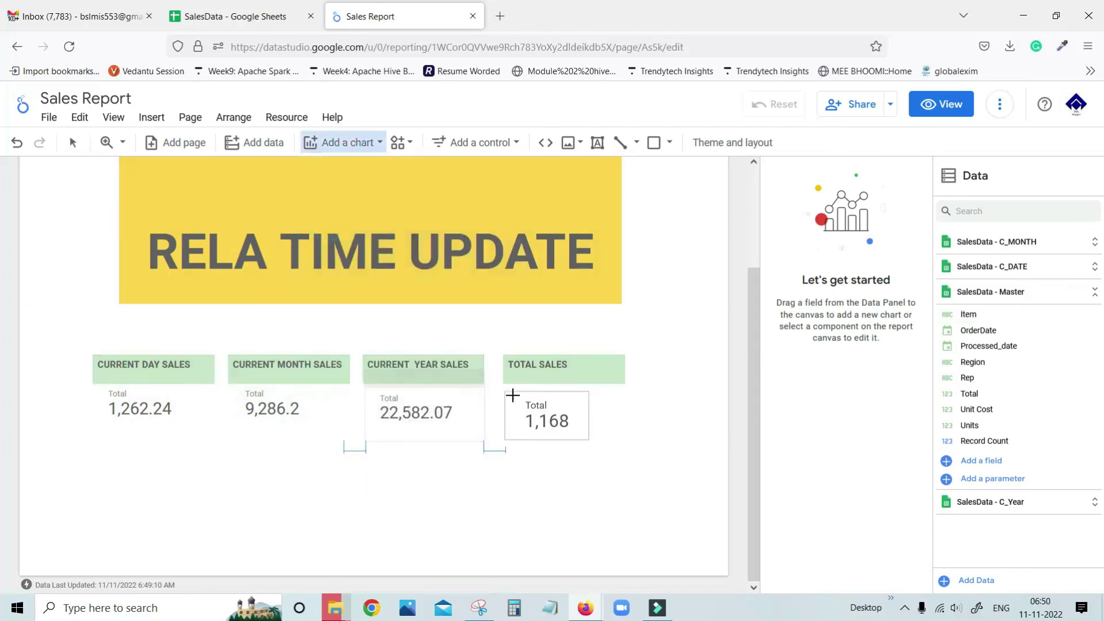
left_click_drag(507, 386, 624, 443)
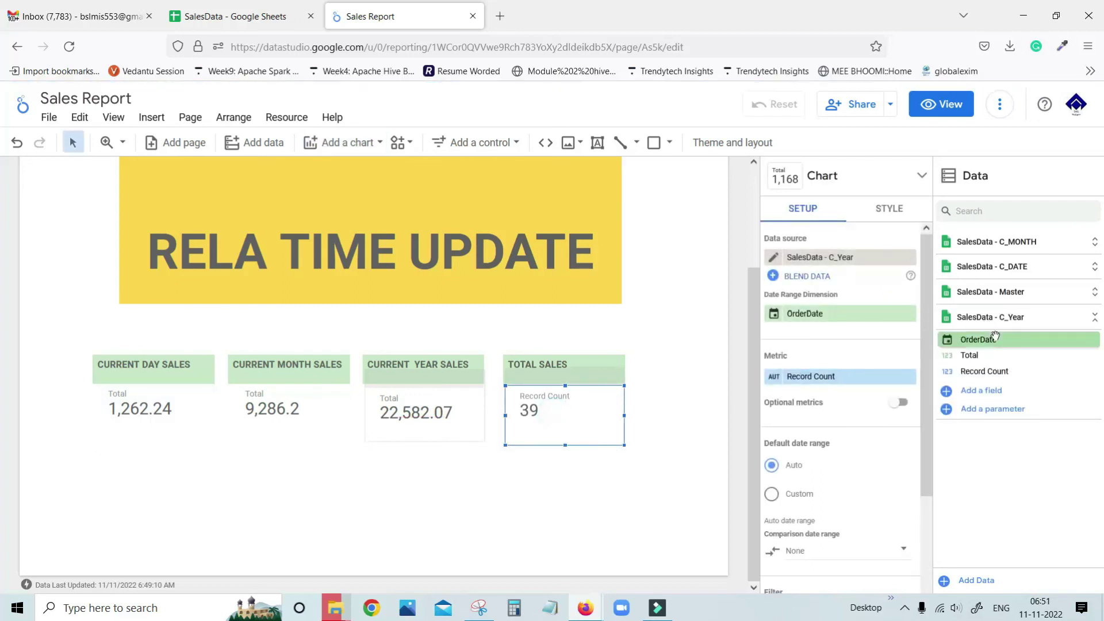
Step: Try to use Total from SalesData - Master as the new scorecard's metric while its data source is still SalesData - C_Year
left_click(1024, 300)
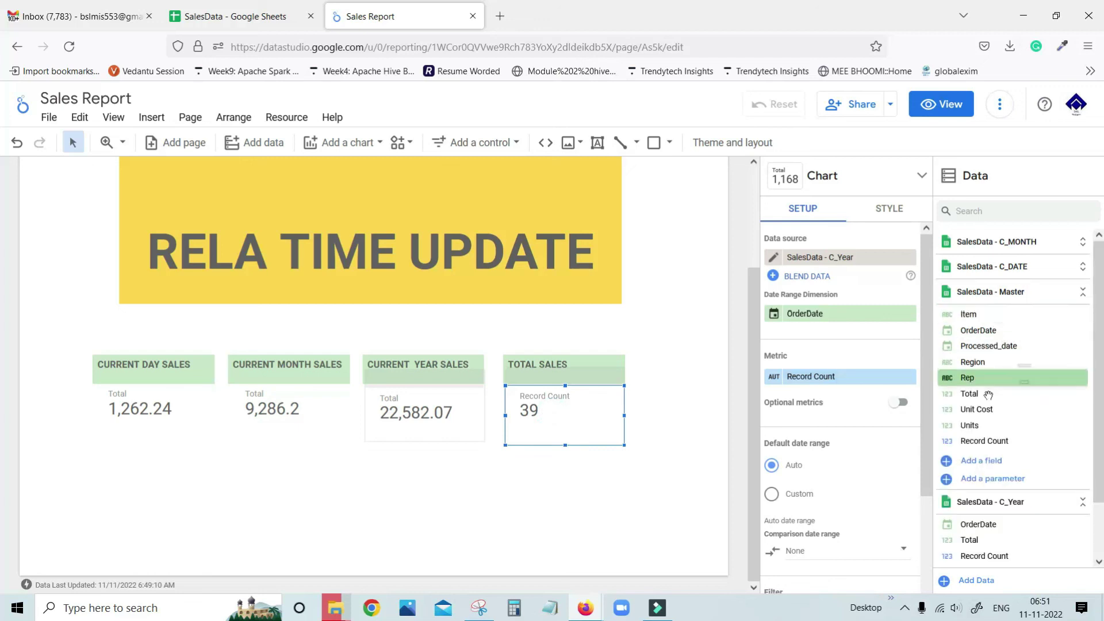
left_click_drag(972, 394, 827, 403)
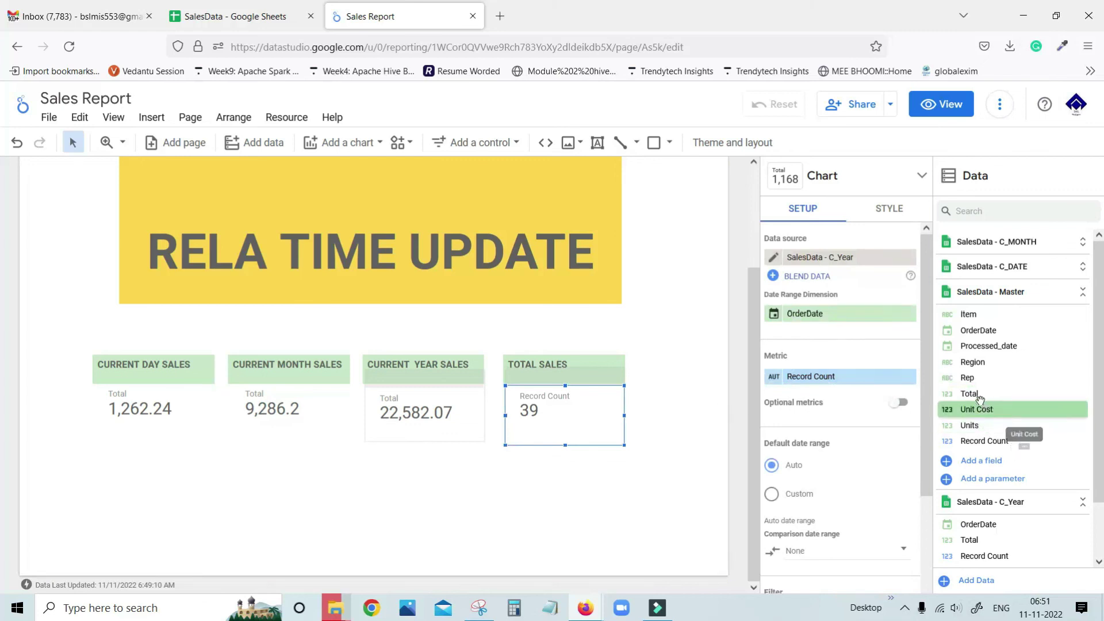
left_click_drag(978, 395, 827, 393)
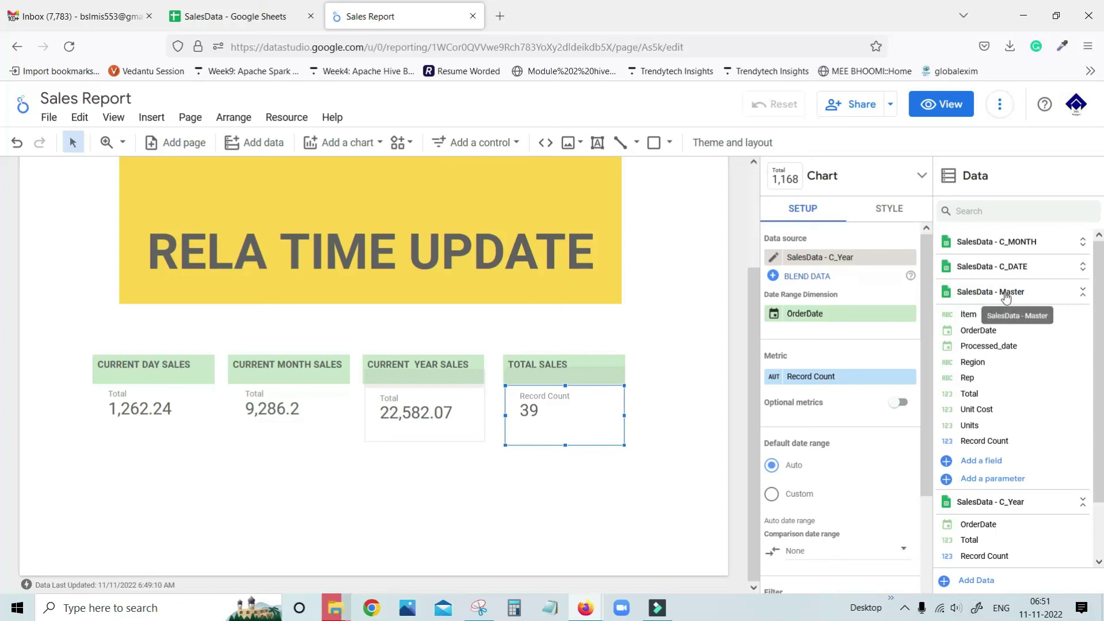
left_click(774, 258)
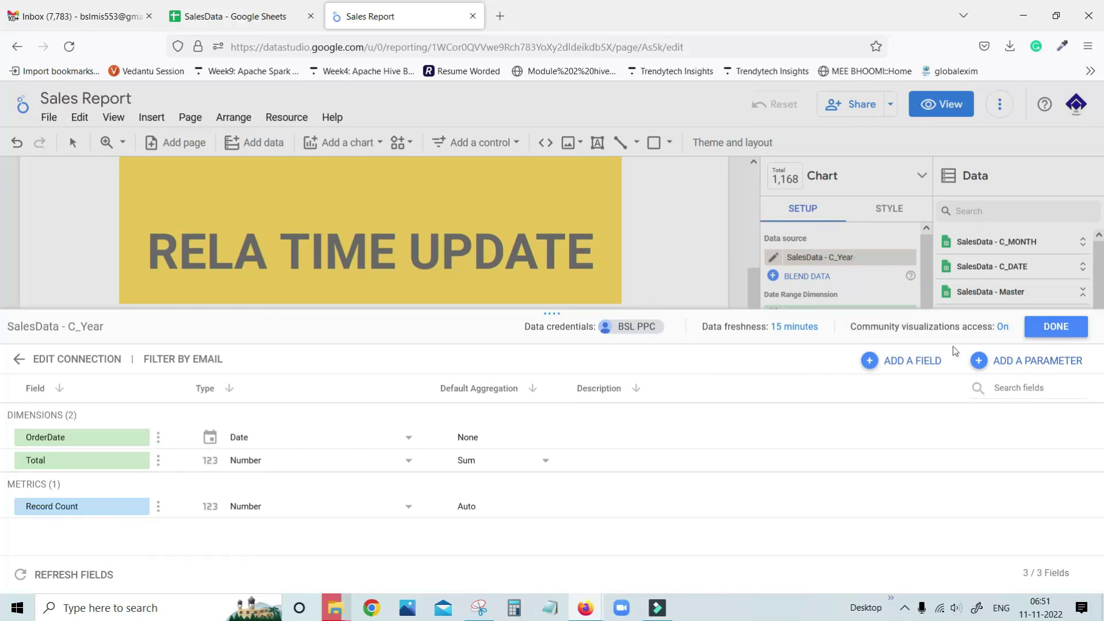
left_click(1057, 327)
Step: Switch the TOTAL SALES scorecard's data source to SalesData - Master and set Total as its metric
left_click(867, 261)
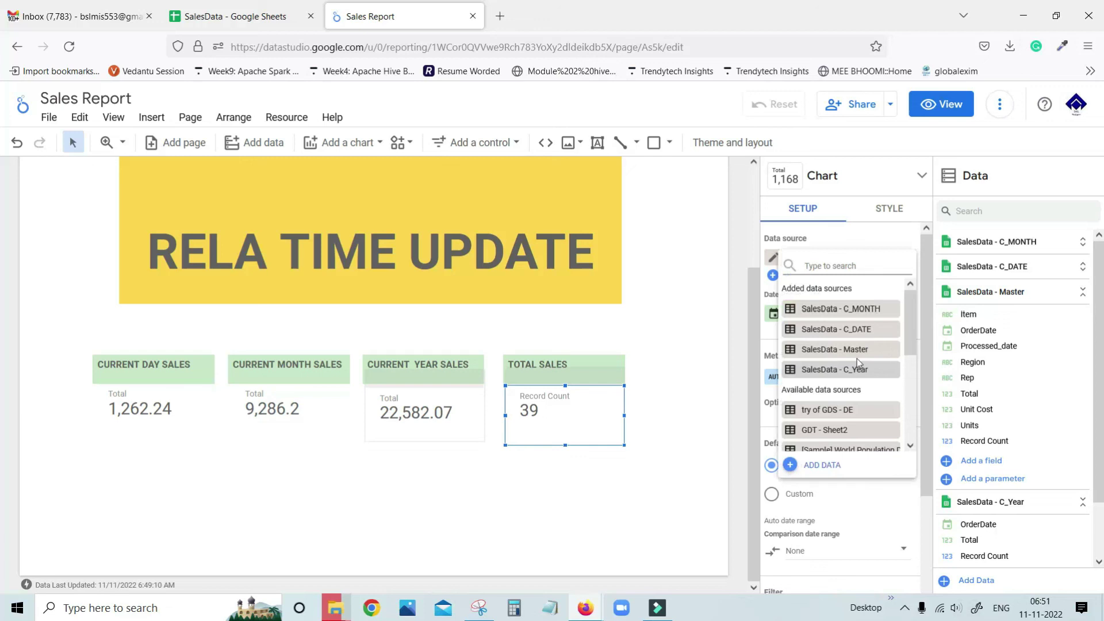
left_click(861, 353)
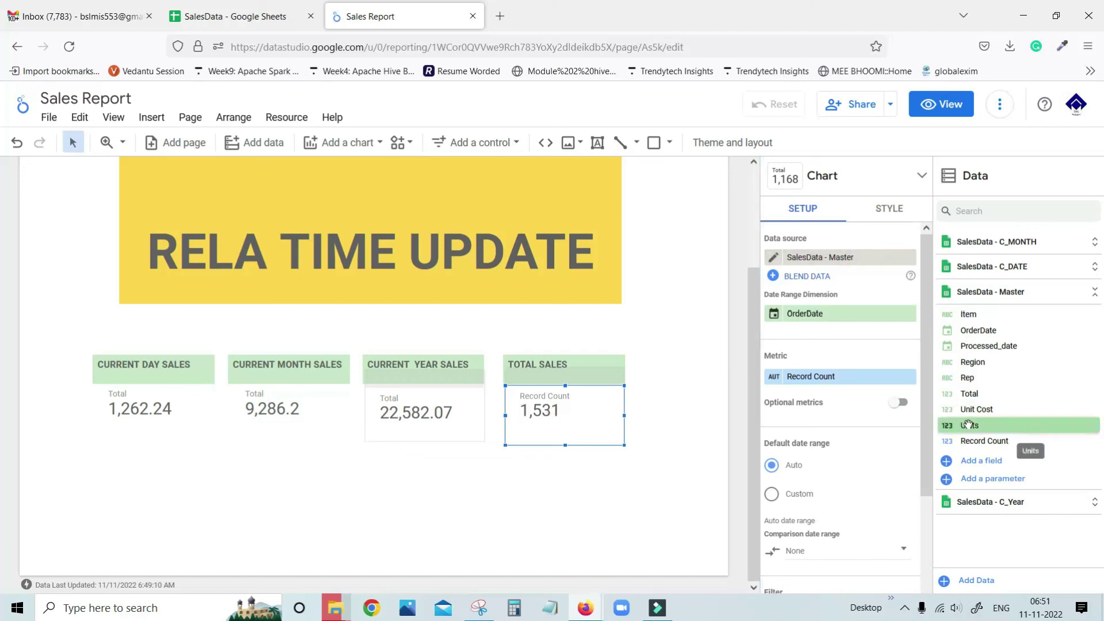
left_click_drag(970, 393, 822, 382)
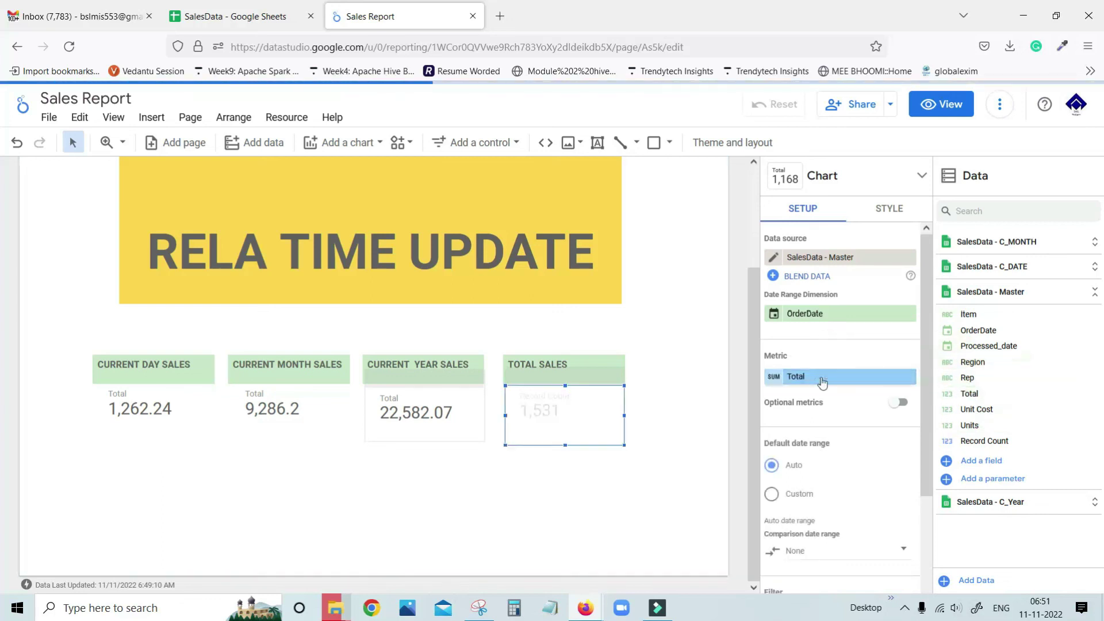
left_click(553, 478)
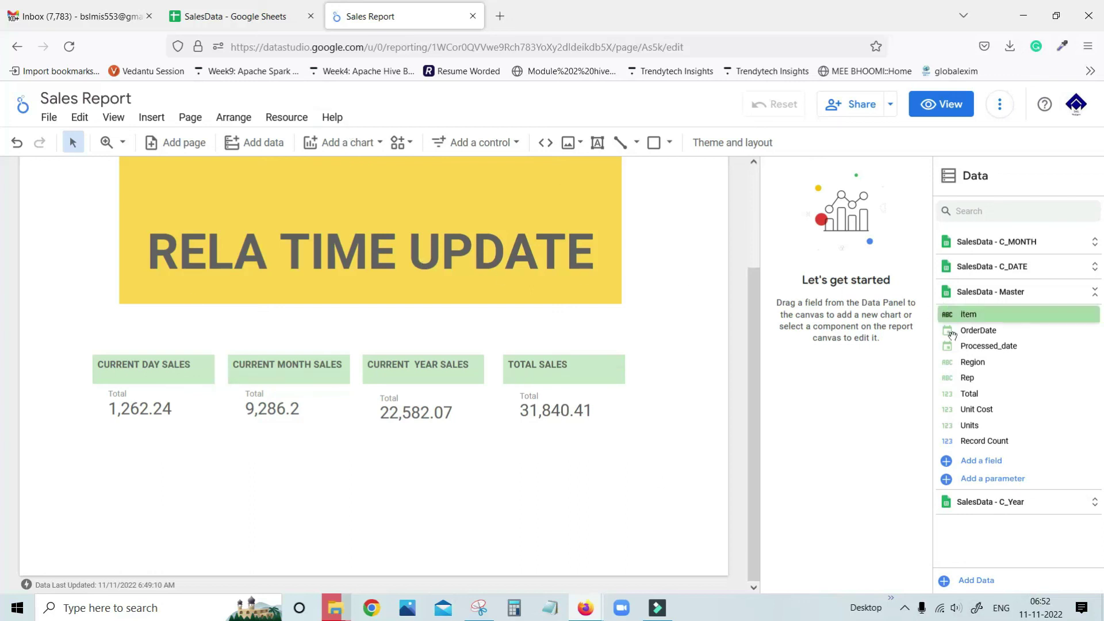
left_click(1094, 293)
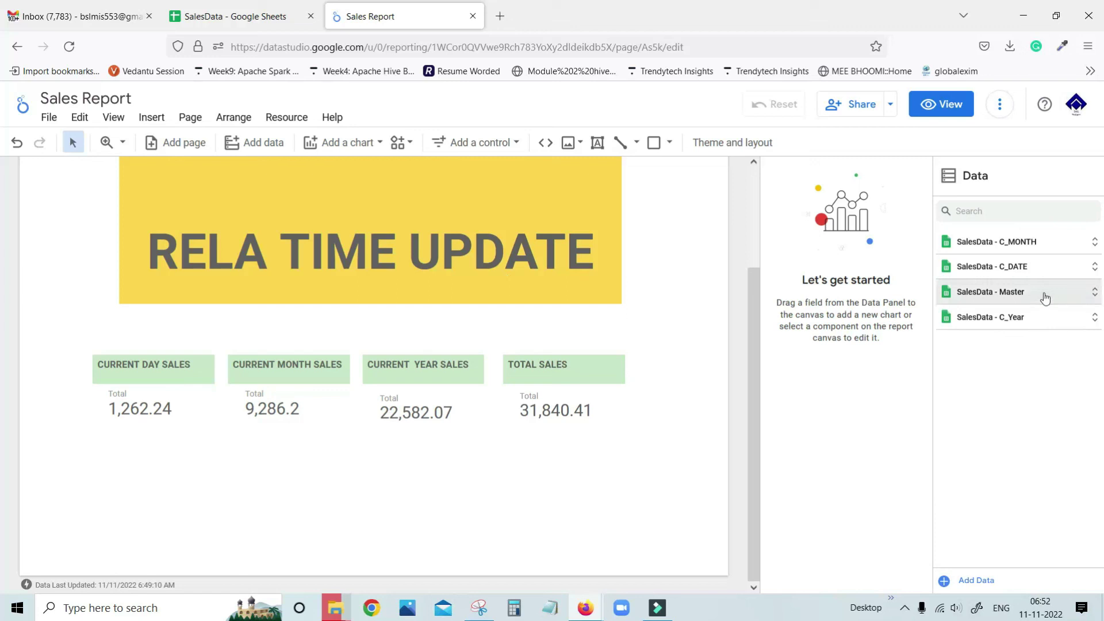